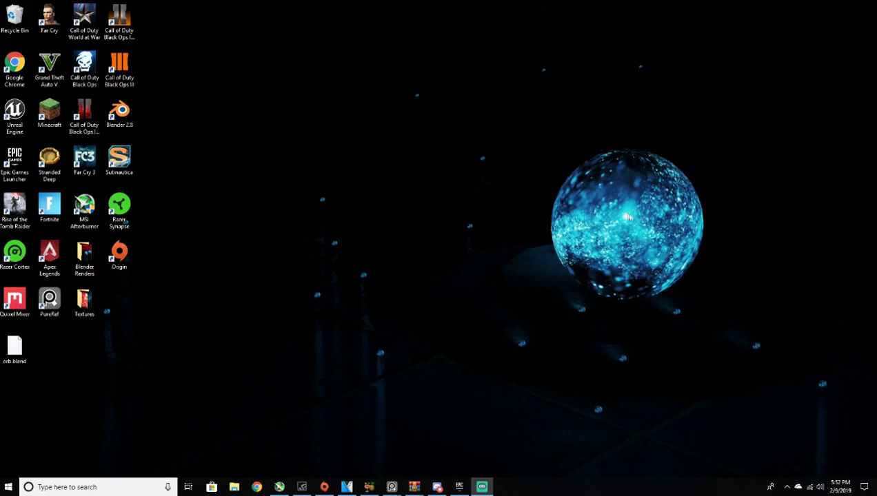
Step: Launch Blender 2.8 from the desktop and start a new General file
left_click_drag(575, 158, 647, 192)
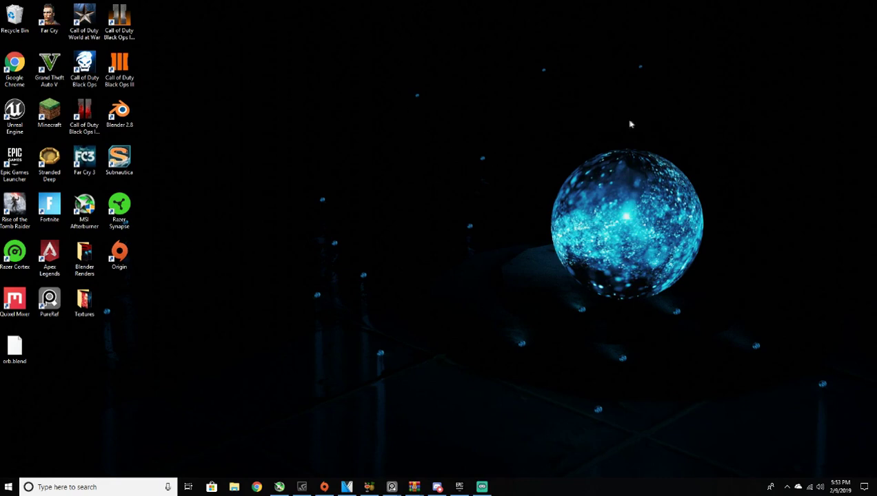
double_click(129, 109)
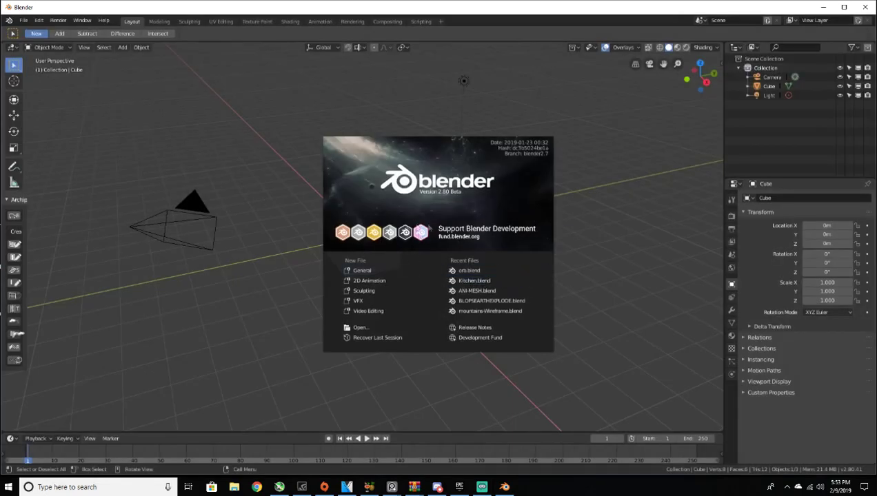
left_click(360, 273)
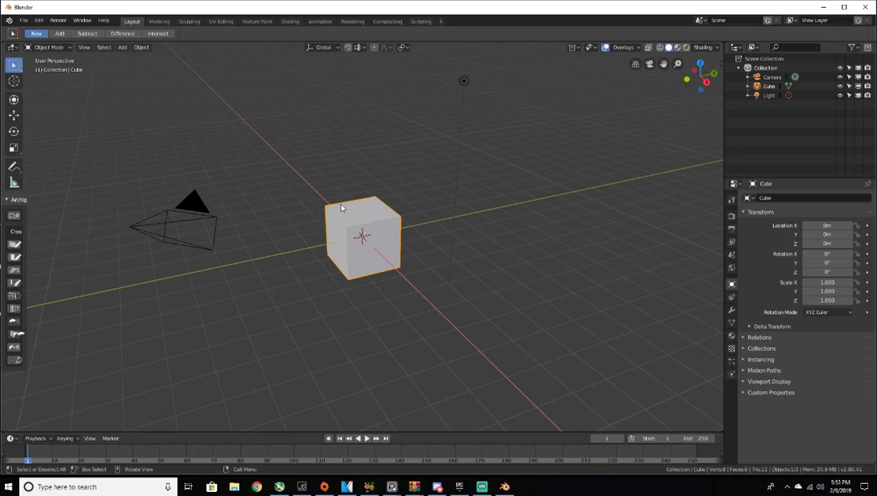
Step: Delete the default cube from the scene
key("x")
left_click(346, 206)
middle_click_drag(366, 181, 683, 162)
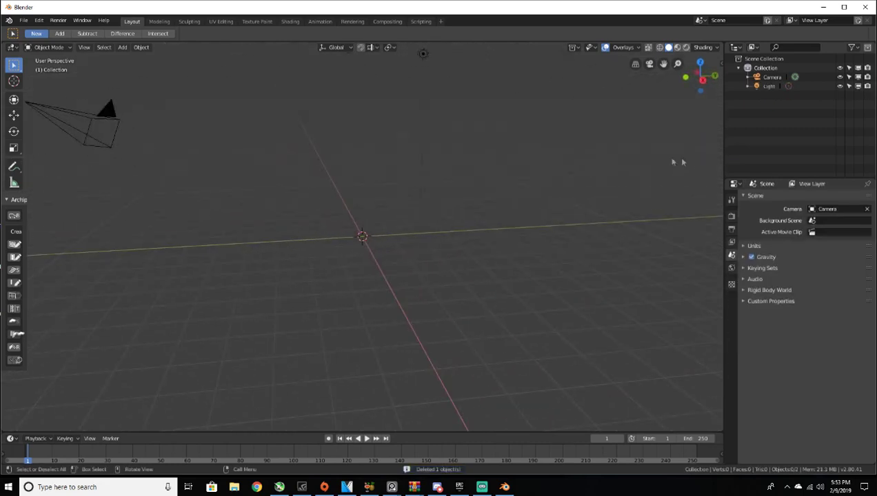
Step: Add a plane mesh at the world origin
key("shift+a")
mouse_move(391, 238)
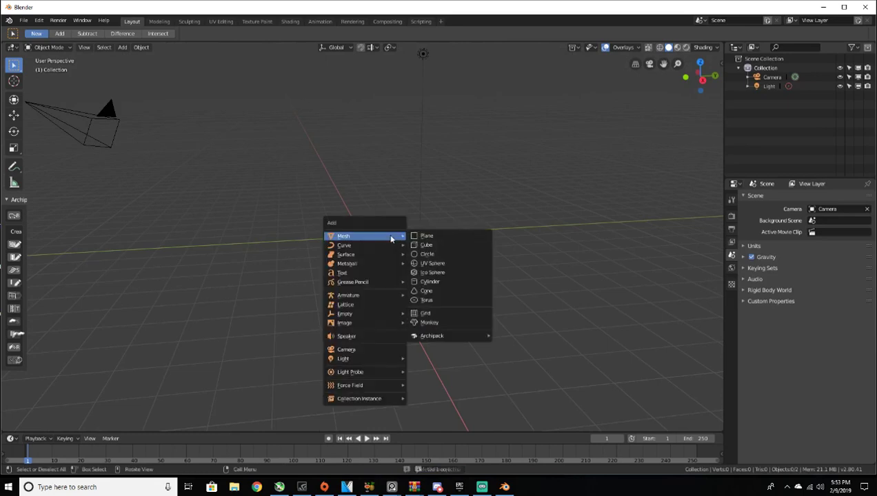
left_click(443, 237)
middle_click_drag(425, 238, 400, 229)
scroll(461, 293, "down", 4)
scroll(452, 295, "up", 3)
scroll(452, 294, "up", 2)
scroll(398, 227, "up", 3)
scroll(397, 225, "down", 2)
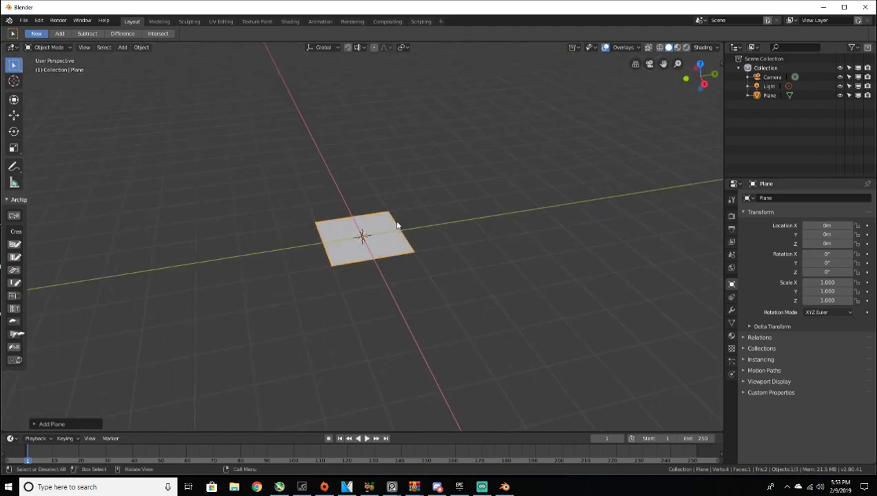
Step: Scale the plane up uniformly to about 5.365
scroll(397, 225, "down", 2)
key("s")
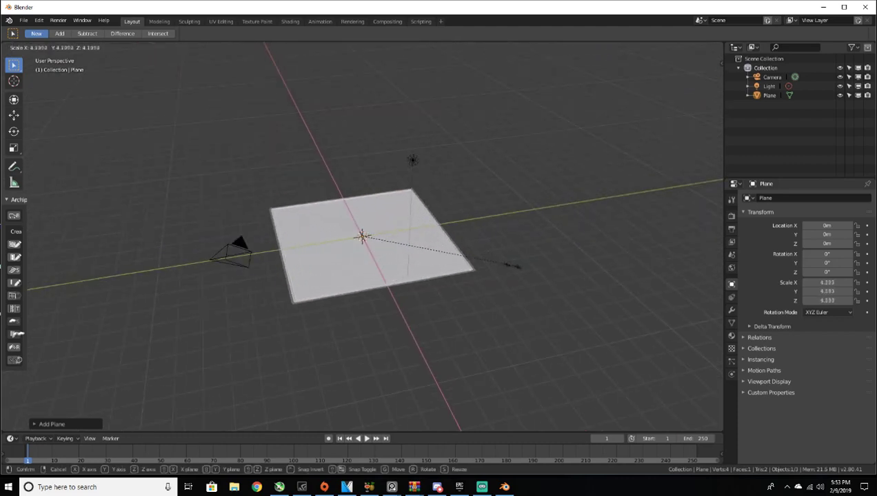
left_click(549, 283)
scroll(537, 276, "up", 4)
mouse_move(534, 272)
middle_mouse_down()
mouse_move(591, 239)
mouse_move(655, 255)
mouse_move(549, 276)
middle_mouse_up()
scroll(549, 276, "down", 2)
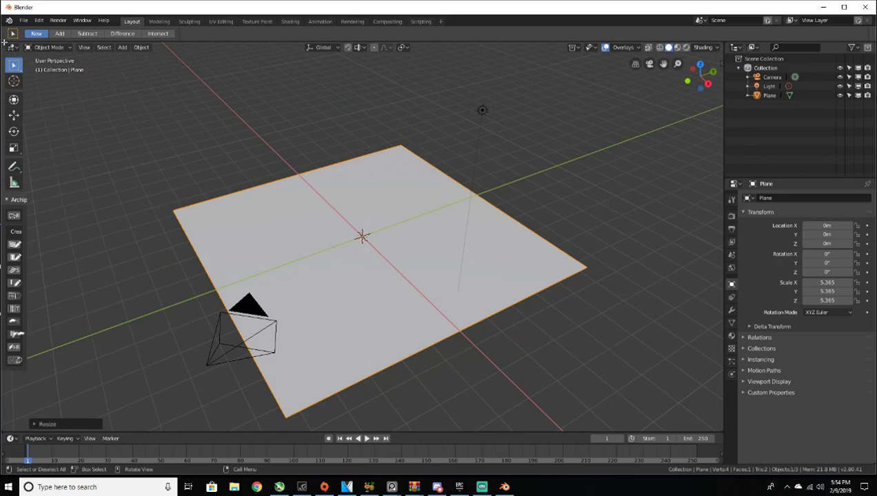
Step: Split the 3D viewport into two side-by-side areas, with the new area slightly narrower than the original
left_click_drag(4, 43, 281, 77)
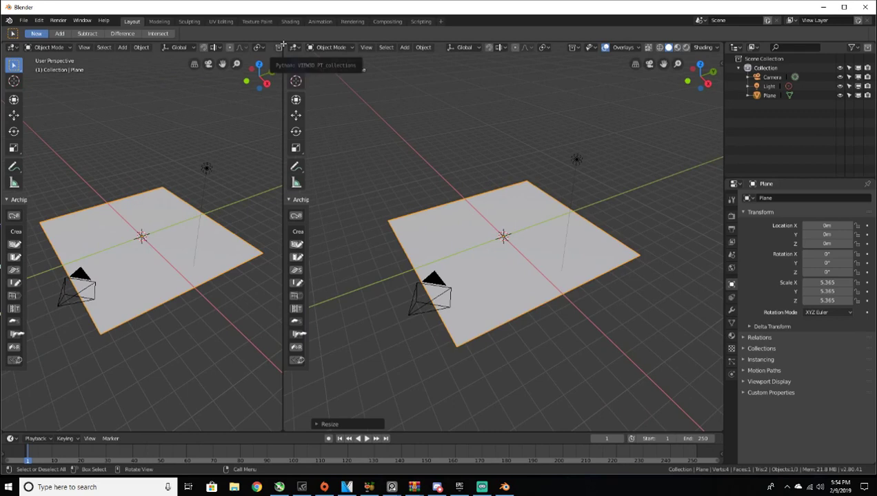
left_click_drag(283, 44, 297, 47)
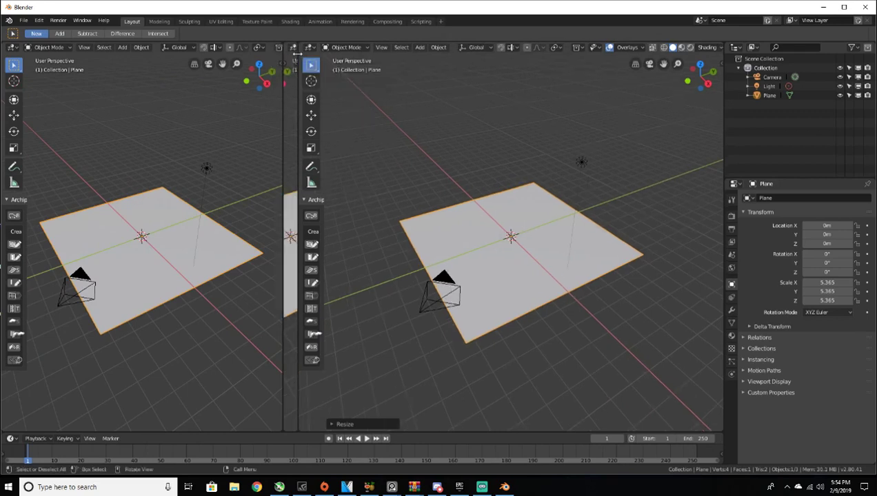
left_click_drag(297, 44, 282, 48)
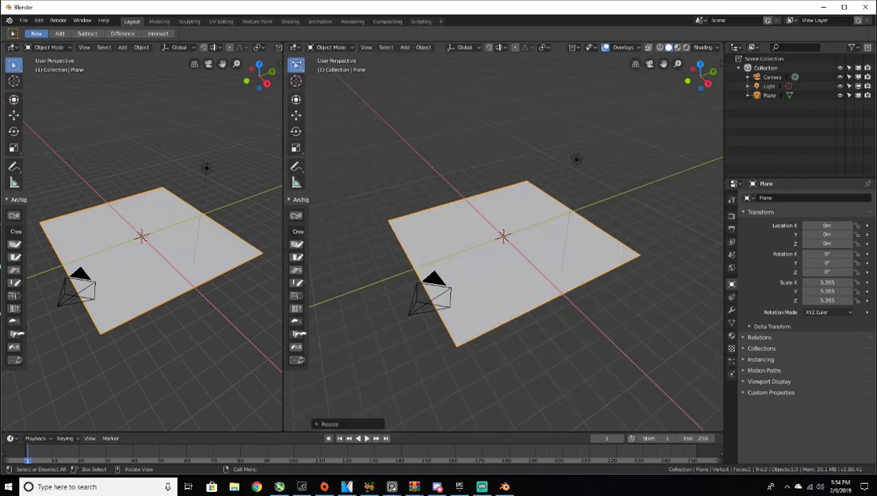
left_click(281, 61)
left_click_drag(283, 61, 308, 62)
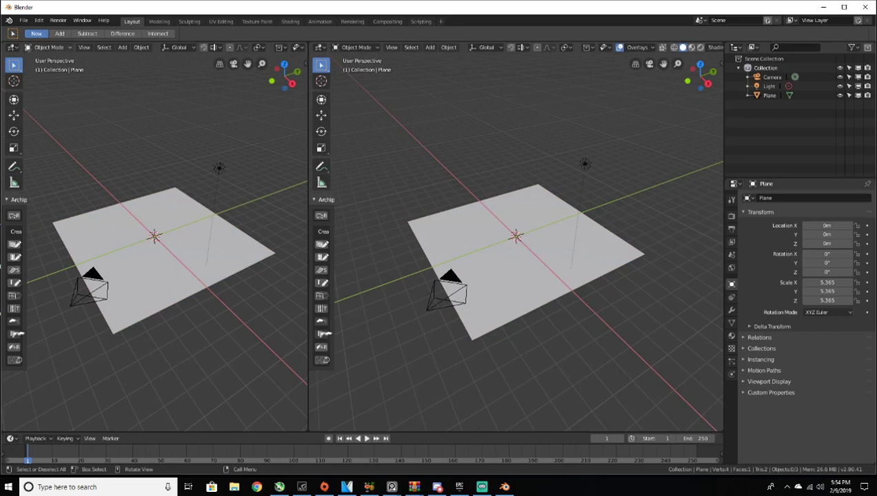
Step: Change the narrower 3D viewport to the Shader Editor and hide its sidebar
left_click(13, 48)
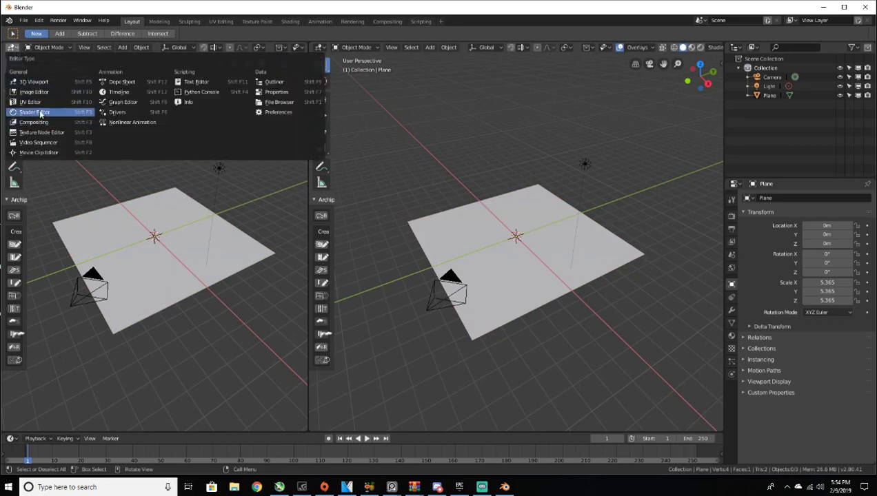
left_click(39, 113)
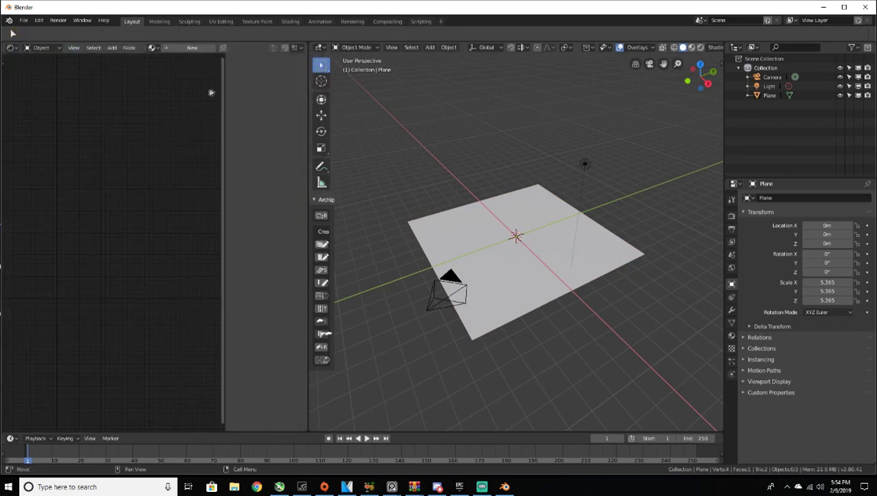
key("n")
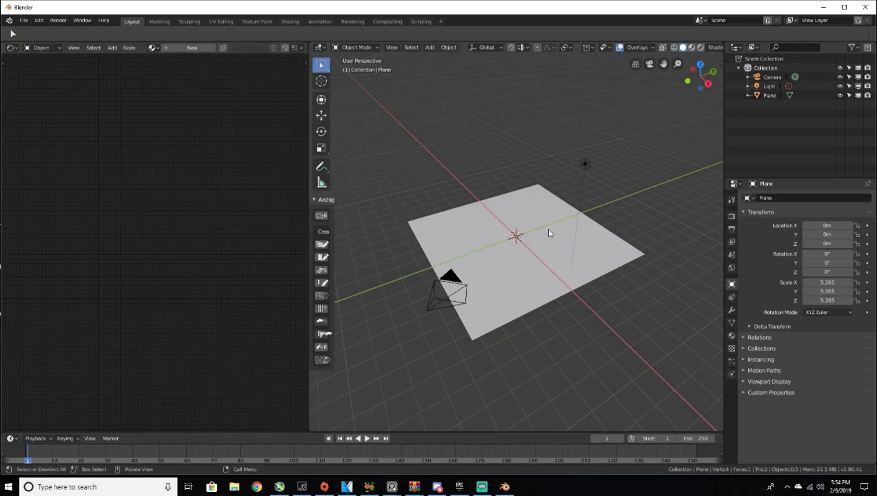
Step: Create a new node-based material for the plane and select its Principled BSDF node
left_click(536, 210)
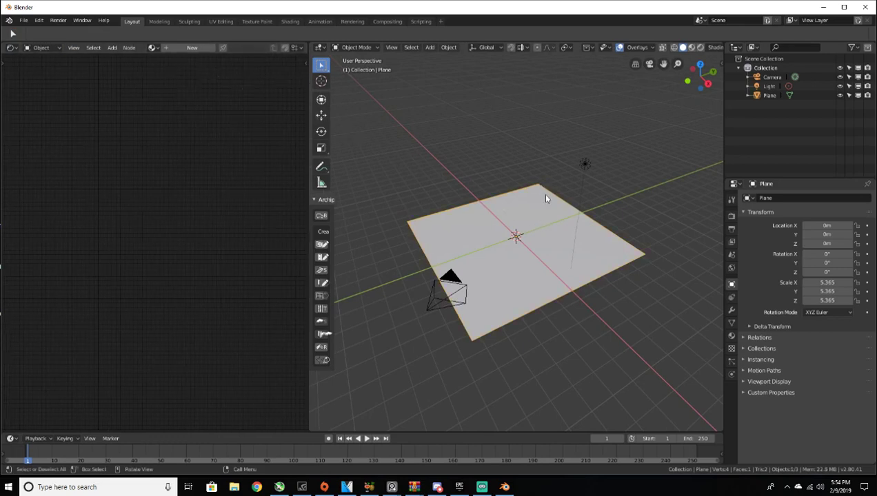
left_click(181, 49)
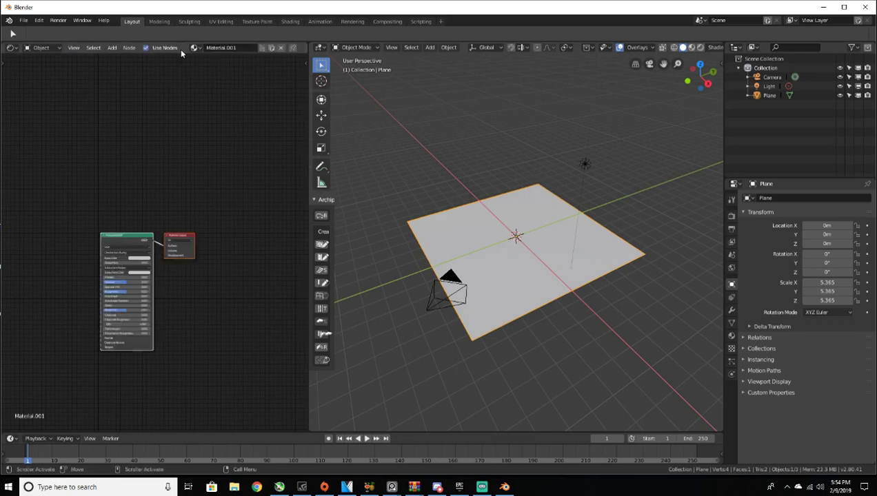
scroll(217, 164, "up", 5)
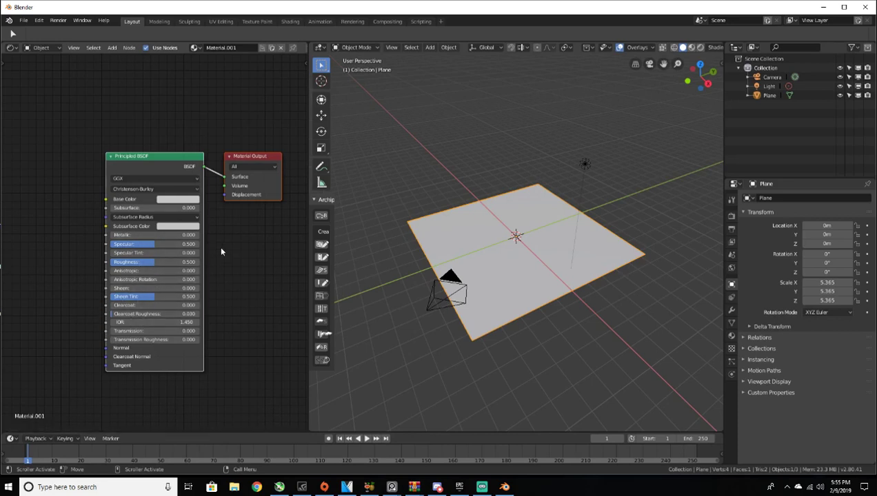
left_click(148, 167)
Step: Search the add-ons in Preferences for "Node w" to check whether Node Wrangler is enabled, and close Preferences
left_click(24, 20)
mouse_move(54, 21)
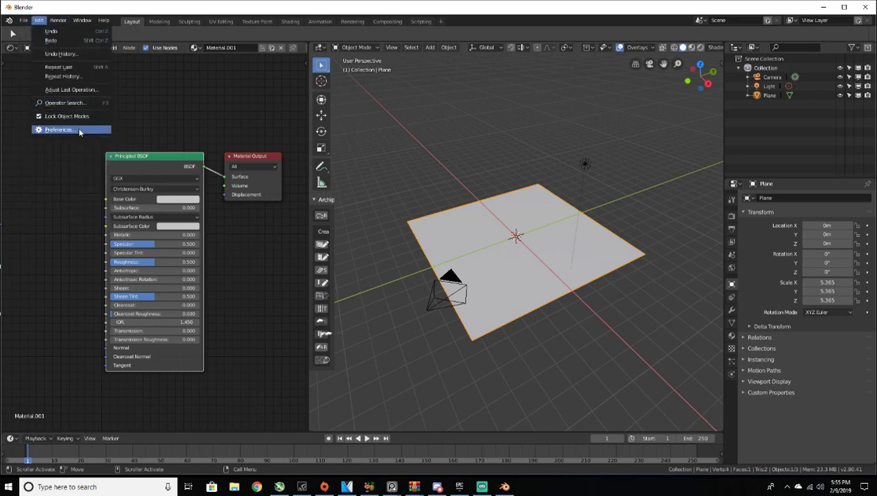
left_click(79, 131)
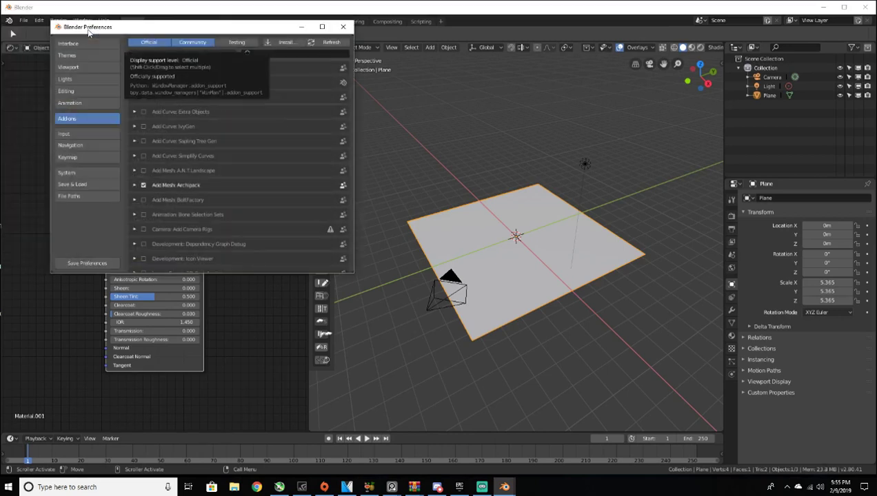
left_click(278, 52)
type("Node")
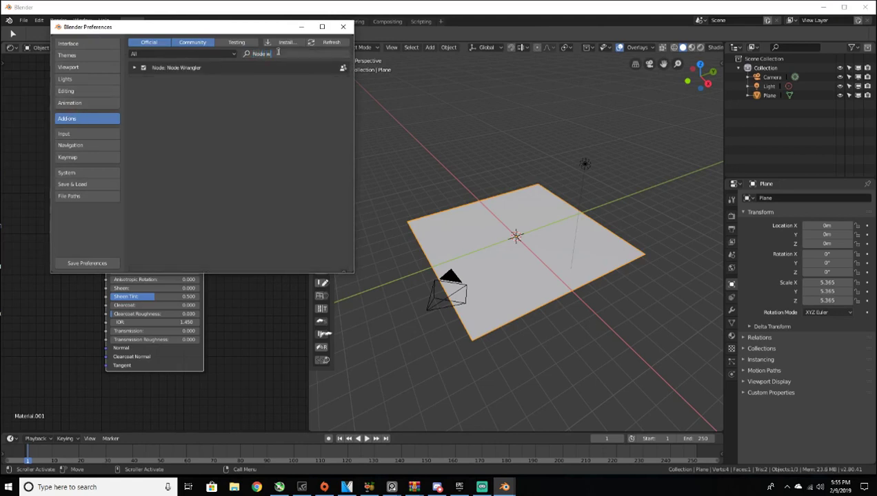
type(" w")
key("Return")
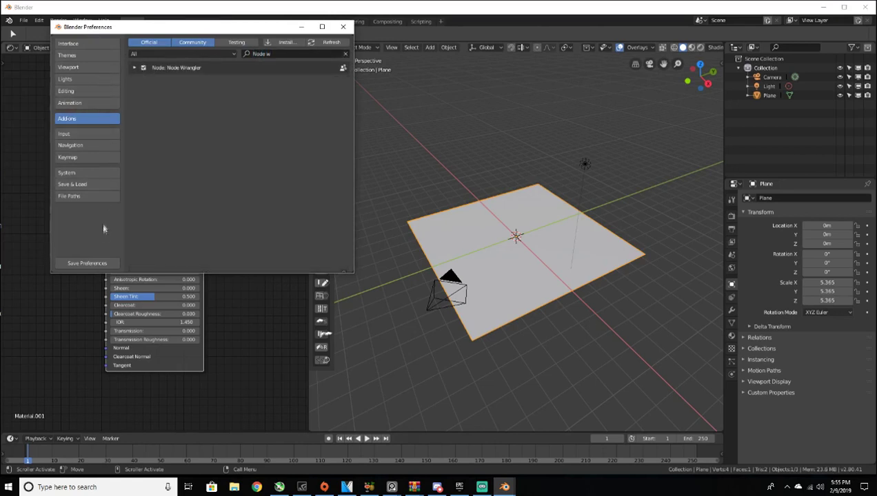
left_click(343, 26)
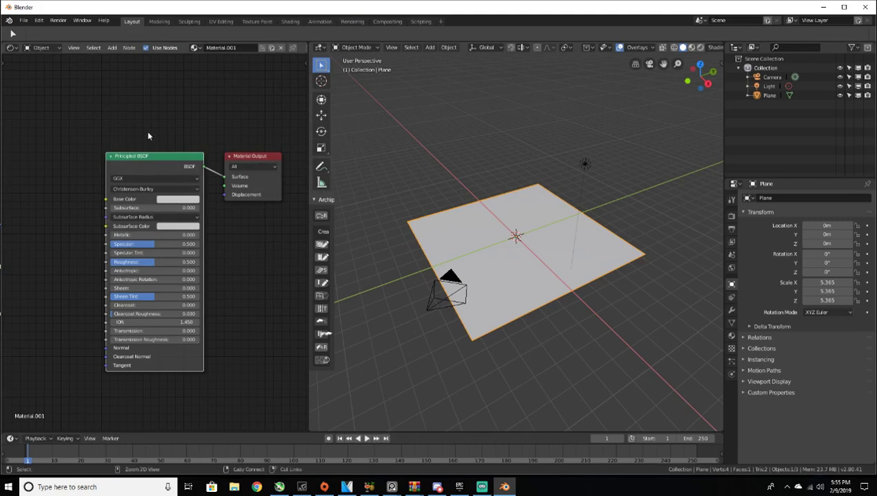
Step: Add a Texture Coordinate, Mapping and Image Texture setup to the Principled BSDF with Node Wrangler and arrange the nodes
key("ctrl+t")
left_click_drag(48, 167, 5, 168)
left_click_drag(153, 162, 111, 165)
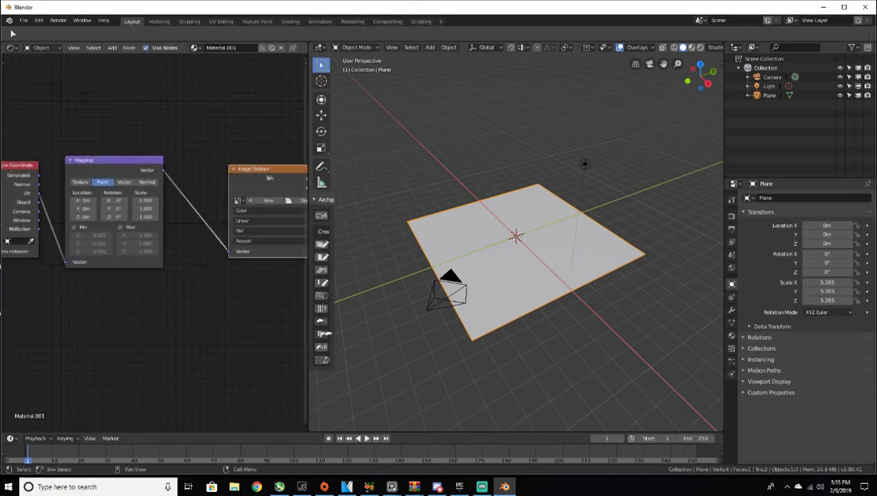
left_click_drag(268, 178, 231, 175)
middle_click_drag(255, 140, 233, 126)
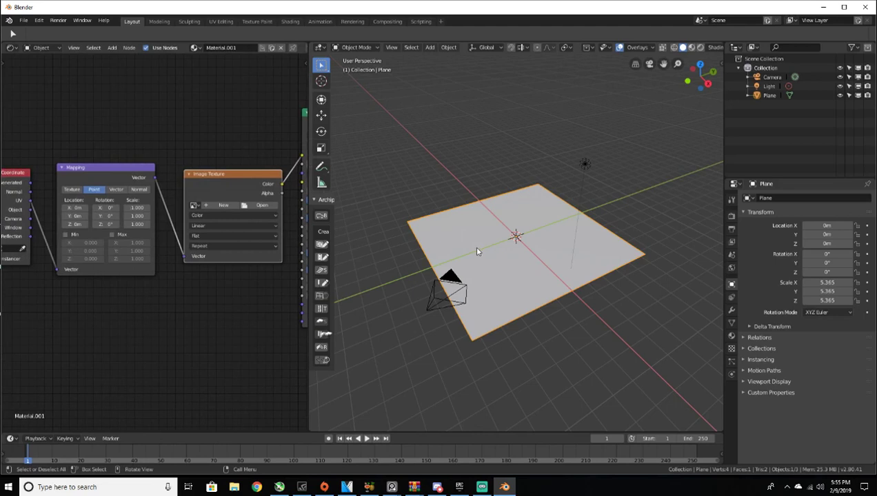
Step: UV unwrap the plane with Unwrap in Edit Mode and return to Object Mode
key("Tab")
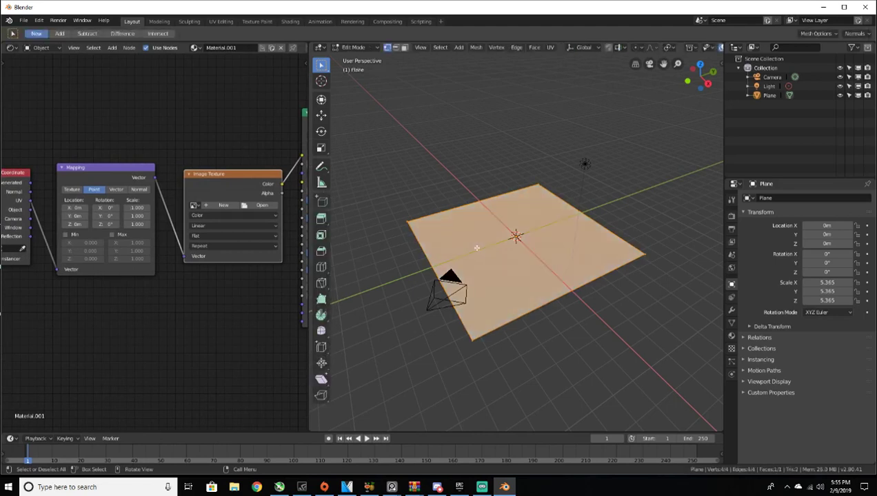
key("u")
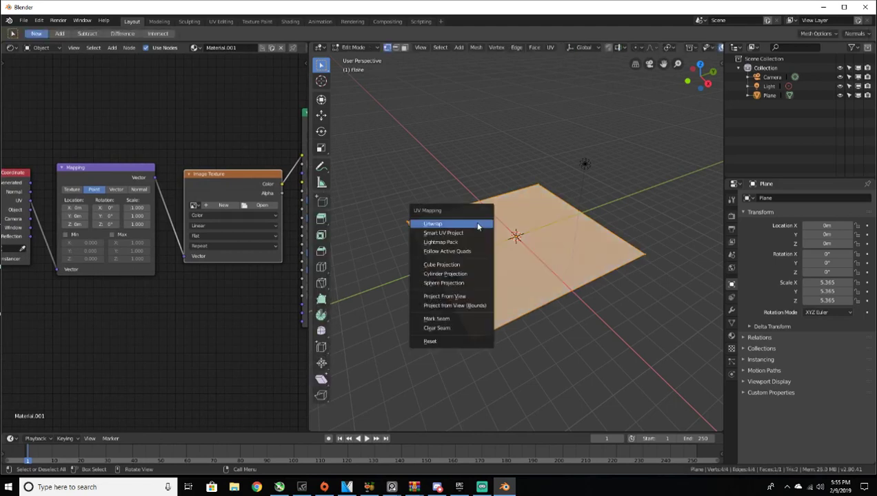
left_click(439, 225)
key("Tab")
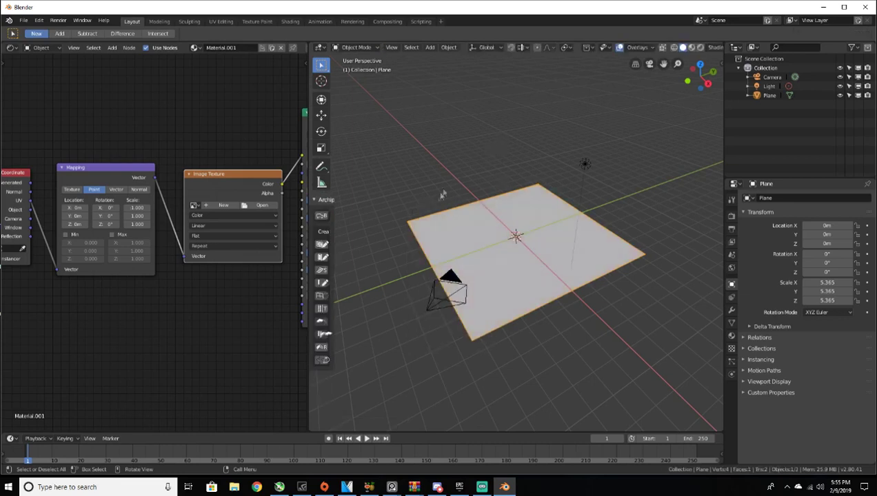
Step: Open the image browser for the Image Texture node and go to the Desktop folder
left_click(251, 203)
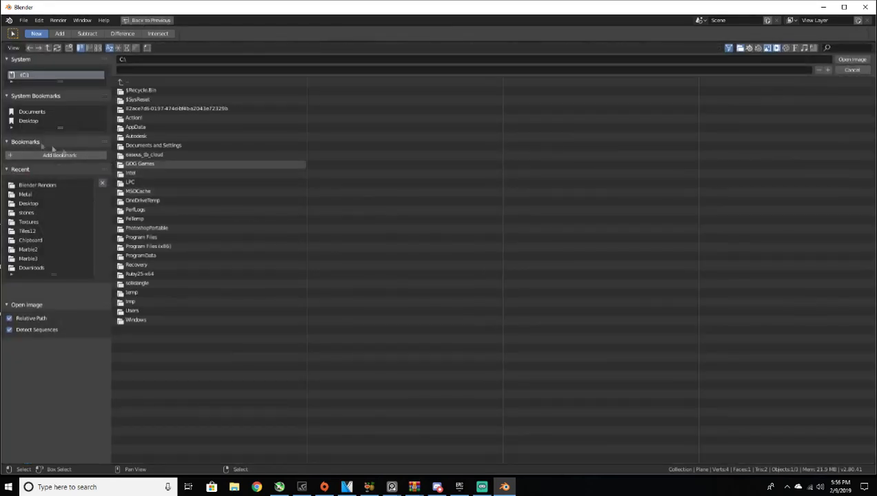
left_click(27, 121)
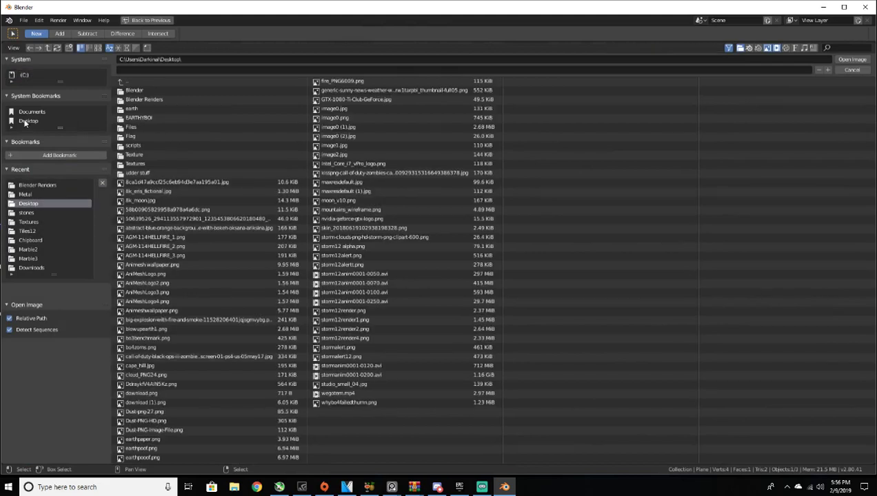
Step: Switch to Chrome, open the bookmarked CC0 Textures site and browse its Tiles category
left_click(257, 487)
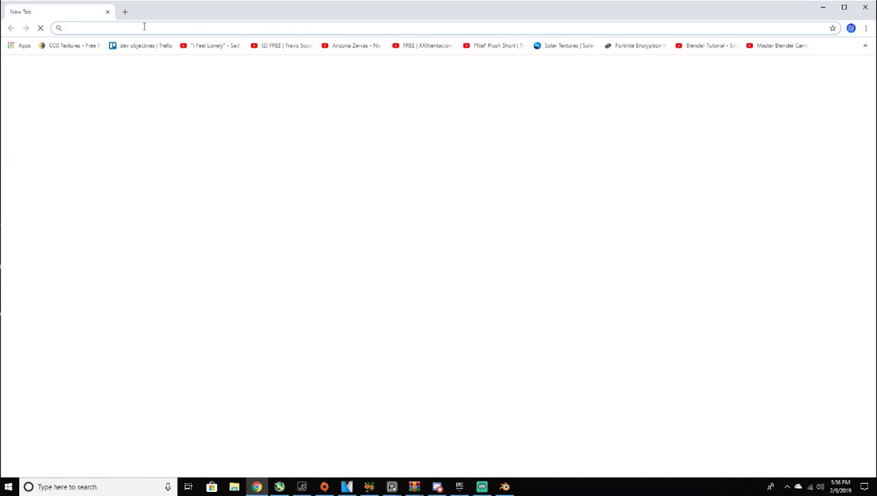
left_click(70, 45)
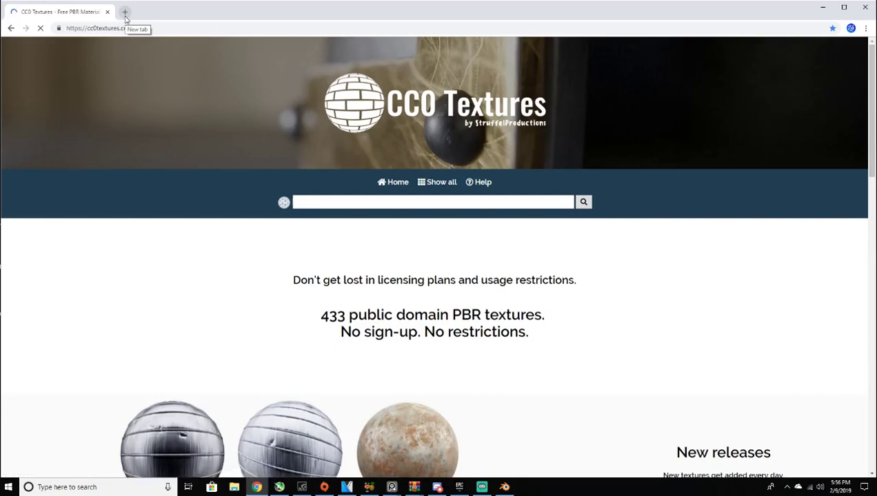
double_click(346, 315)
scroll(353, 303, "down", 6)
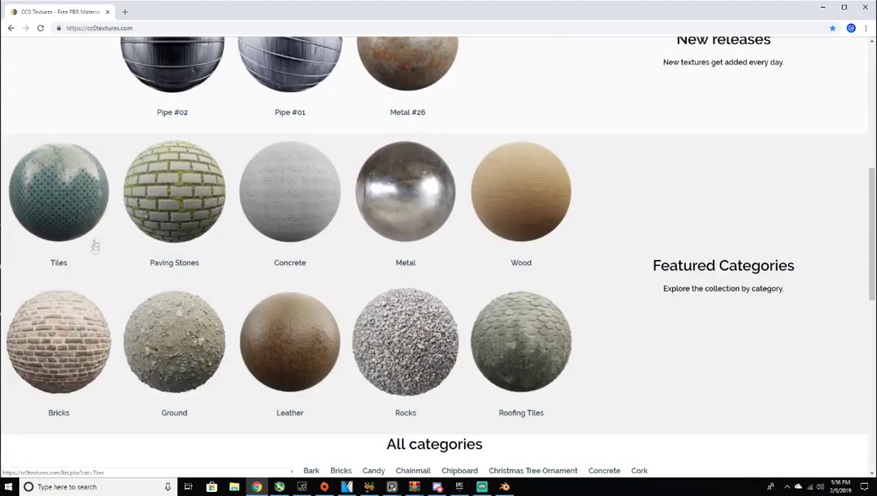
left_click(85, 180)
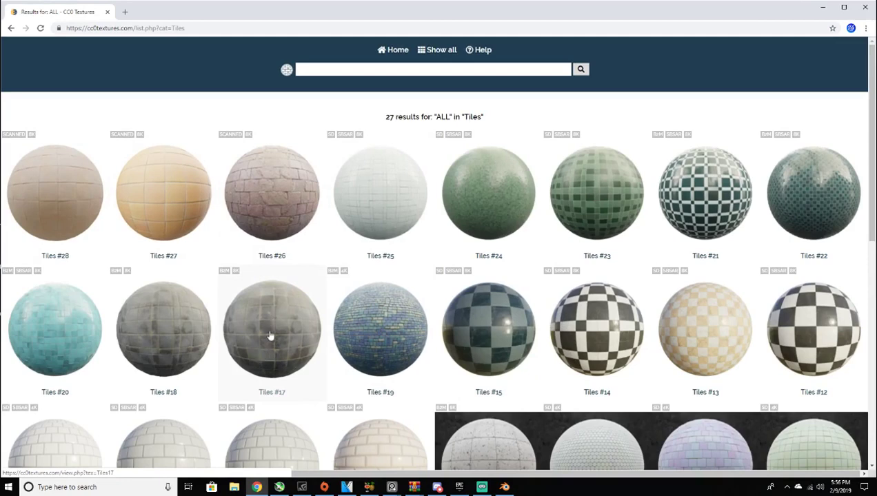
right_click(231, 172)
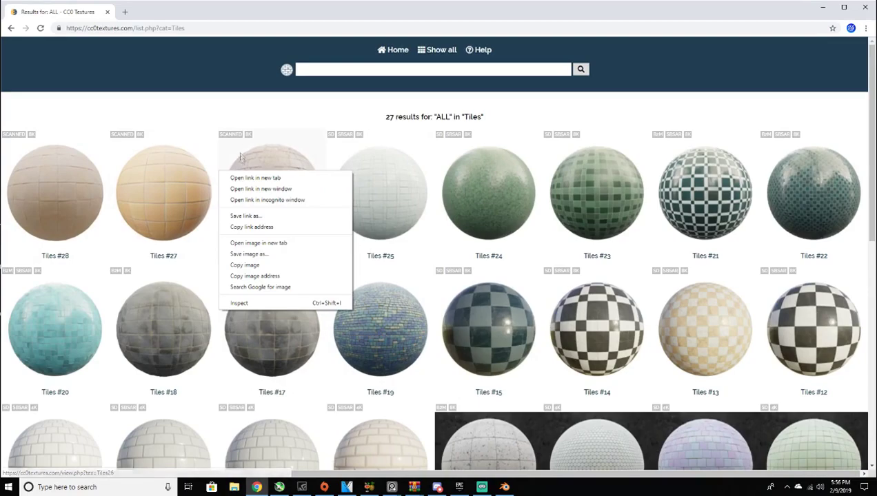
left_click(288, 122)
scroll(287, 122, "down", 1)
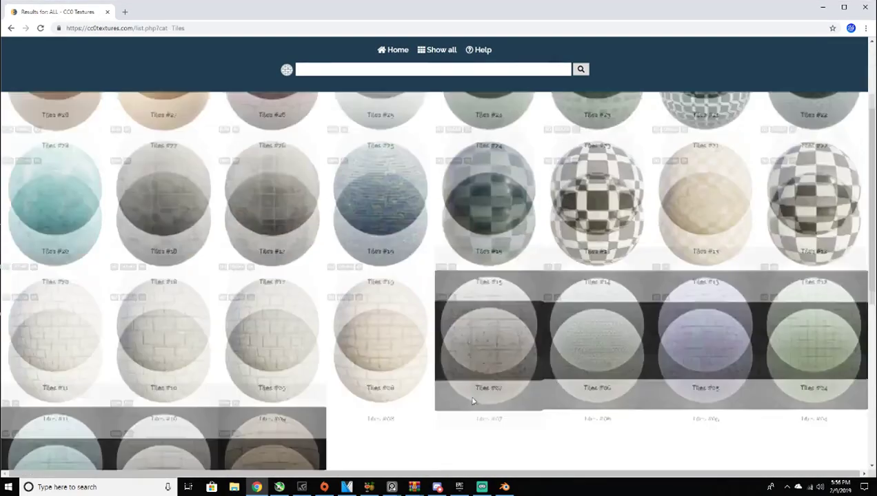
Step: Switch back to Blender and load Tiles17_col.jpg from the Textures\Tiles12 folder into the Image Texture node
left_click(822, 5)
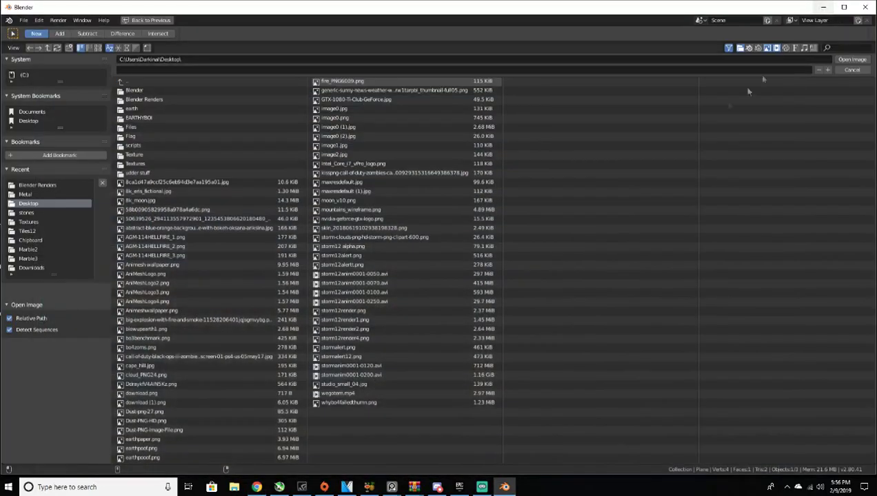
left_click(146, 164)
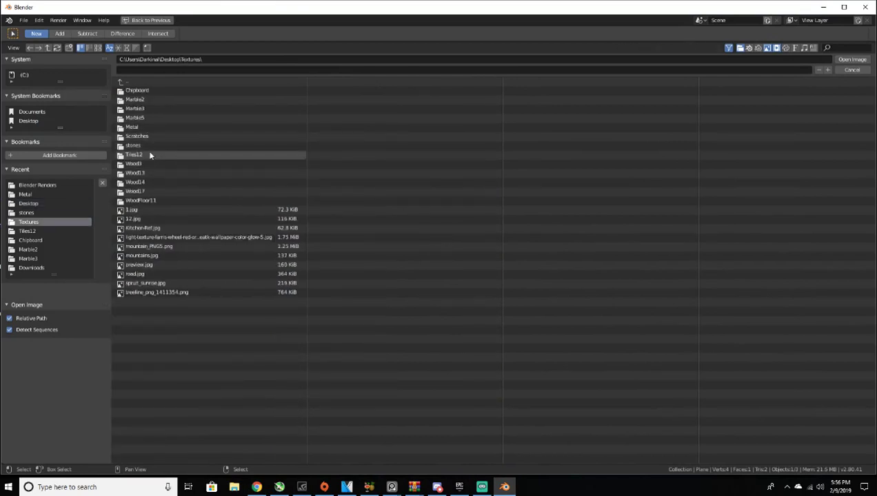
left_click(150, 156)
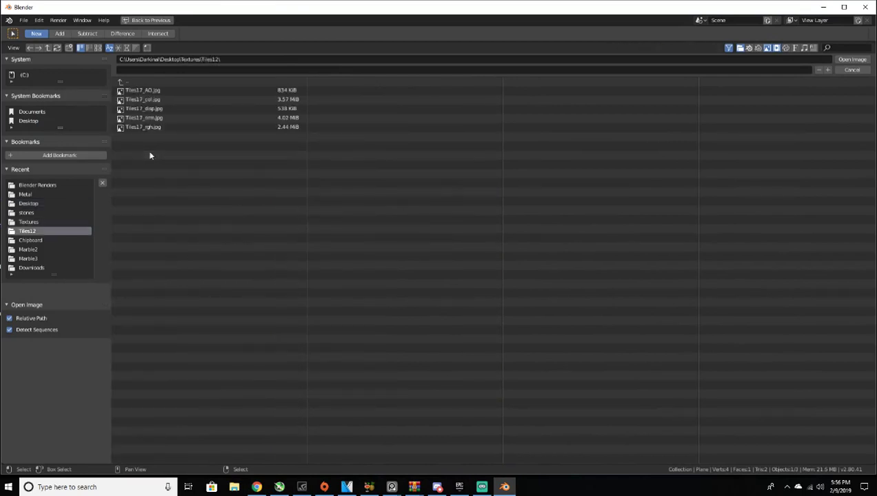
left_click(160, 101)
left_click(852, 59)
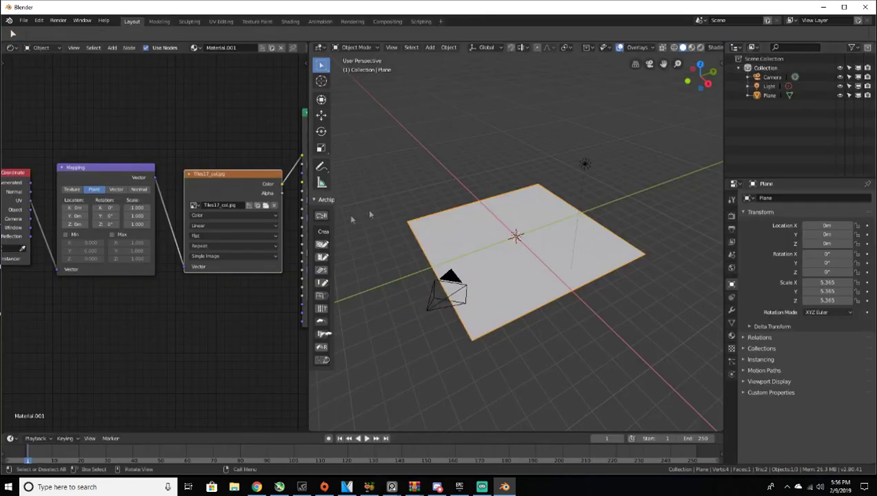
Step: Display the plane in Rendered viewport shading to preview the tile colour texture
scroll(499, 290, "up", 4)
scroll(513, 272, "down", 3)
scroll(517, 281, "up", 3)
scroll(518, 283, "down", 3)
scroll(519, 283, "up", 3)
key("z")
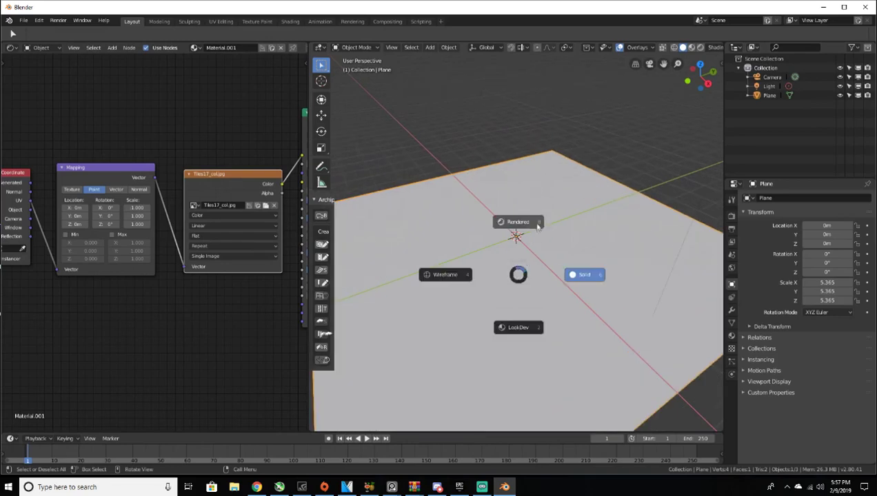
left_click(536, 223)
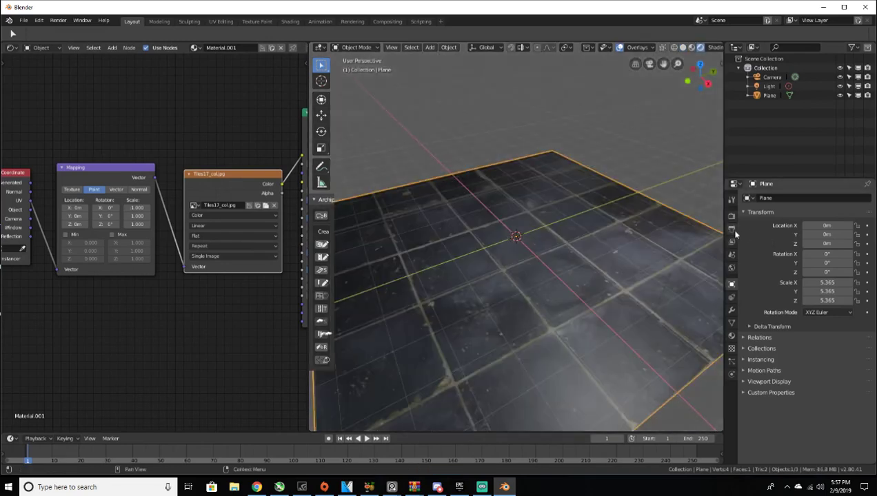
Step: Set the scene's render engine to Cycles
left_click(732, 228)
left_click(731, 216)
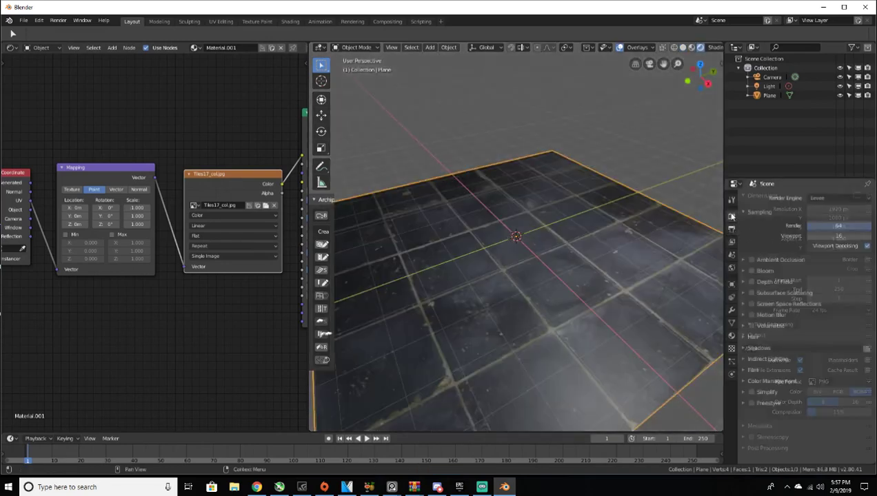
left_click(812, 198)
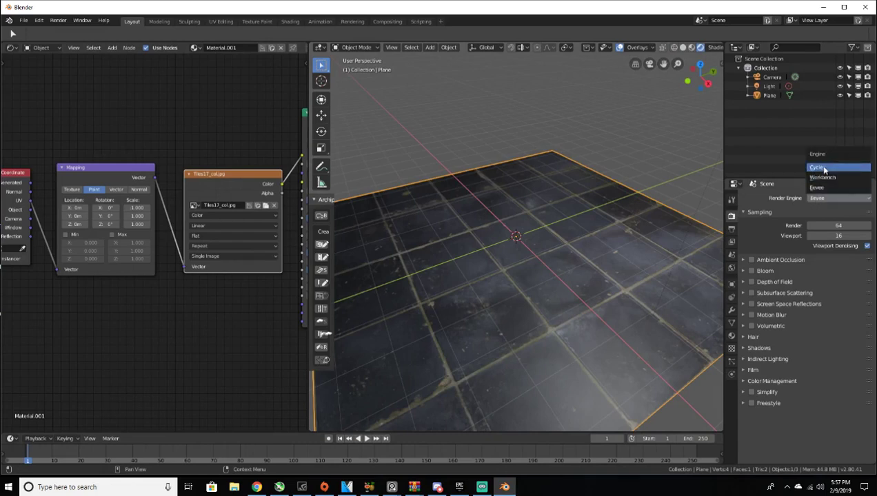
left_click(855, 169)
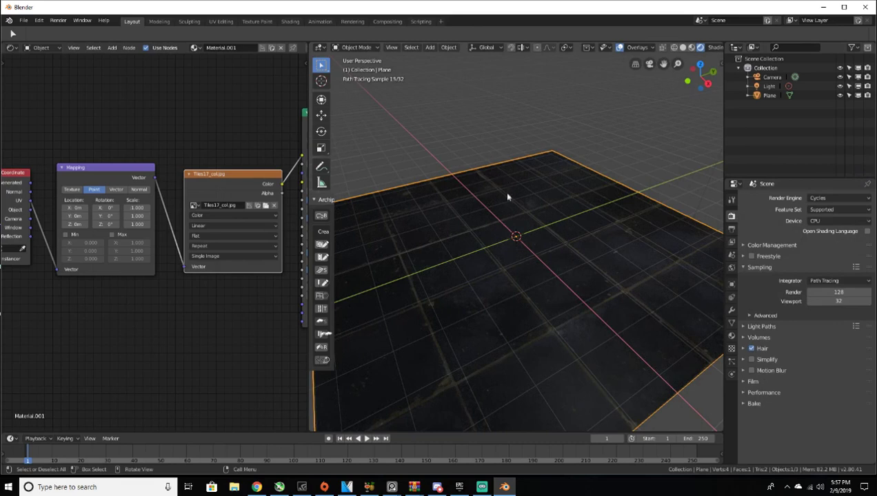
Step: Check the Cycles preview of the plane from another angle and return the viewport to Solid shading
middle_click_drag(502, 283, 518, 279)
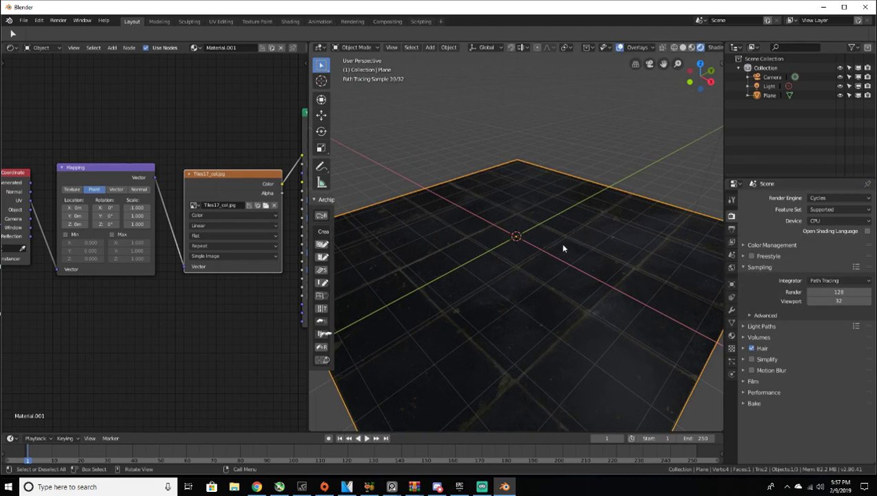
key("z")
left_click(584, 241)
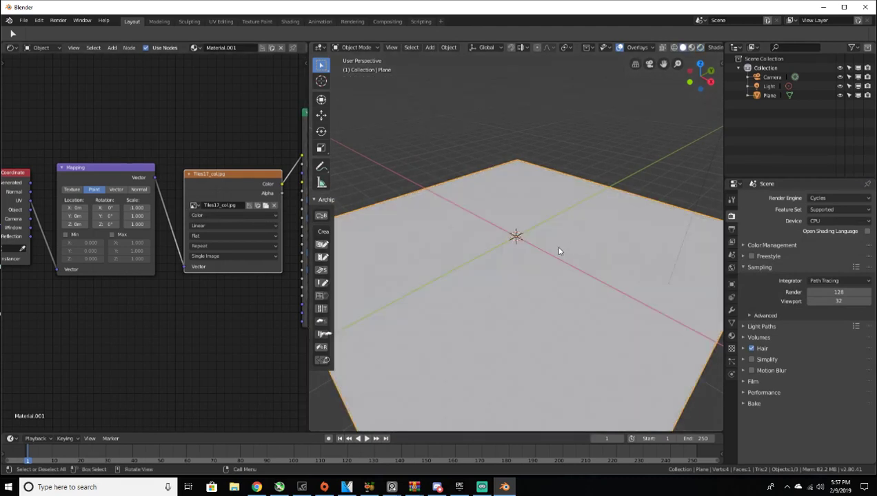
Step: Duplicate the Tiles17_col.jpg texture node, place the copy below the original and unlink its image
scroll(230, 195, "down", 2)
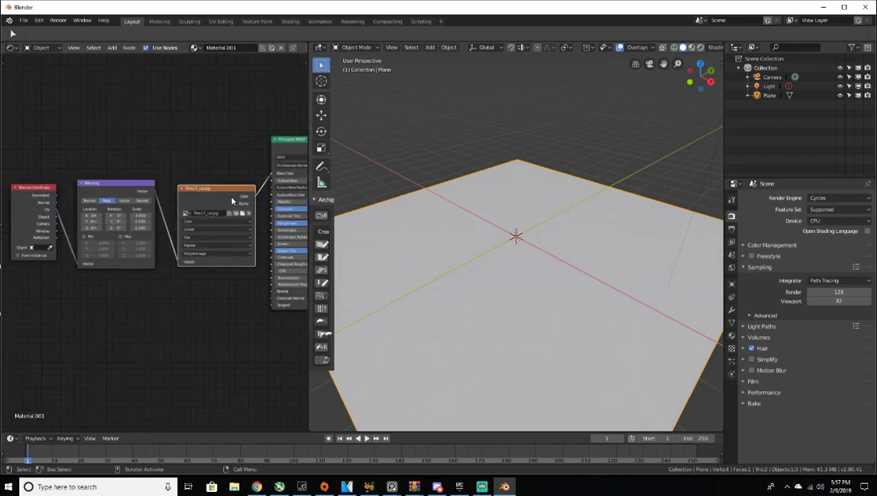
scroll(210, 176, "down", 2)
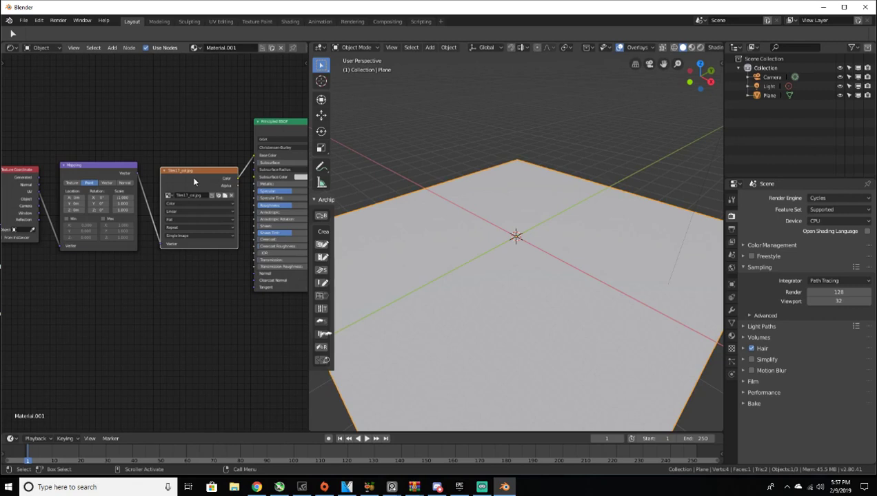
key("shift")
key("shift+d")
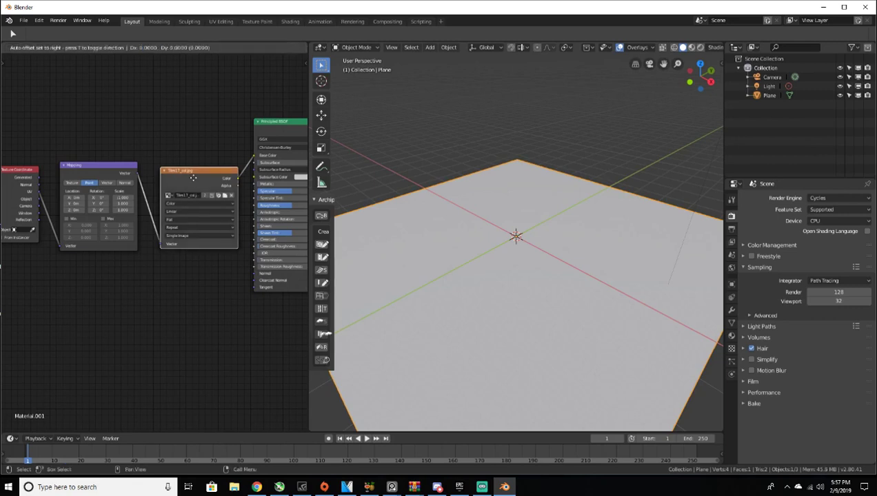
left_click(192, 297)
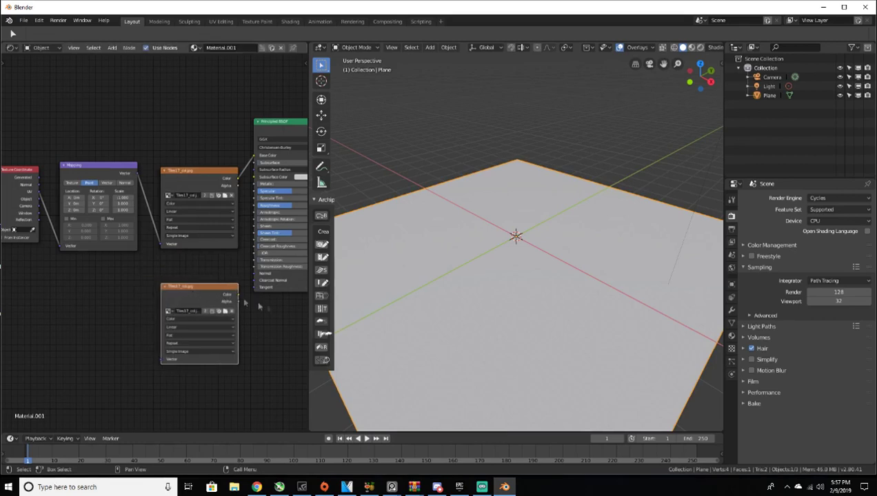
middle_click_drag(273, 307, 247, 295)
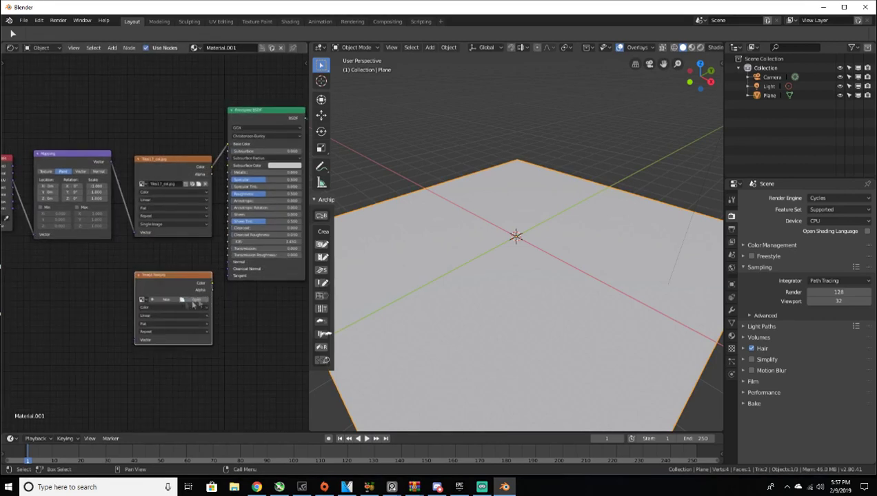
Step: Load Tiles17_nrm.jpg from the Desktop\Textures\Tiles12 folder into the duplicated Image Texture node
left_click(199, 300)
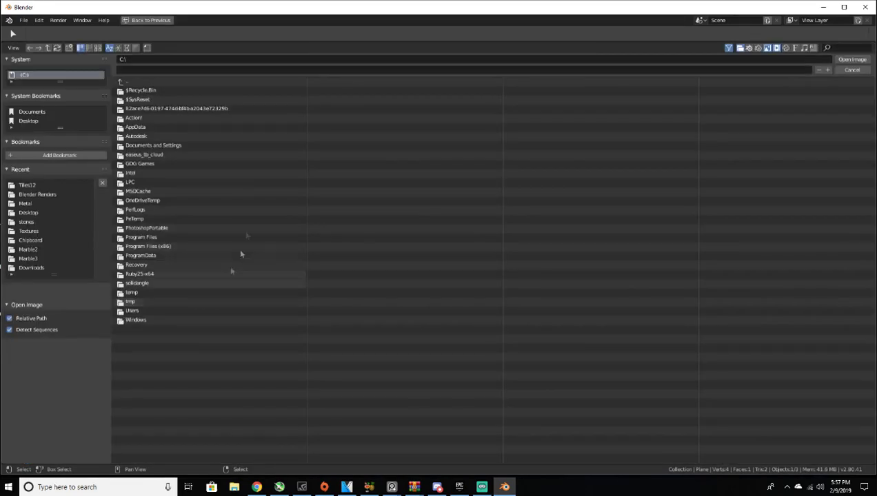
left_click(31, 121)
left_click(146, 163)
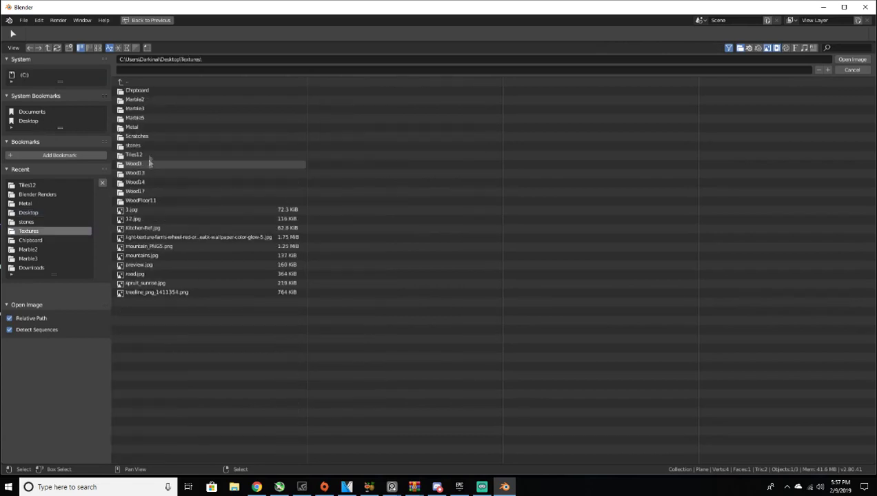
left_click(136, 154)
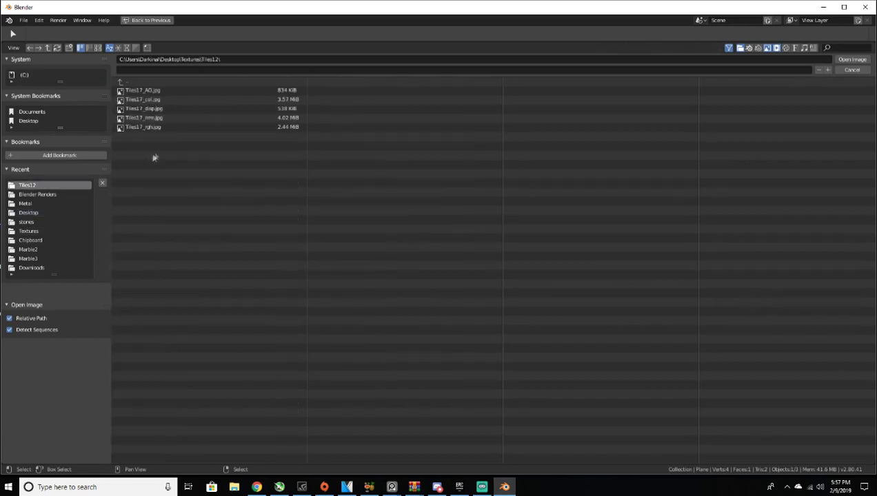
left_click(166, 120)
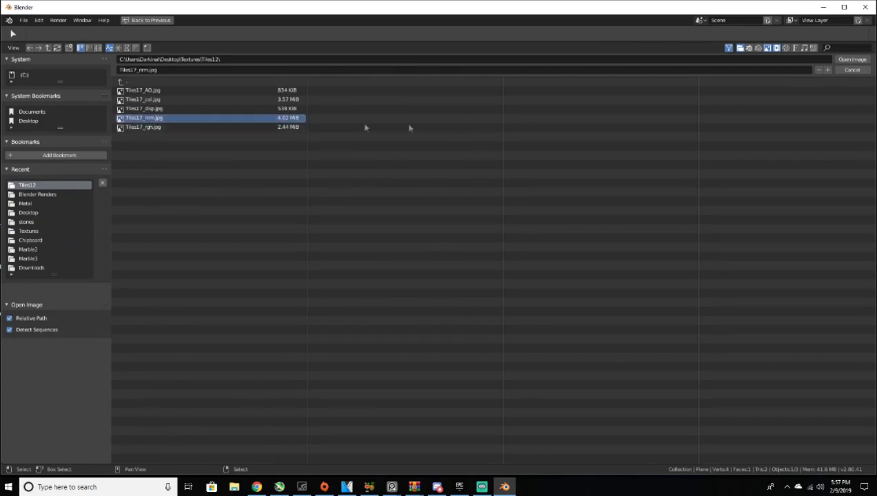
left_click(853, 61)
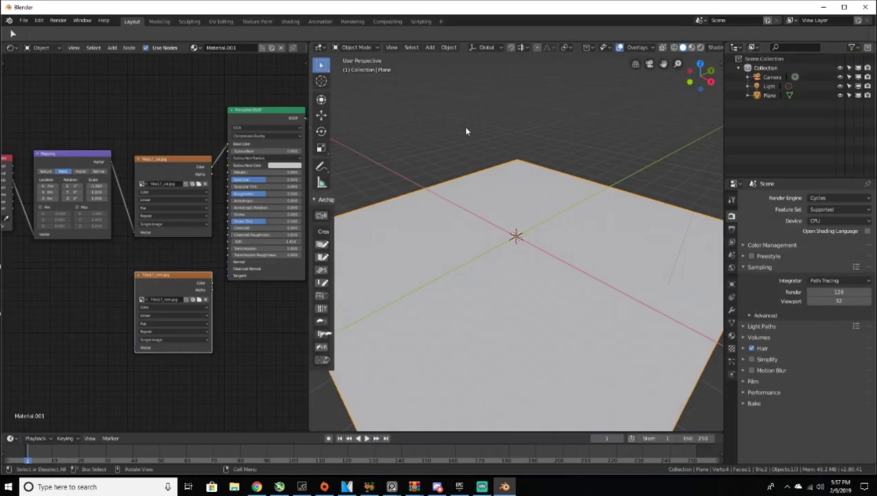
Step: Move the Tiles17_nrm.jpg node below the Mapping node and link the Texture Coordinate UV output to its Vector input
left_click_drag(153, 278, 91, 284)
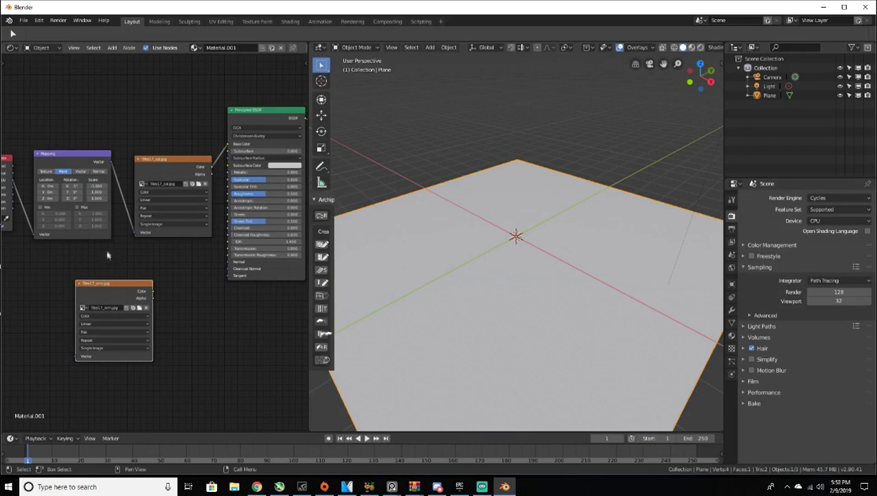
middle_click_drag(112, 258, 133, 235)
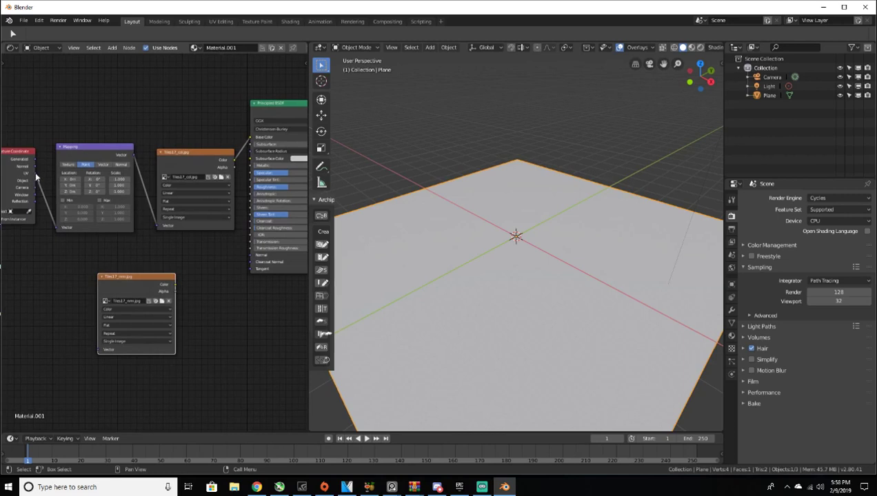
left_click_drag(36, 177, 99, 352)
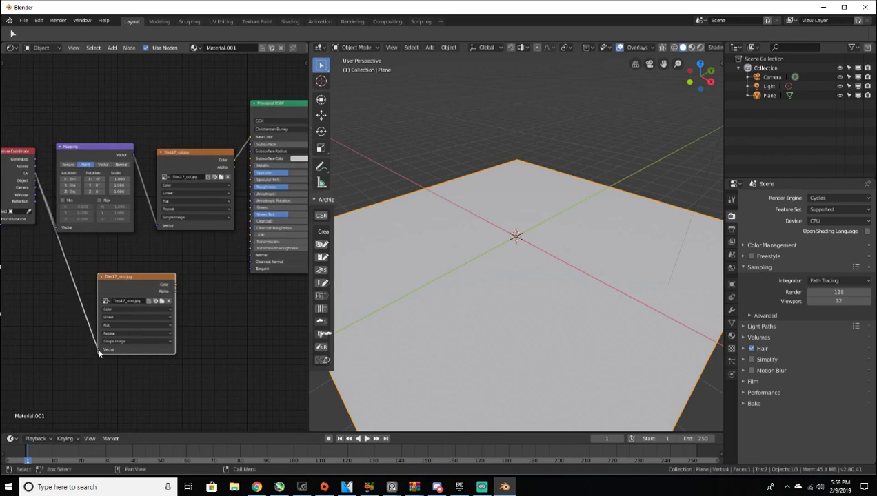
left_click_drag(128, 295, 121, 294)
Step: Add a Normal Map node and place it beside the Tiles17_nrm.jpg texture node
key("shift+a")
left_click(223, 305)
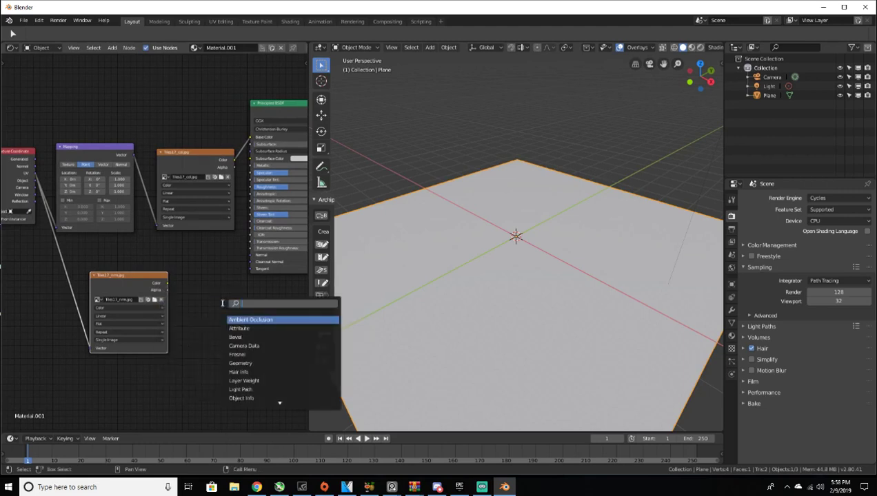
type("normal")
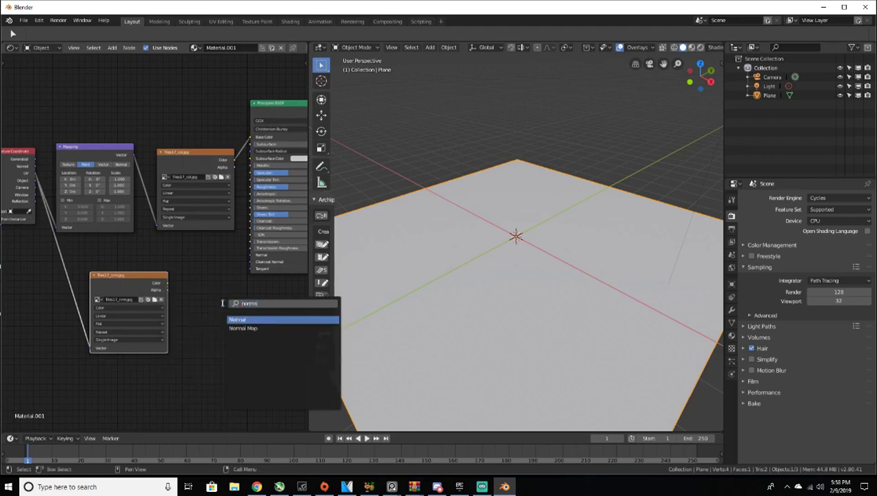
key("Down")
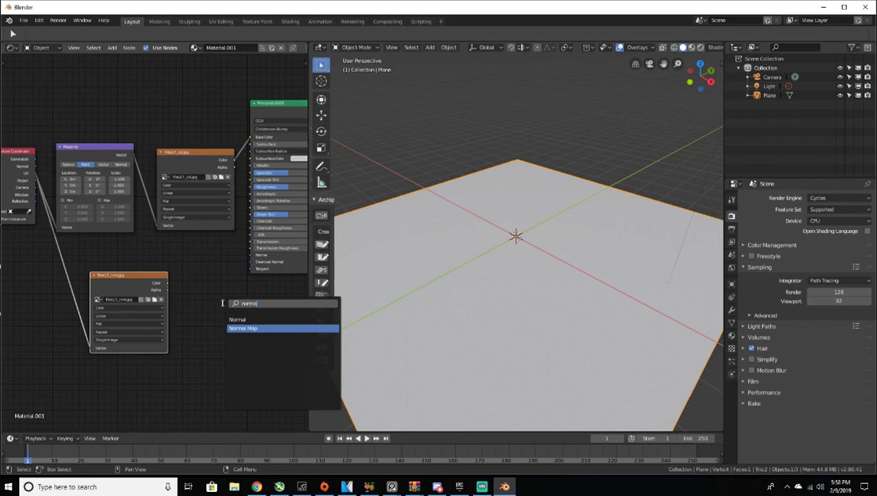
key("Return")
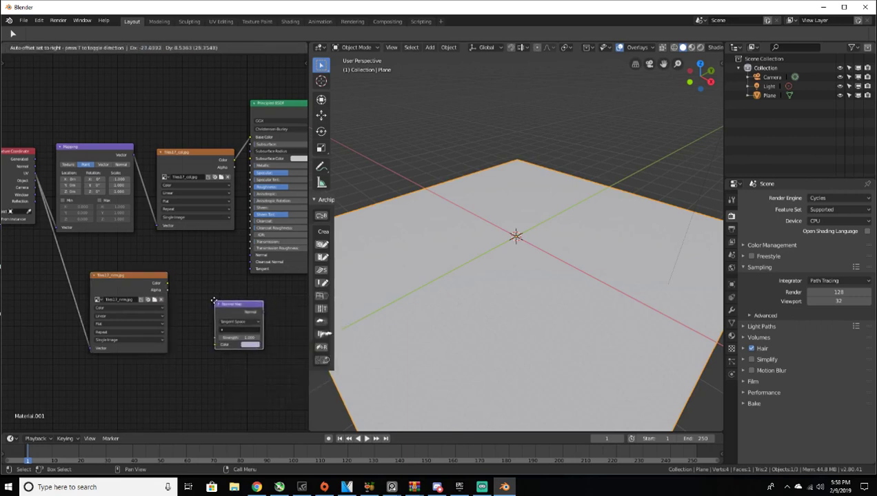
left_click(194, 286)
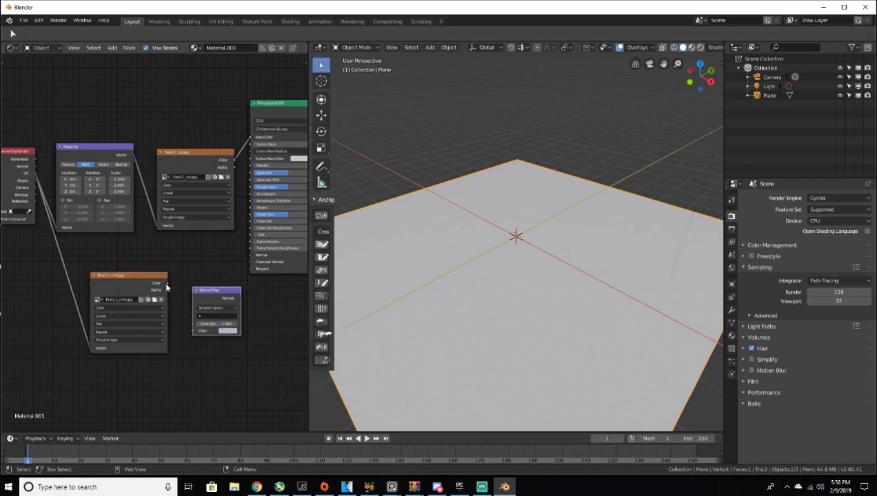
Step: Link the Tiles17_nrm.jpg Color output to the Normal Map's Color input and its Normal output to the Principled BSDF's Normal
left_click_drag(168, 285, 191, 334)
left_click_drag(167, 287, 194, 332)
left_click_drag(209, 299, 243, 268)
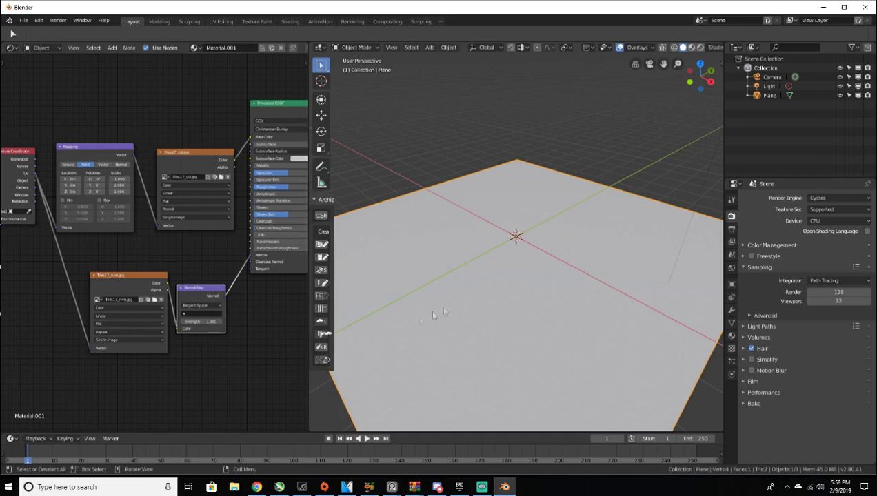
Step: Switch the viewport to Rendered shading and raise the Normal Map strength to about 9
key("z")
left_click(511, 232)
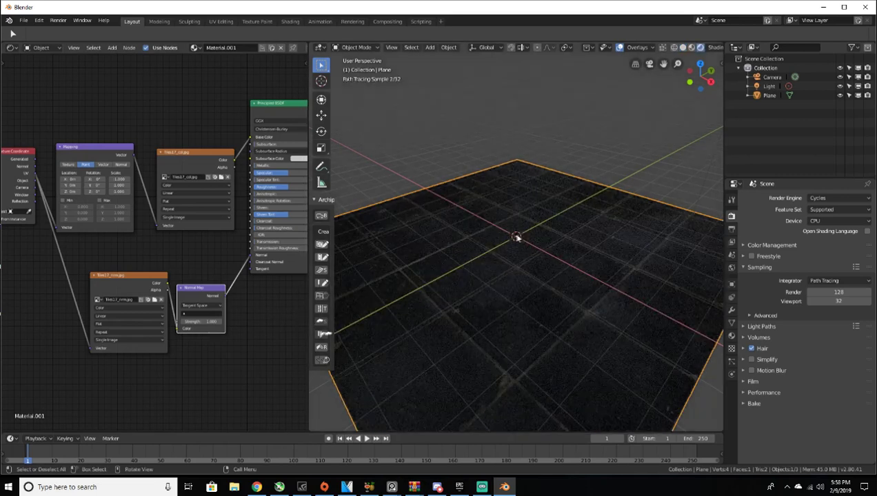
mouse_move(525, 384)
middle_mouse_down()
mouse_move(538, 356)
mouse_move(530, 356)
mouse_move(533, 344)
middle_mouse_up()
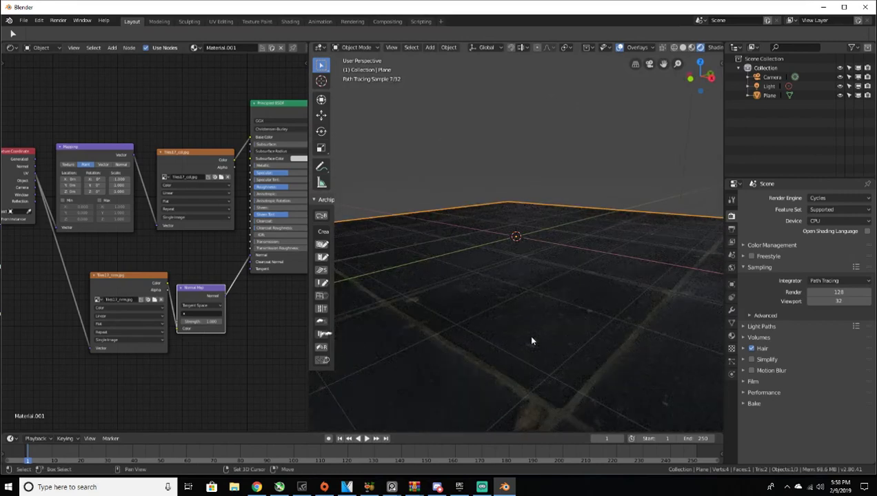
left_click_drag(195, 321, 238, 322)
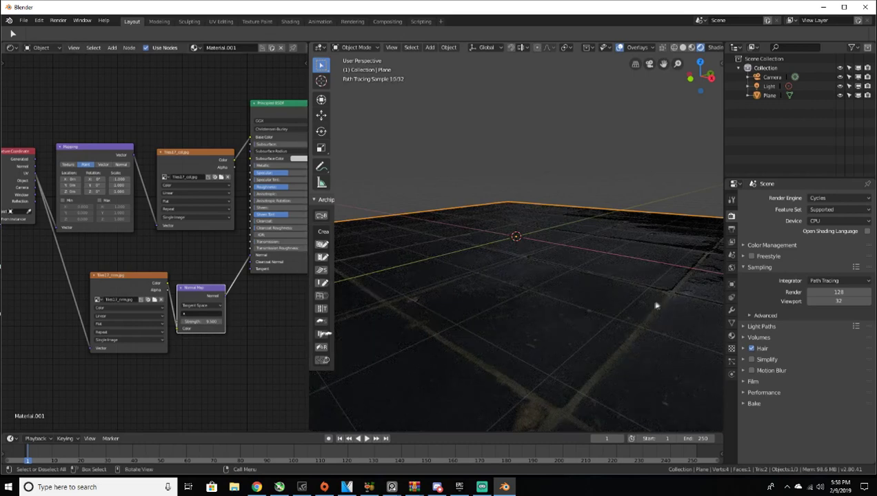
Step: Switch the viewport to Solid shading and scale the plane down to about 0.46
middle_click_drag(669, 292, 651, 292, "shift")
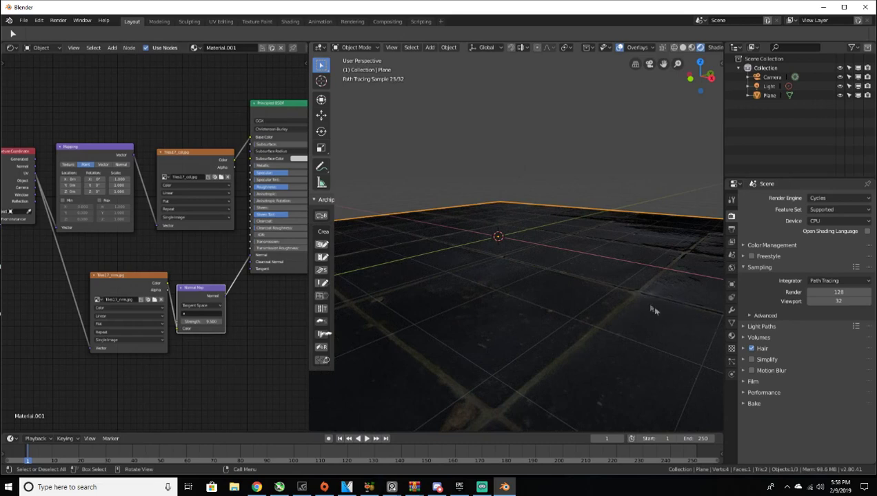
scroll(658, 299, "down", 5)
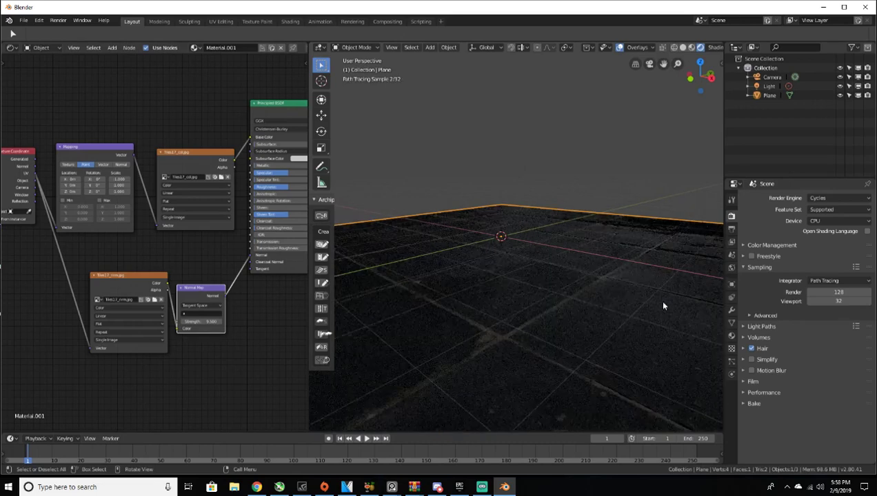
middle_click_drag(588, 308, 553, 285)
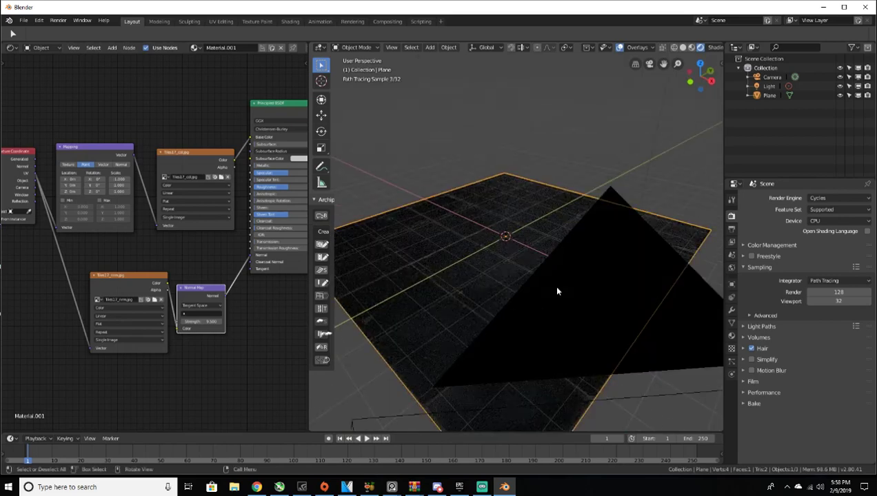
key("z")
left_click(613, 288)
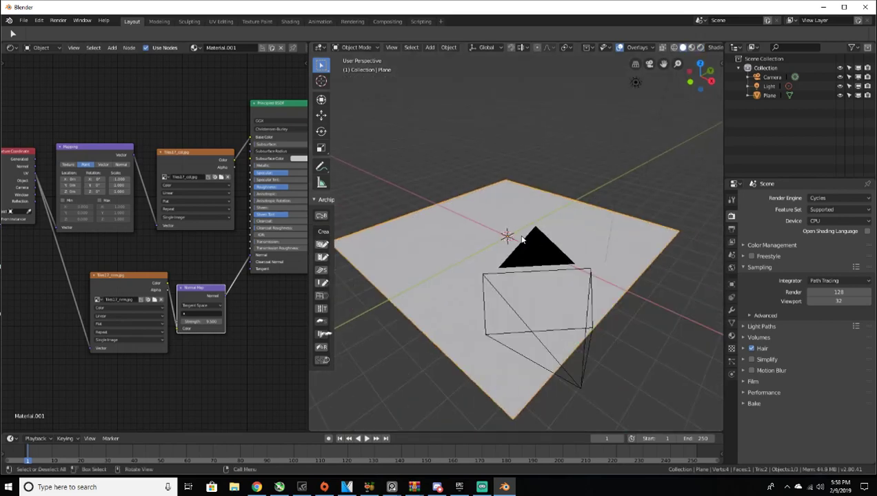
key("s")
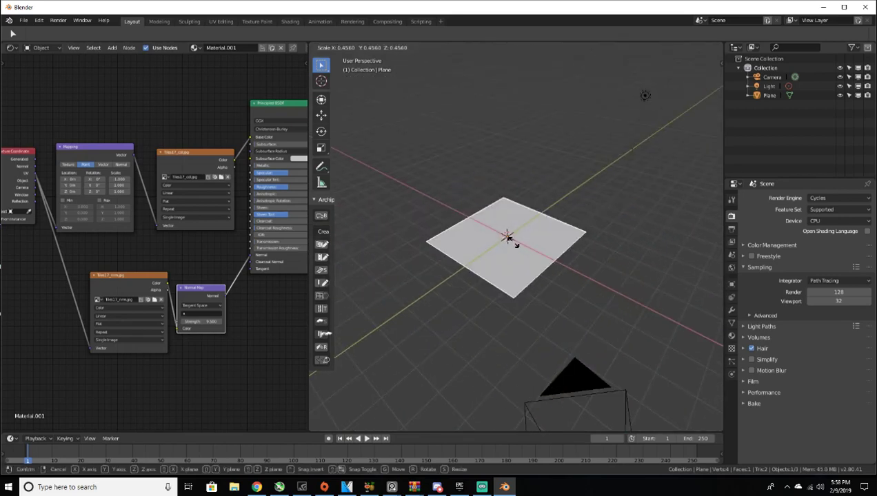
left_click(515, 243)
Step: Examine the resized plane's tile material at different distances in Rendered shading, returning the viewport to Solid shading
scroll(513, 242, "up", 6)
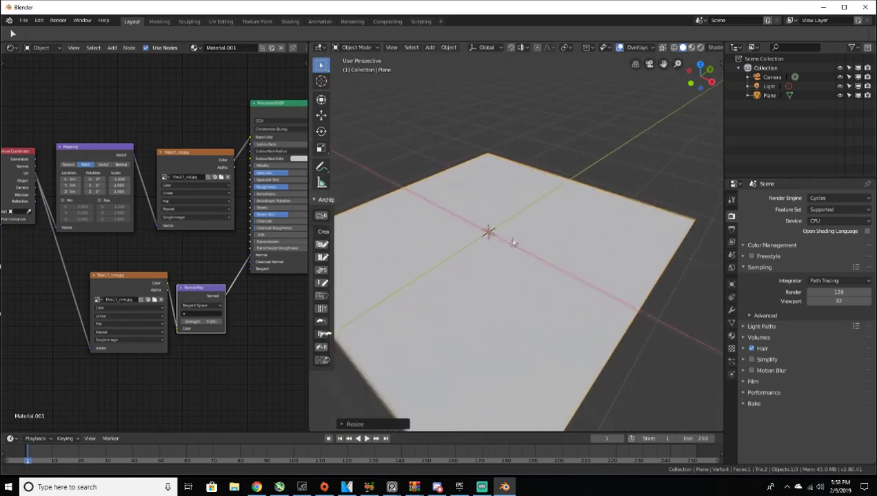
key("z")
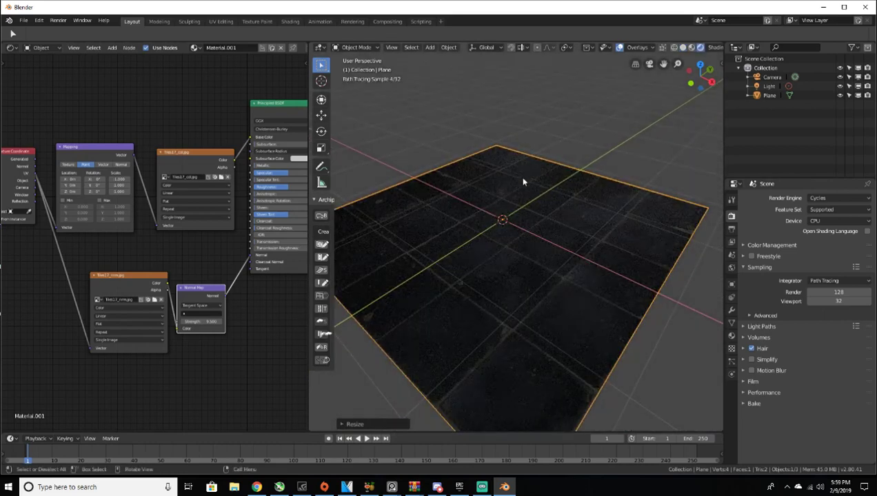
key("z")
left_click(599, 182)
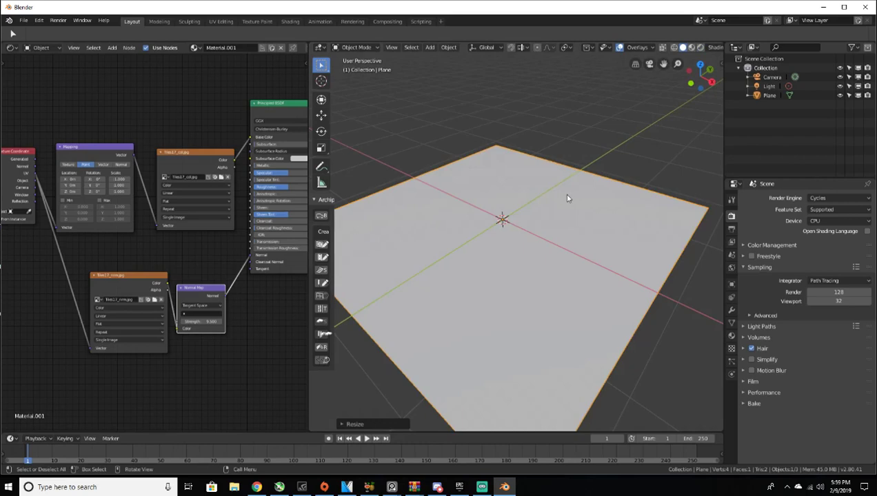
scroll(563, 193, "up", 2)
scroll(556, 185, "down", 5)
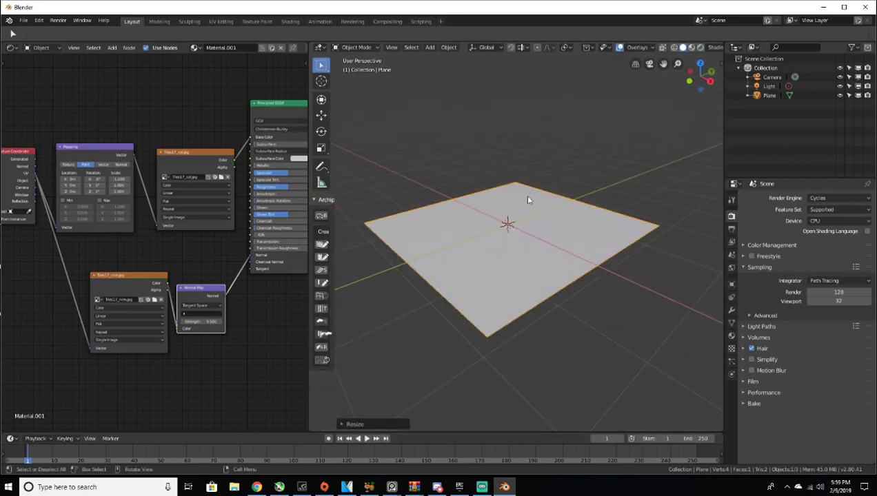
scroll(519, 231, "down", 3)
scroll(522, 226, "up", 7)
key("z")
left_click(522, 148)
key("z")
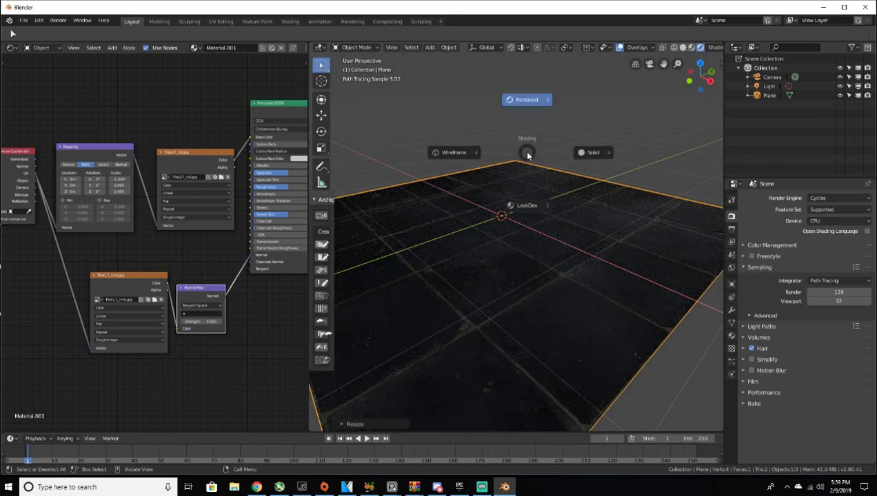
left_click(579, 160)
scroll(542, 178, "down", 3)
scroll(545, 183, "up", 4)
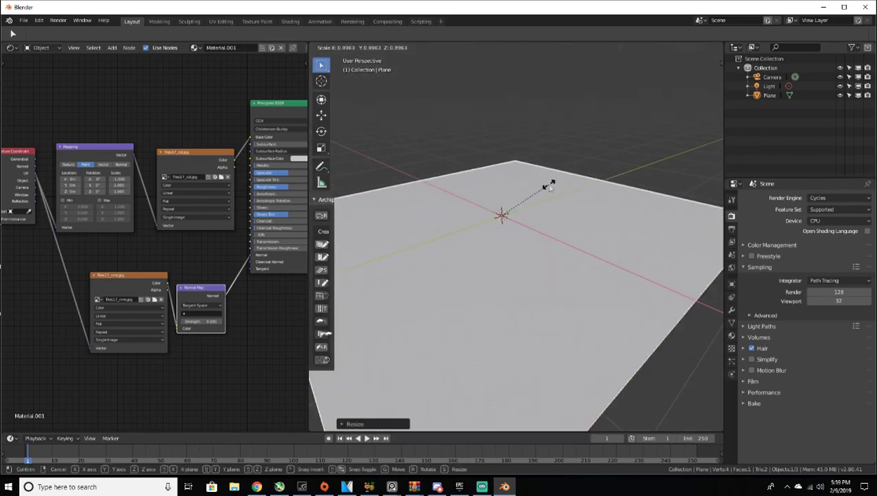
key("z")
left_click(539, 137)
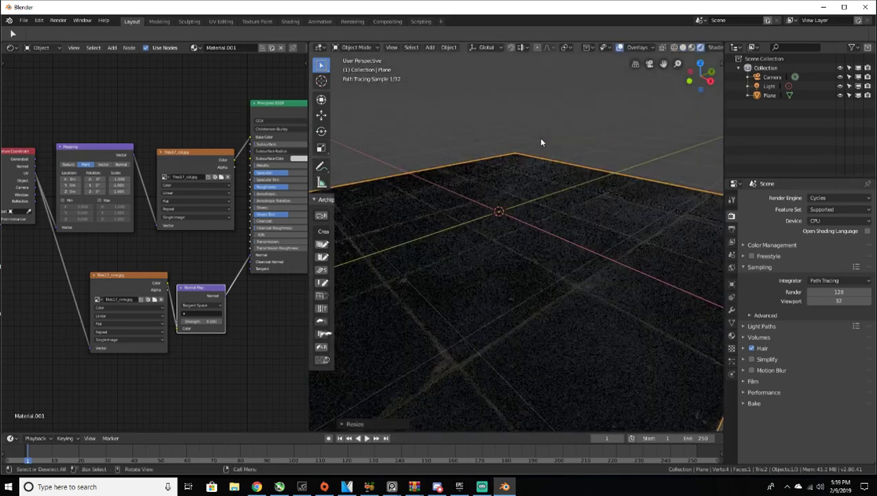
key("z")
left_click(626, 143)
middle_click_drag(626, 143, 595, 170)
Step: Move the Normal Map node slightly up and closer to the Principled BSDF
left_click_drag(198, 289, 202, 281)
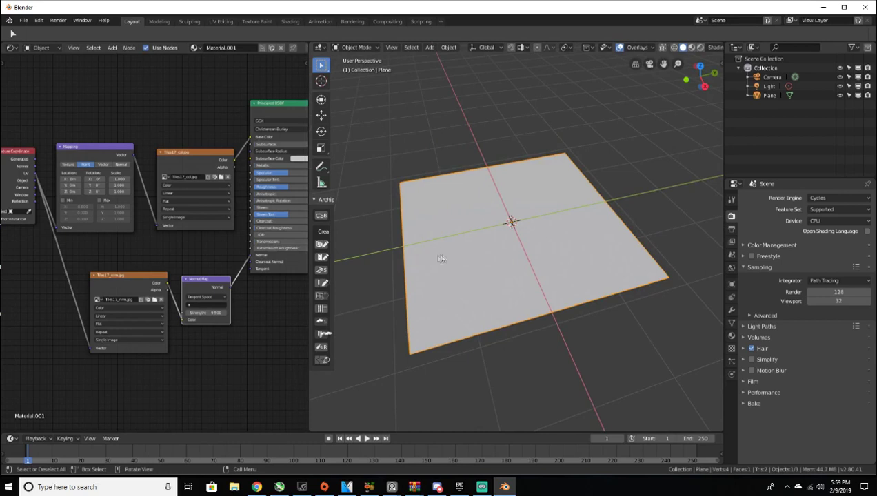
scroll(567, 203, "up", 3)
scroll(570, 203, "down", 3)
Step: Duplicate the plane and move the copy along the Y axis until it sits edge to edge with the original
middle_click_drag(591, 196, 554, 214)
key("shift+d")
right_click(549, 210)
left_click(321, 115)
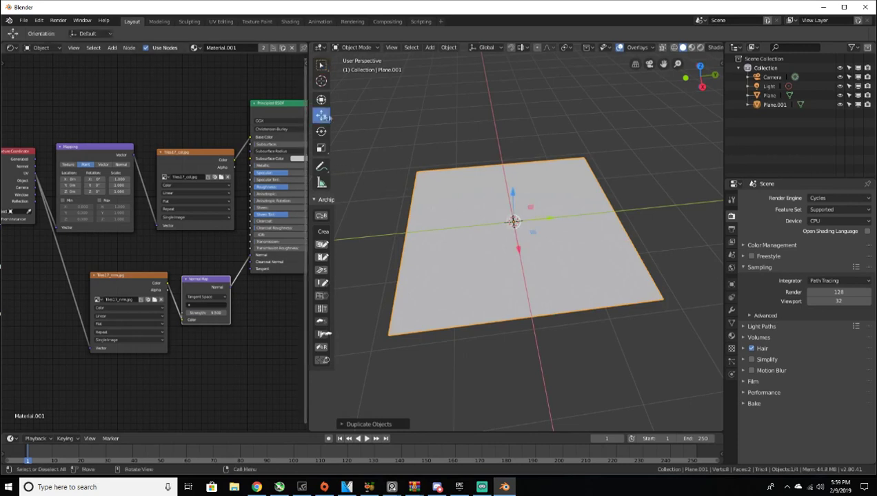
left_click_drag(542, 216, 670, 209)
middle_click_drag(673, 208, 631, 209)
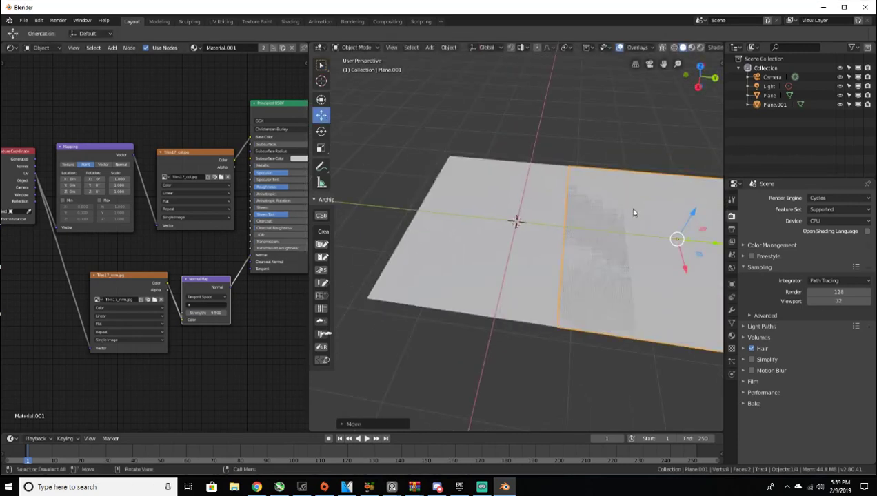
scroll(630, 209, "down", 2)
left_click_drag(646, 242, 698, 251)
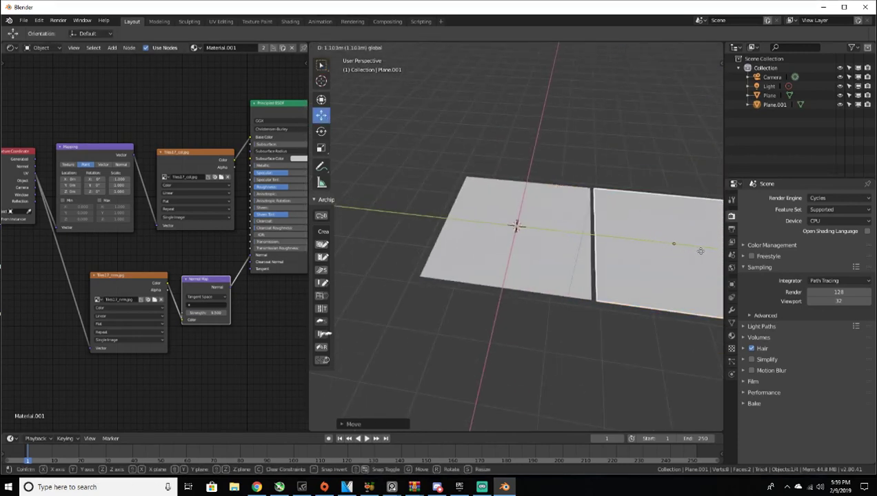
left_click(694, 251)
Step: Duplicate the second plane about 3.5 m along negative X, then duplicate that copy along Y to complete a two-by-two floor
middle_click_drag(694, 251, 609, 242)
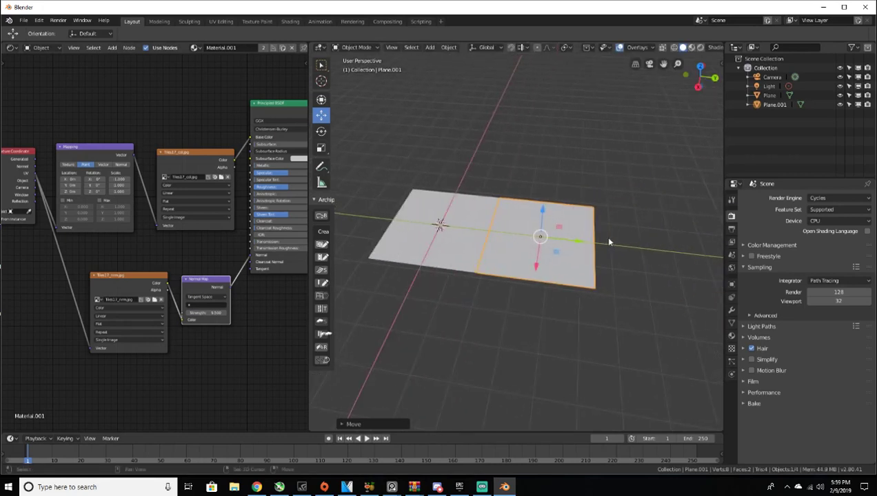
key("shift+d")
right_click(580, 237)
key("g")
key("x")
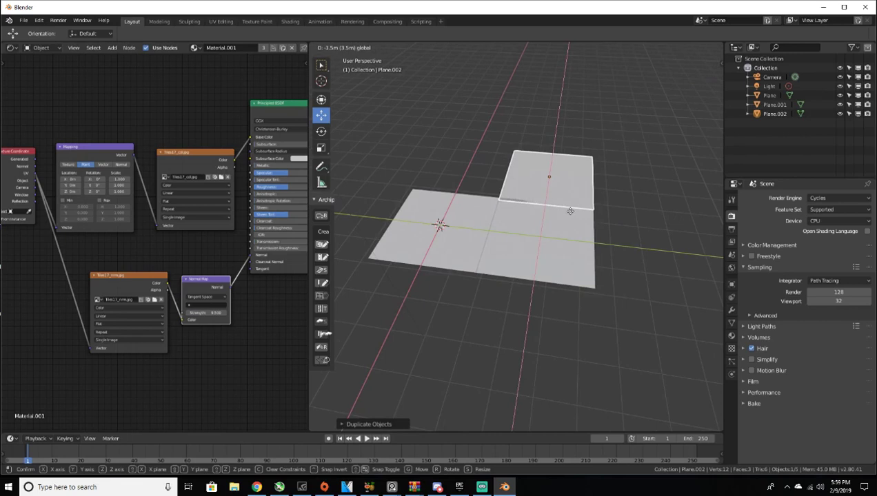
left_click(571, 211)
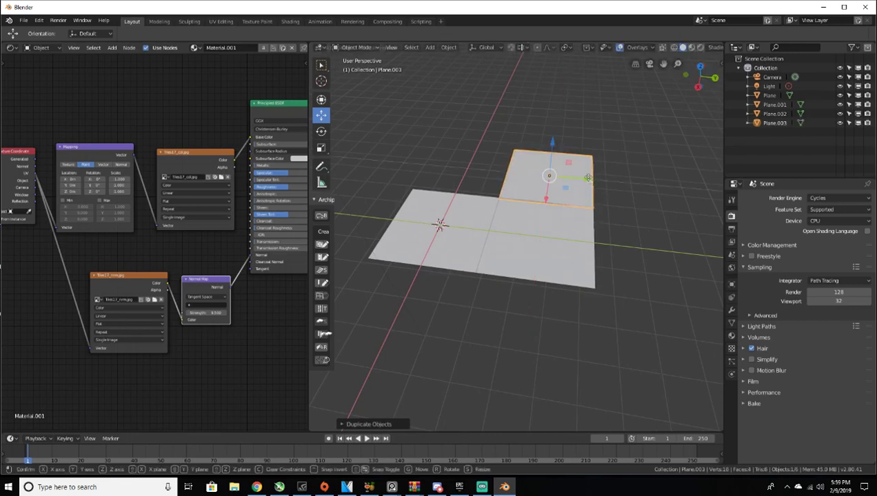
key("g")
left_click(508, 172)
Step: Inspect the tile material across the four planes in Rendered shading and switch back to Solid shading
scroll(509, 229, "up", 4)
middle_click_drag(509, 229, 625, 196)
key("z")
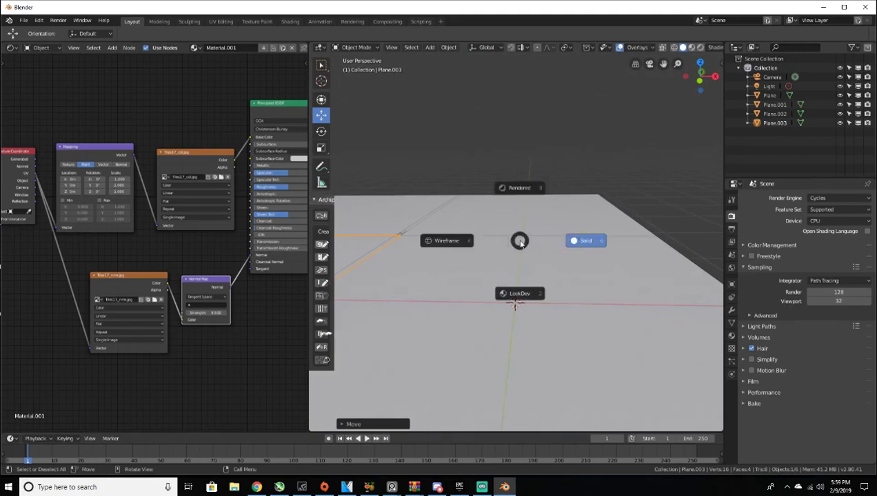
left_click(516, 174)
mouse_move(517, 174)
middle_mouse_down()
mouse_move(488, 196)
mouse_move(473, 248)
middle_mouse_up()
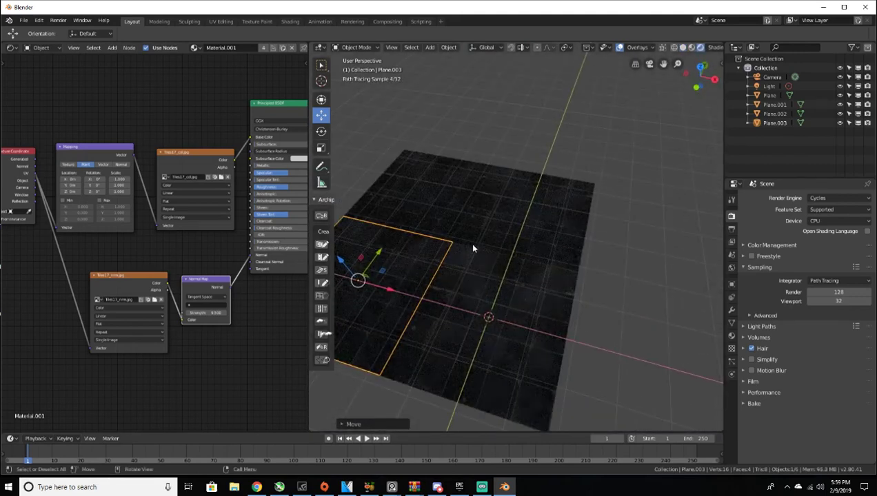
scroll(475, 264, "up", 5)
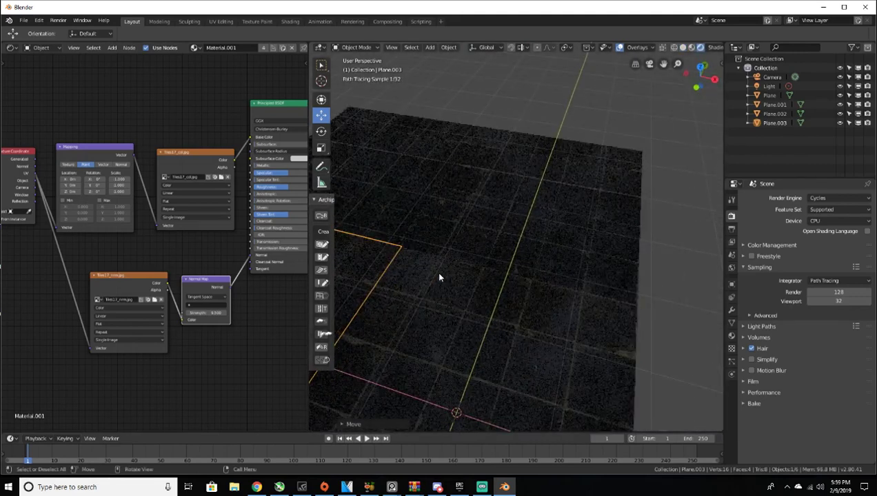
key("z")
left_click(485, 228)
middle_click_drag(485, 228, 470, 198)
key("z")
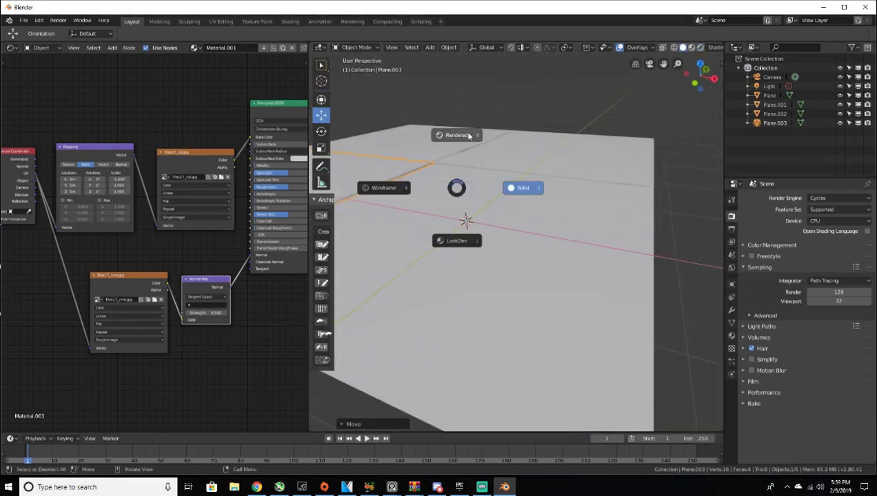
left_click(532, 183)
mouse_move(531, 182)
middle_mouse_down()
mouse_move(521, 186)
mouse_move(495, 160)
middle_mouse_up()
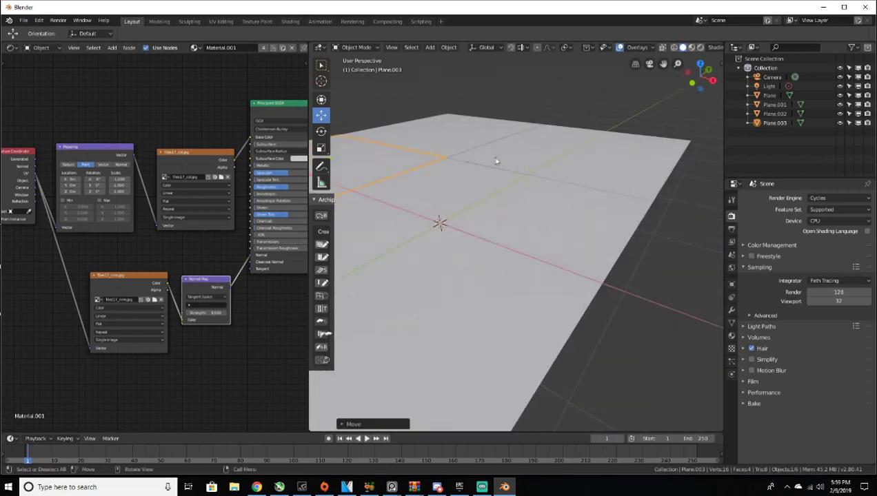
Step: Deselect the planes and add a UV sphere at the 3D cursor
left_click(501, 103)
middle_click_drag(497, 106, 481, 175)
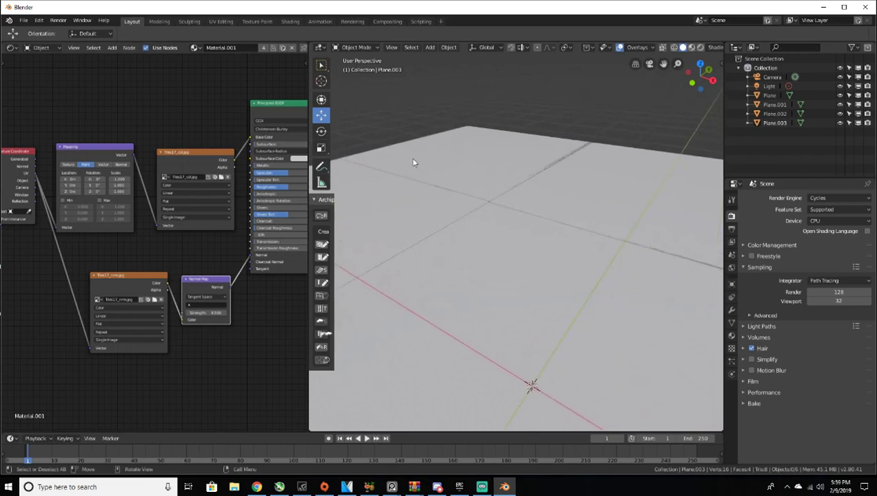
key("shift+a")
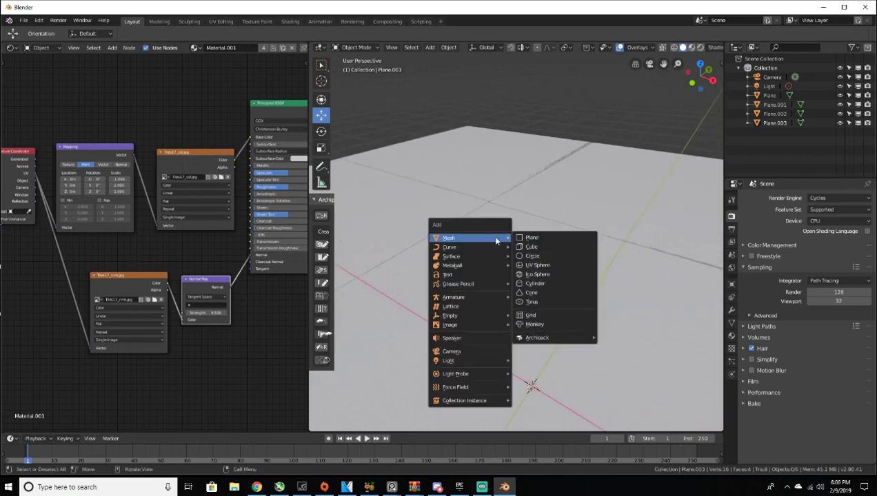
left_click(538, 265)
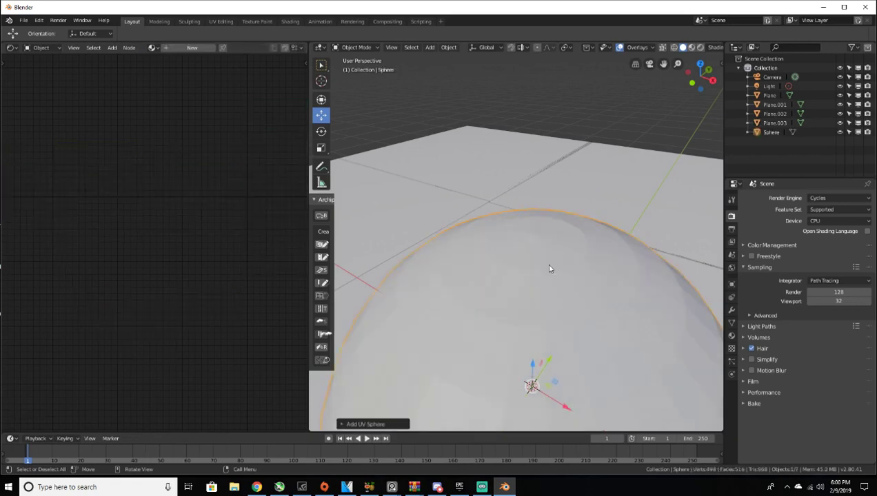
Step: Raise the sphere to rest on the tiled floor and move it along Y towards the floor's middle
scroll(544, 297, "down", 5)
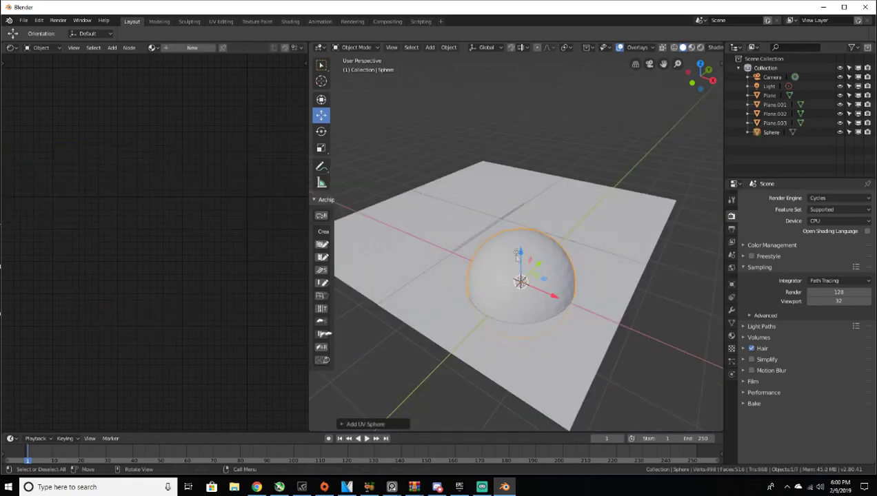
left_click_drag(517, 255, 519, 210)
middle_click_drag(524, 211, 470, 194)
left_click_drag(494, 208, 556, 207)
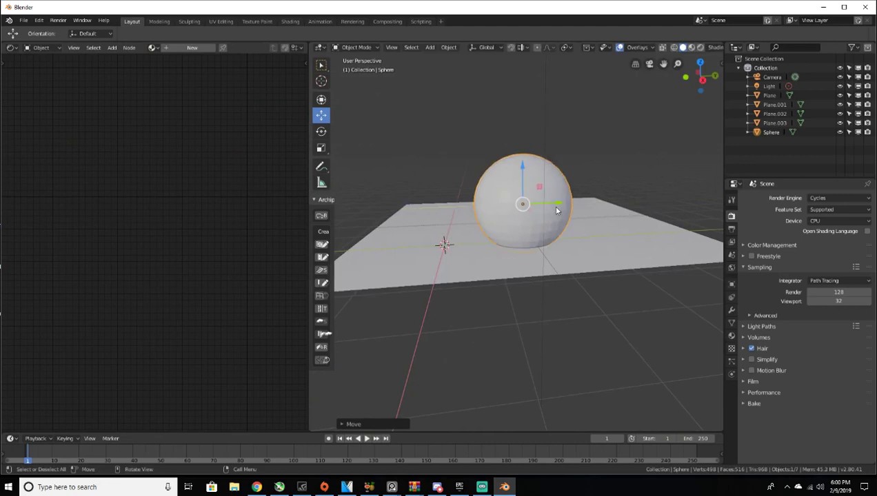
Step: Add a Subdivision Surface modifier to the sphere with View 3, Render 6 and Quality 5
scroll(558, 210, "up", 5)
middle_click_drag(571, 194, 544, 251)
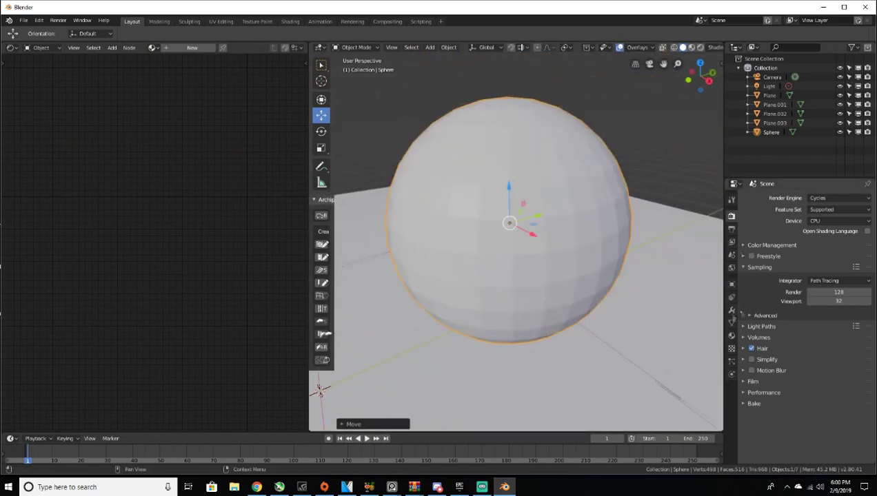
left_click(731, 311)
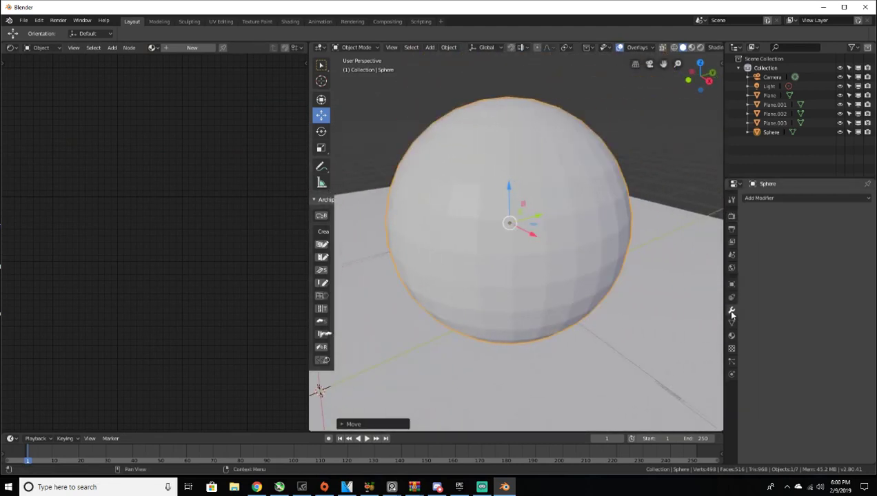
left_click(796, 200)
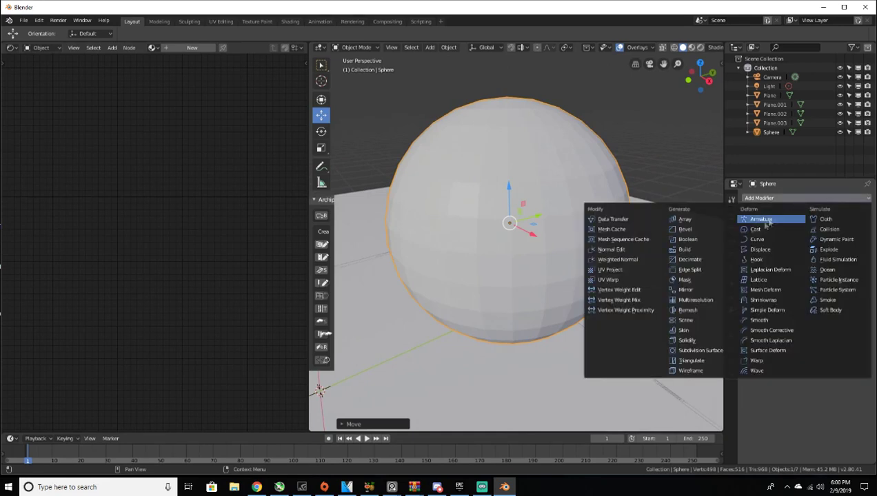
left_click(716, 350)
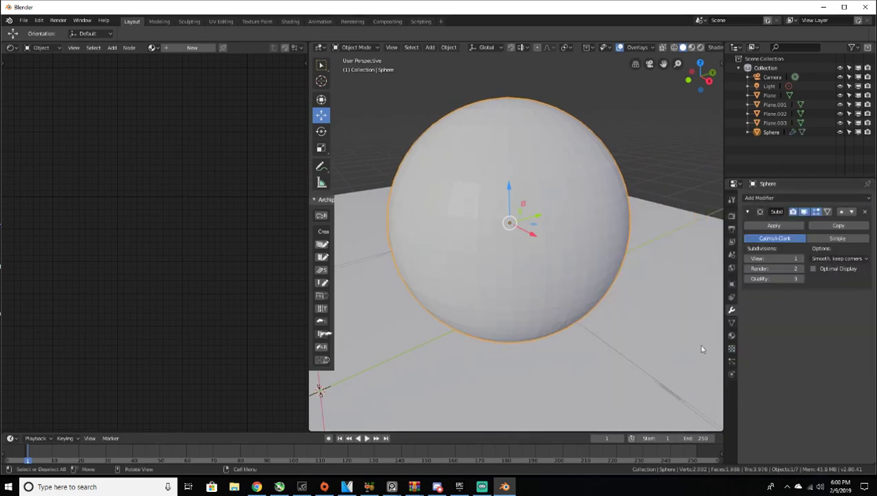
left_click(800, 280)
left_click(801, 259)
left_click(801, 259)
left_click(801, 259)
left_click(749, 260)
Step: Shade the sphere smooth and set its Subdivision Surface View level to 1
middle_click_drag(597, 235, 582, 221)
scroll(583, 248, "down", 3)
scroll(582, 246, "up", 5)
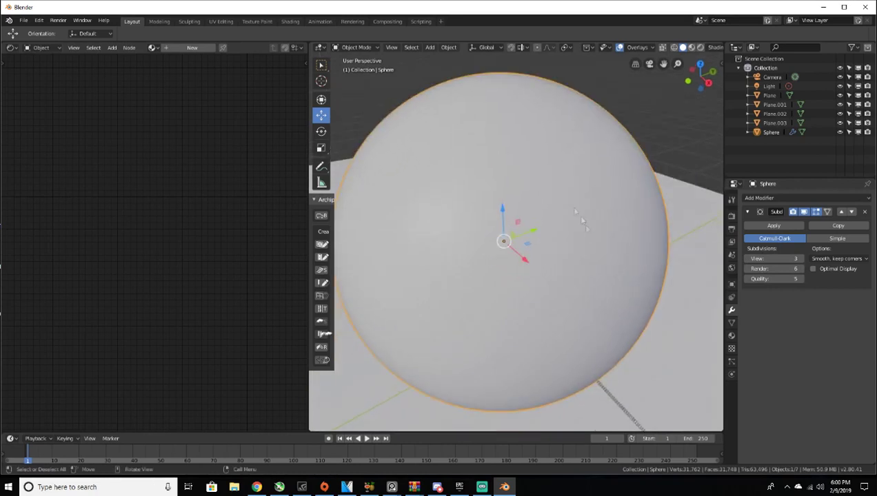
left_click(448, 47)
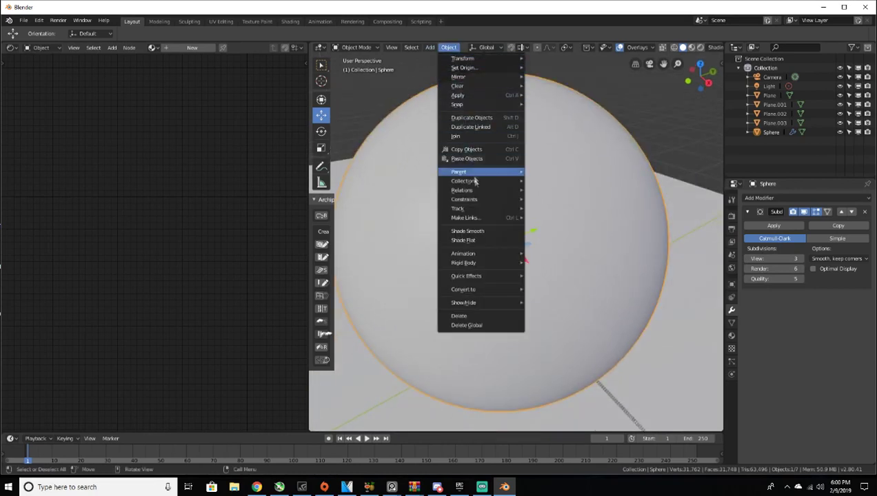
left_click(486, 232)
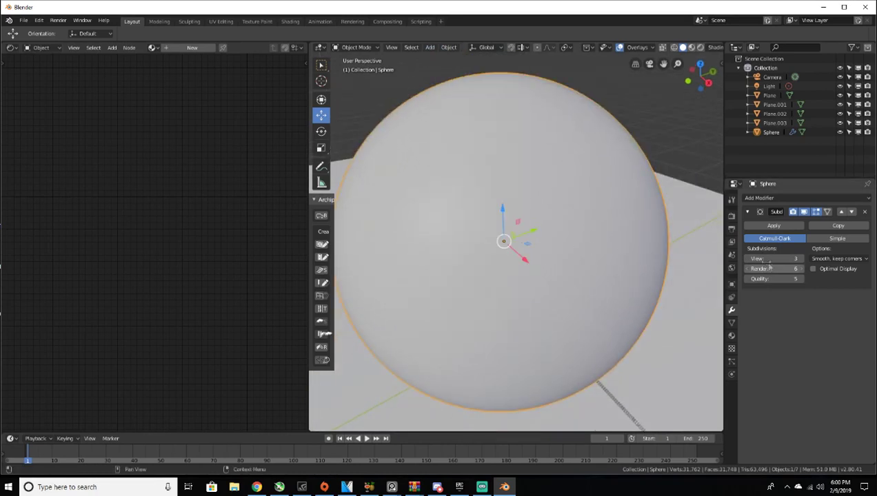
left_click(746, 259)
left_click(746, 260)
Step: Scale the sphere down uniformly to about 0.18 of its size
middle_click_drag(710, 248, 618, 217)
scroll(610, 224, "down", 4)
scroll(603, 229, "up", 2)
key("s")
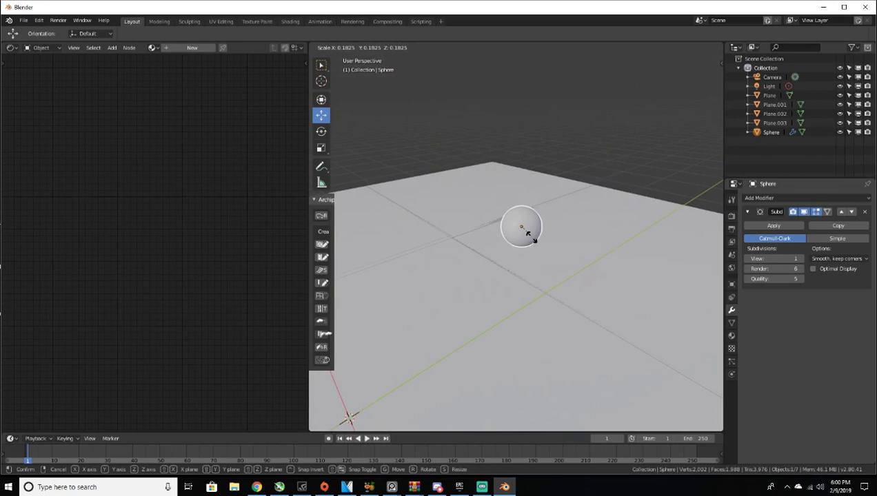
left_click(529, 235)
Step: Lower the scaled sphere along the Z axis to bring it close to the tiled floor
middle_click_drag(532, 239, 532, 207)
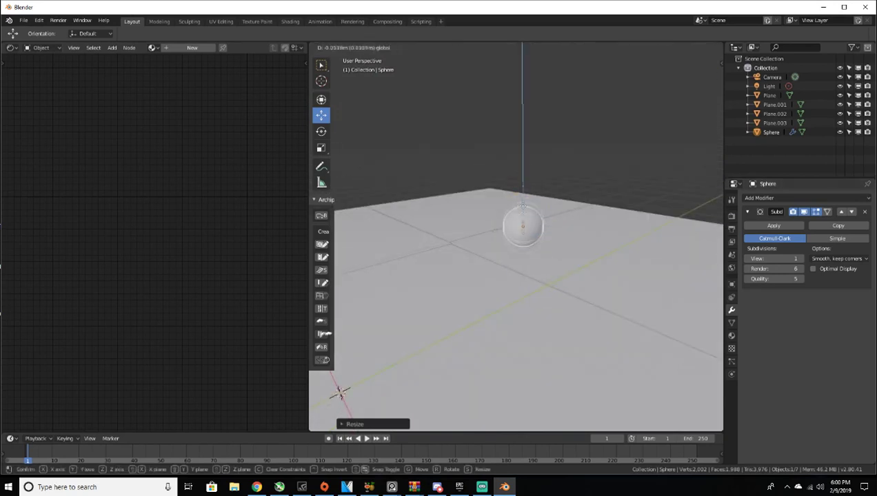
key("g")
key("z")
left_click(522, 281)
Step: Raise the sphere slightly above the tiled floor in Rendered shading and return the viewport to Solid shading
mouse_move(521, 281)
middle_mouse_down()
mouse_move(540, 212)
mouse_move(558, 208)
middle_mouse_up()
key("z")
left_click(550, 159)
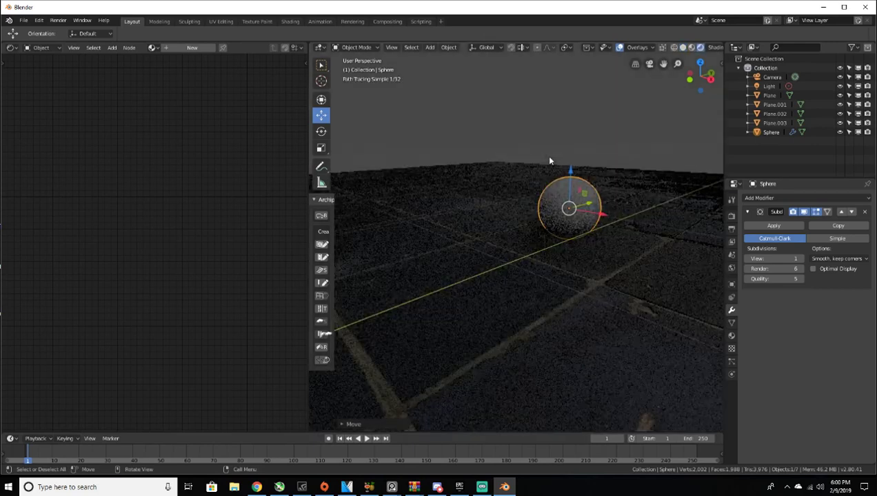
left_click_drag(569, 170, 575, 165)
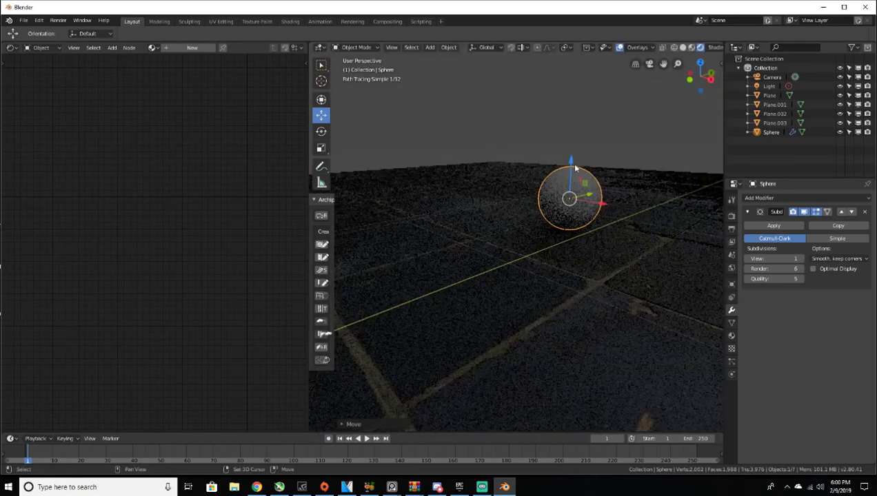
middle_click_drag(575, 167, 576, 177)
left_click_drag(580, 208, 613, 233)
key("z")
left_click(655, 241)
middle_click_drag(655, 241, 594, 283)
middle_click_drag(537, 239, 562, 197)
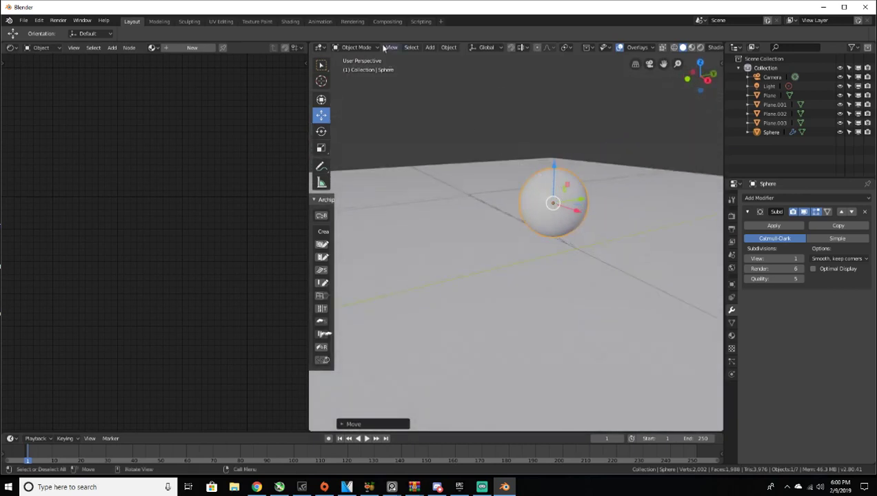
middle_click_drag(565, 159, 540, 158)
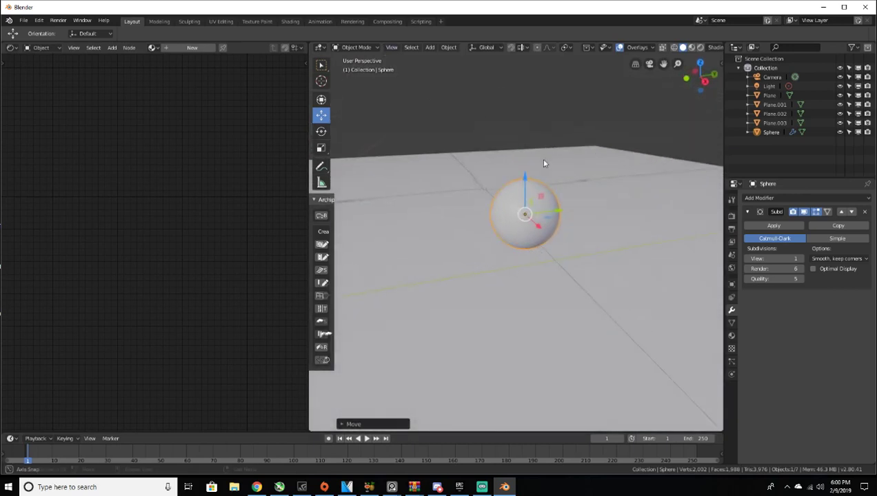
Step: Switch to File Explorer, look through the Textures folder for the sphere's image 1, and minimise the window
mouse_move(255, 485)
left_click(235, 488)
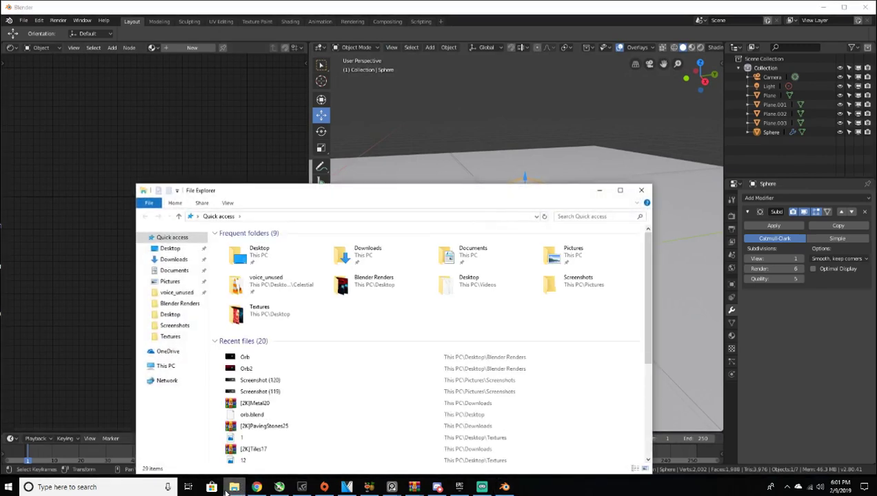
double_click(255, 312)
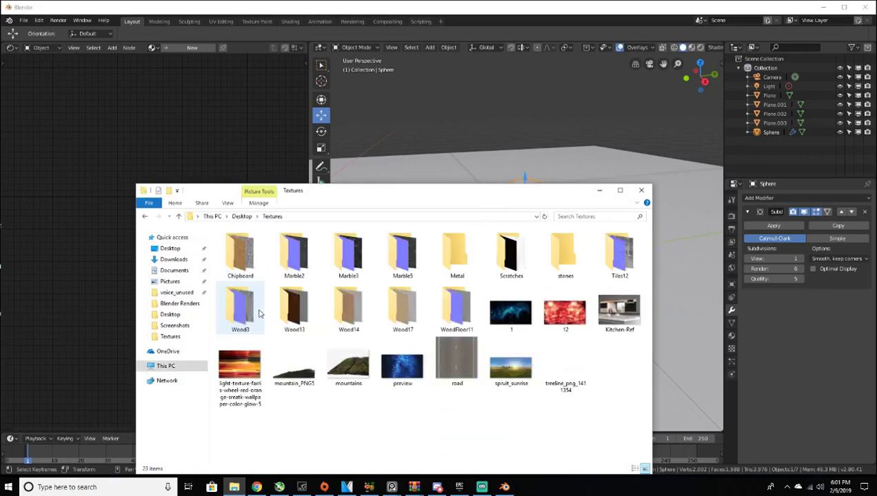
left_click(402, 366)
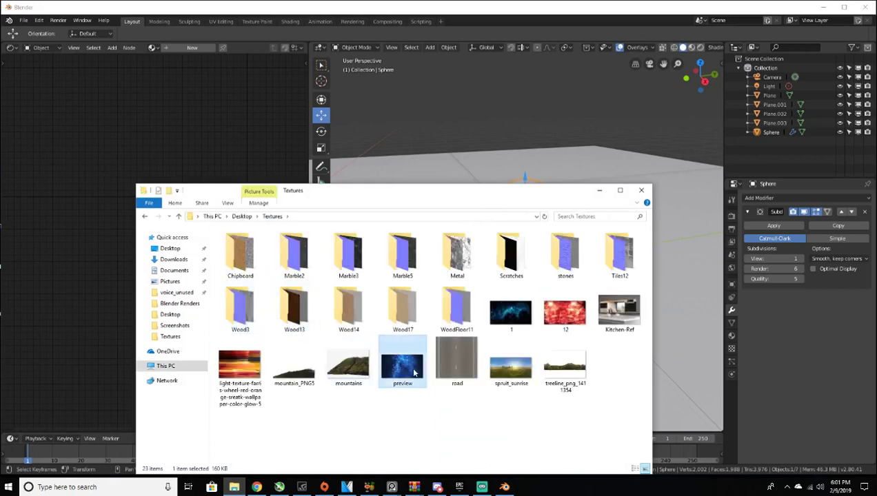
left_click(515, 314)
left_click(599, 191)
Step: Apply the sphere's Subdivision Surface modifier
mouse_move(516, 248)
middle_mouse_down()
mouse_move(554, 249)
mouse_move(520, 256)
middle_mouse_up()
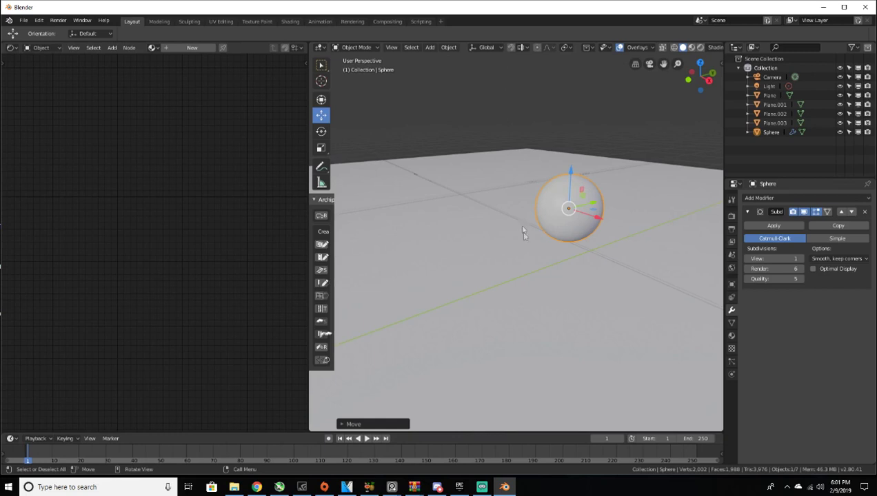
left_click(773, 226)
mouse_move(608, 223)
middle_mouse_down()
mouse_move(594, 221)
mouse_move(610, 220)
middle_mouse_up()
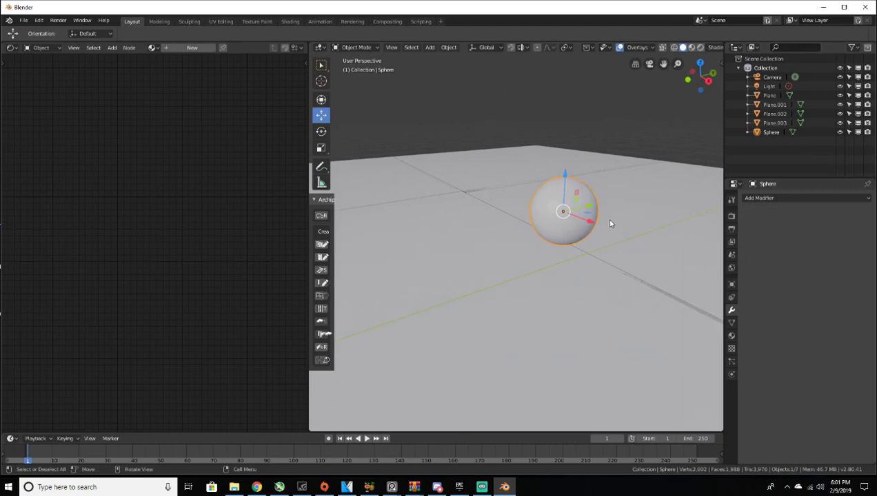
Step: Create a new material for the sphere and bring its nodes into view in the shader editor
middle_click_drag(601, 227, 608, 207)
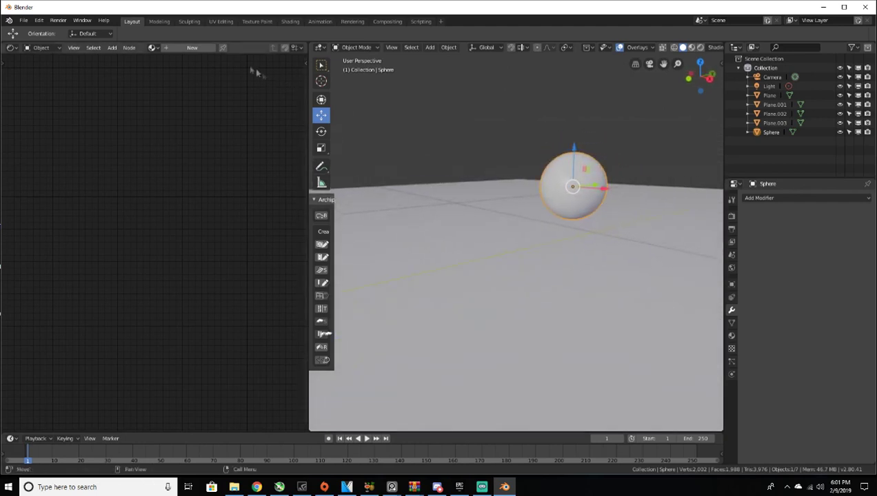
left_click(188, 48)
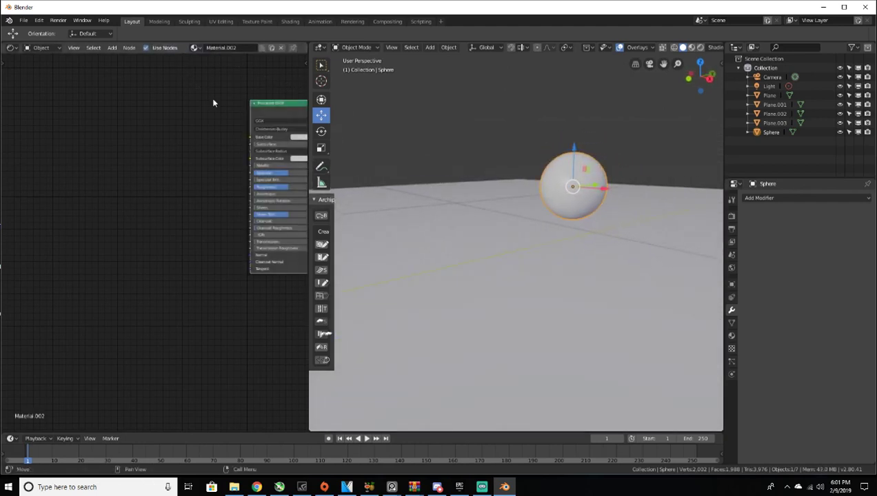
middle_click_drag(213, 103, 97, 134)
scroll(180, 140, "up", 2)
scroll(181, 140, "down", 2)
middle_click_drag(181, 140, 155, 163)
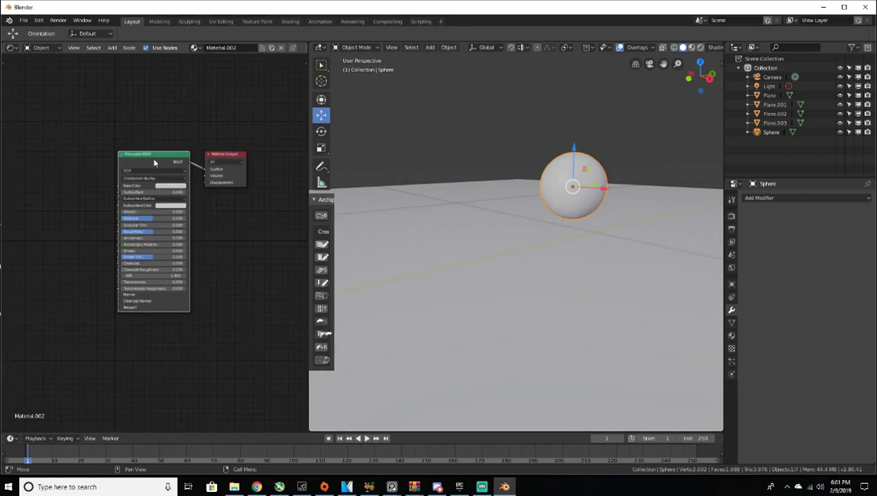
Step: Replace the Principled BSDF with an Emission node and connect it to the Material Output's Surface input
key("x")
key("shift+a")
left_click(152, 161)
type("emission")
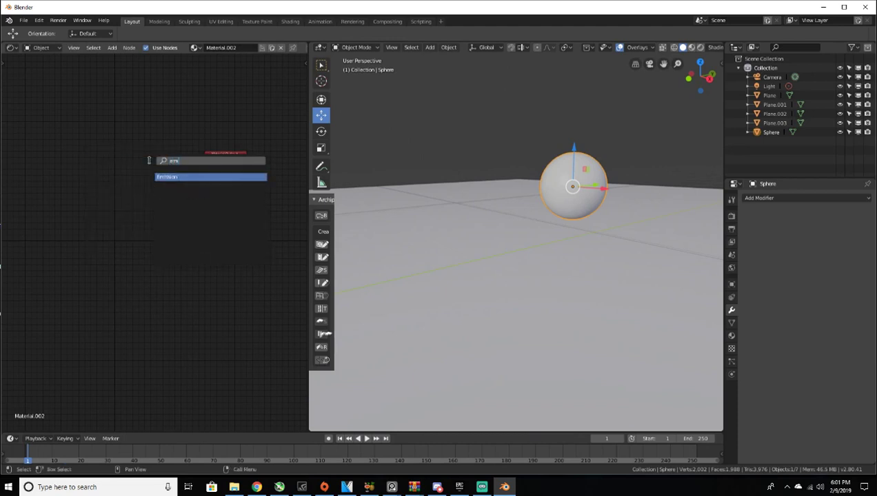
key("Return")
left_click(124, 155)
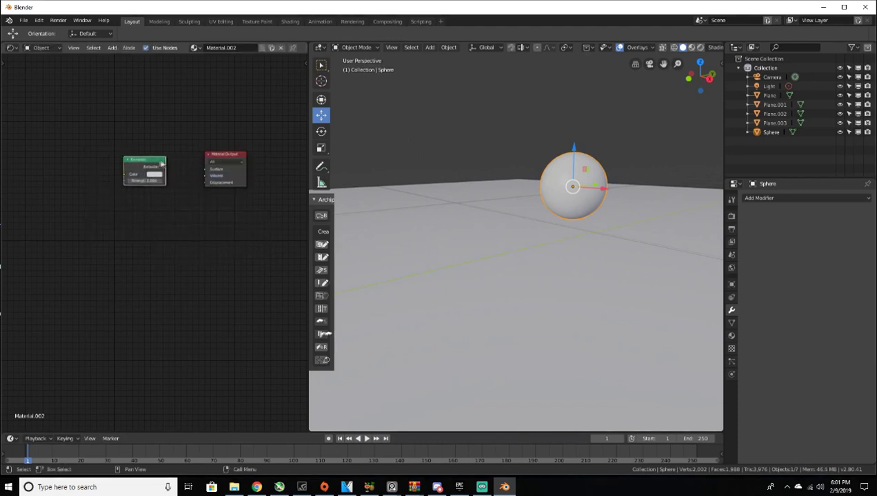
left_click_drag(167, 167, 206, 174)
Step: Add linked Texture Coordinate, Mapping and Image Texture nodes to the Emission color and space them apart
middle_click_drag(176, 186, 201, 180)
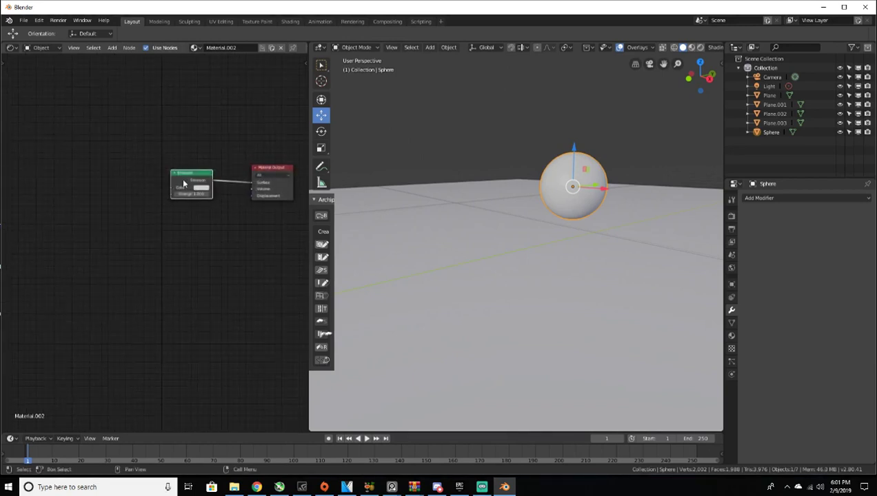
key("ctrl+t")
middle_click_drag(184, 184, 271, 183)
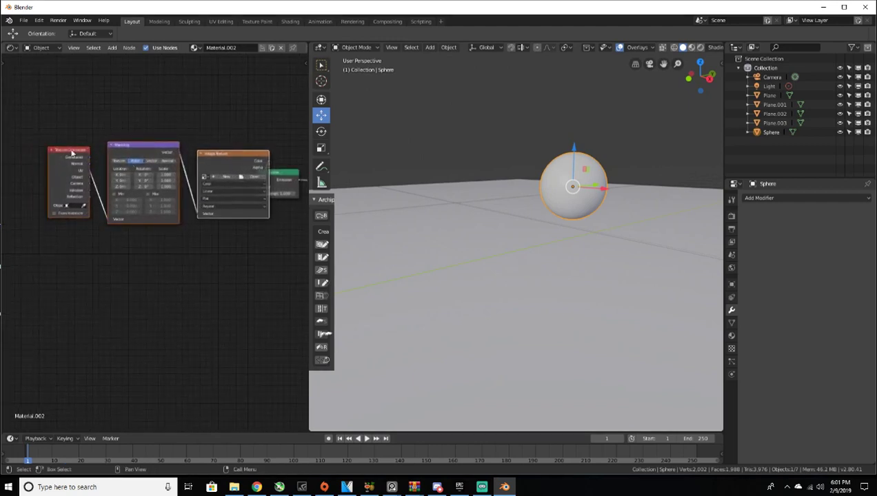
left_click_drag(71, 151, 33, 151)
left_click_drag(144, 146, 118, 146)
left_click_drag(228, 155, 191, 158)
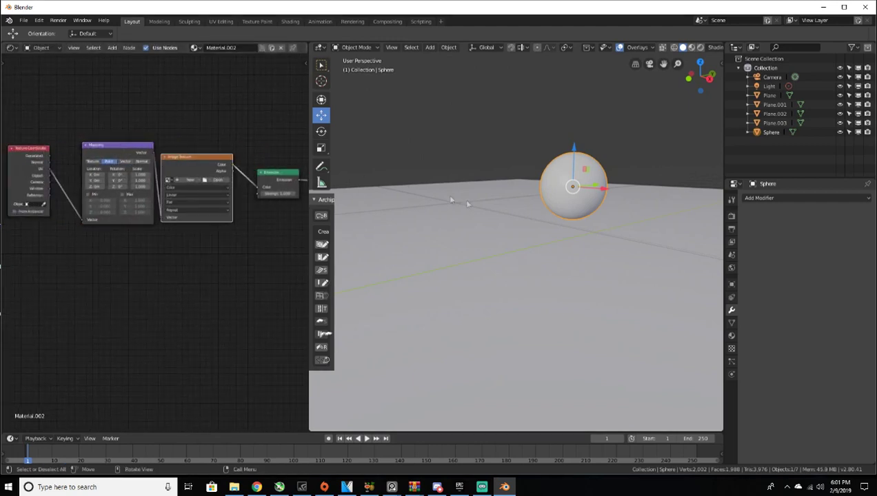
Step: UV-unwrap the sphere's mesh in Edit Mode and return to Object Mode
key("Tab")
key("u")
left_click(583, 170)
key("Tab")
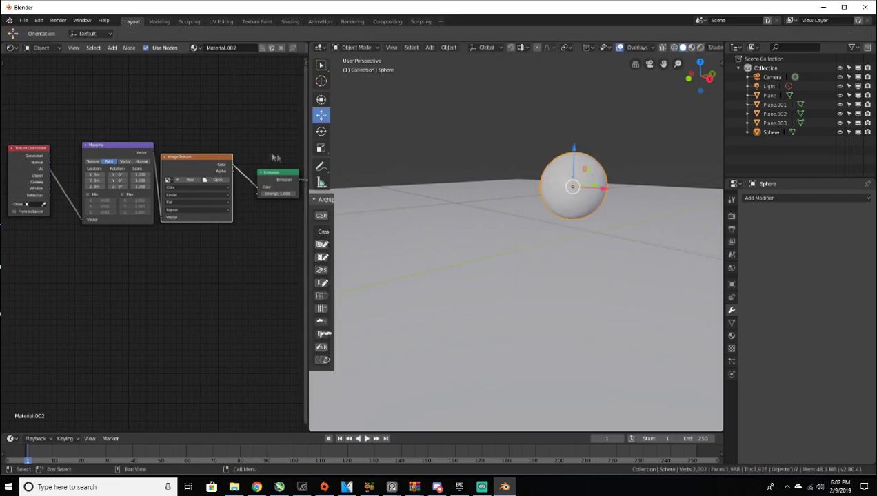
Step: Load 1.jpg from the Textures folder into the Image Texture node
scroll(286, 160, "up", 3)
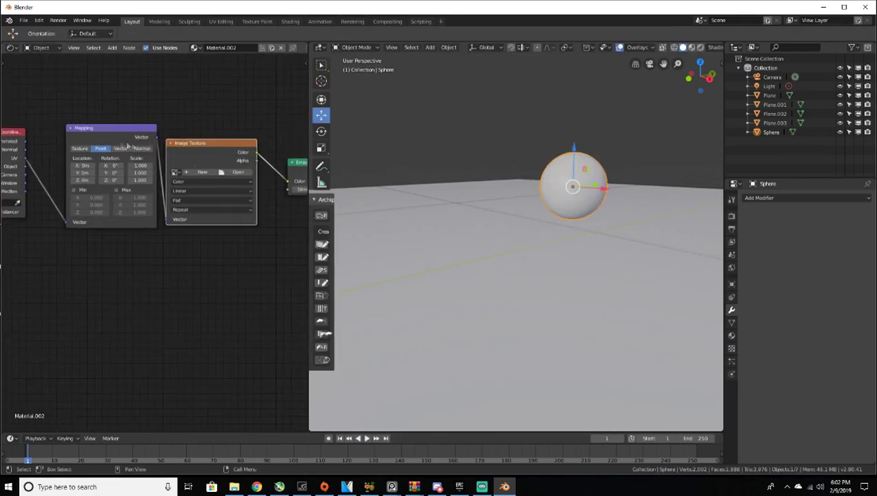
left_click(238, 171)
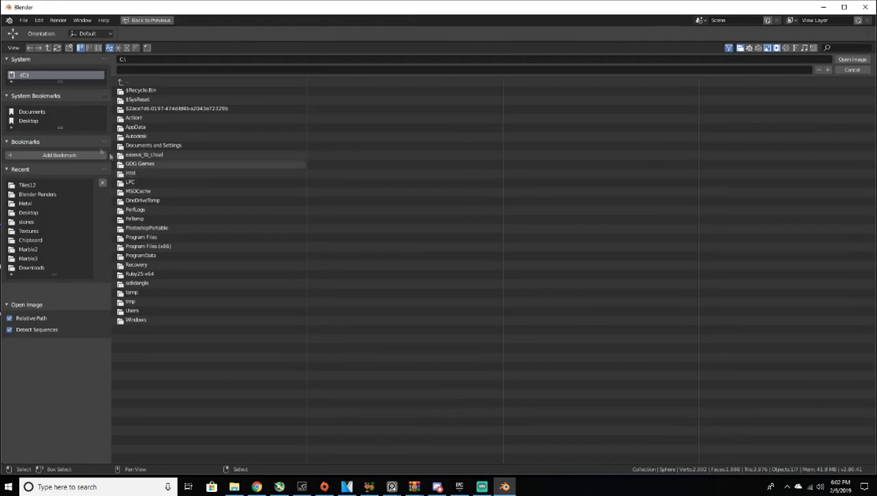
left_click(31, 231)
left_click(148, 210)
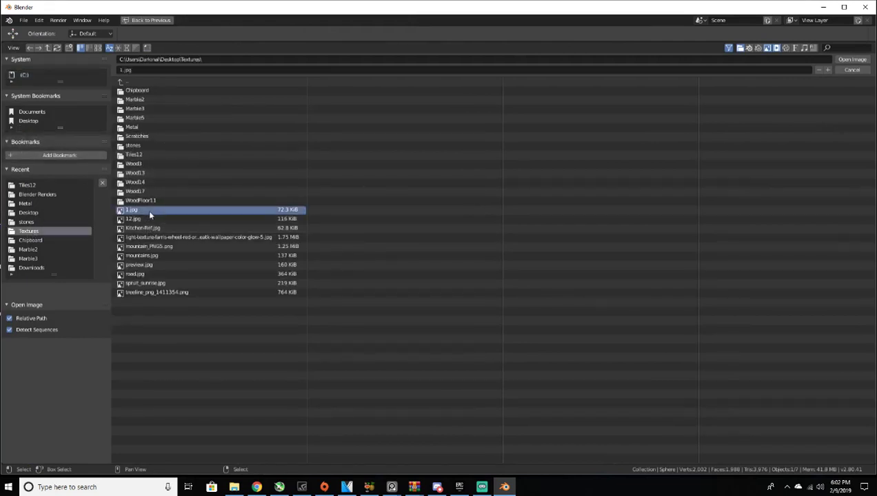
left_click(852, 59)
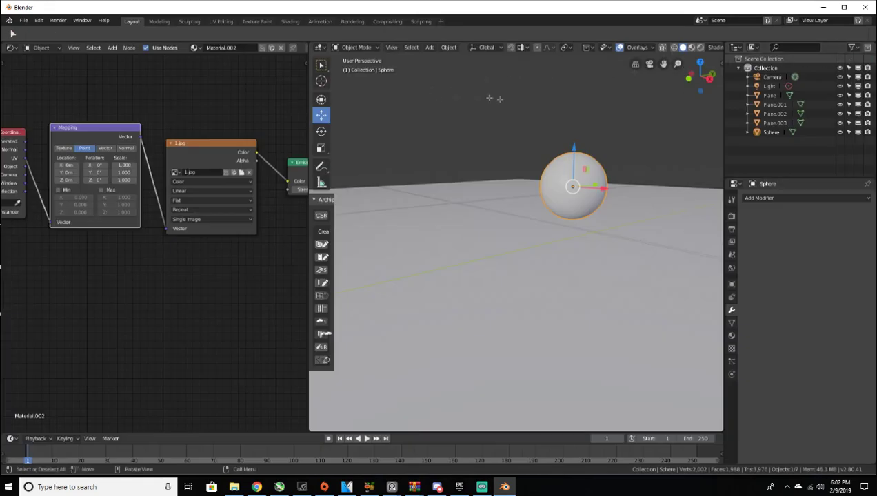
Step: Switch the viewport to Rendered shading and inspect the emissive image texture on the sphere up close
key("z")
left_click(558, 99)
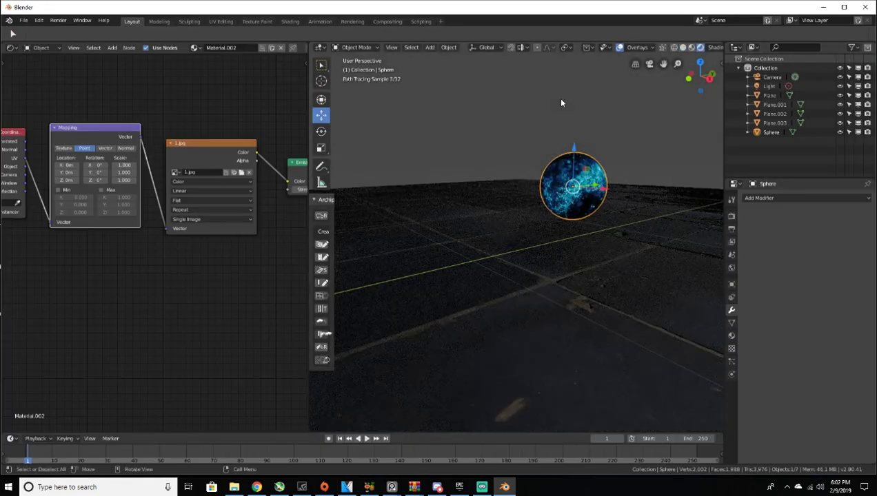
scroll(557, 100, "up", 3)
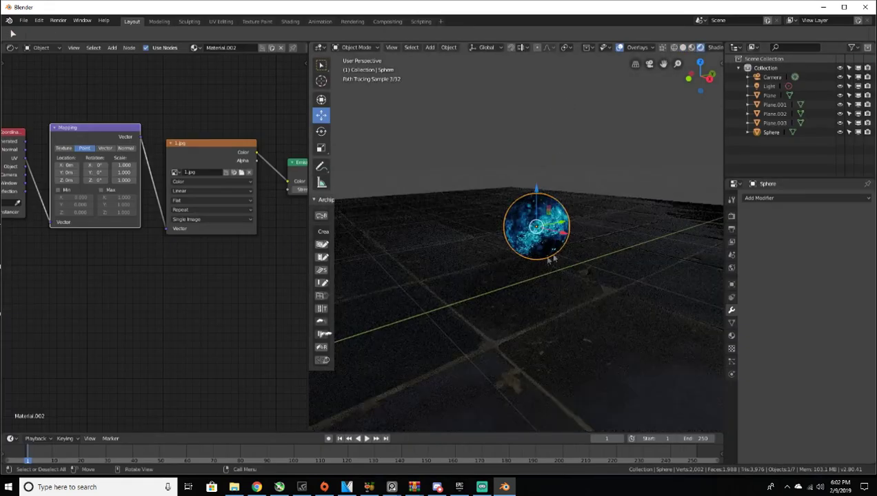
scroll(552, 255, "up", 5)
scroll(556, 190, "down", 6)
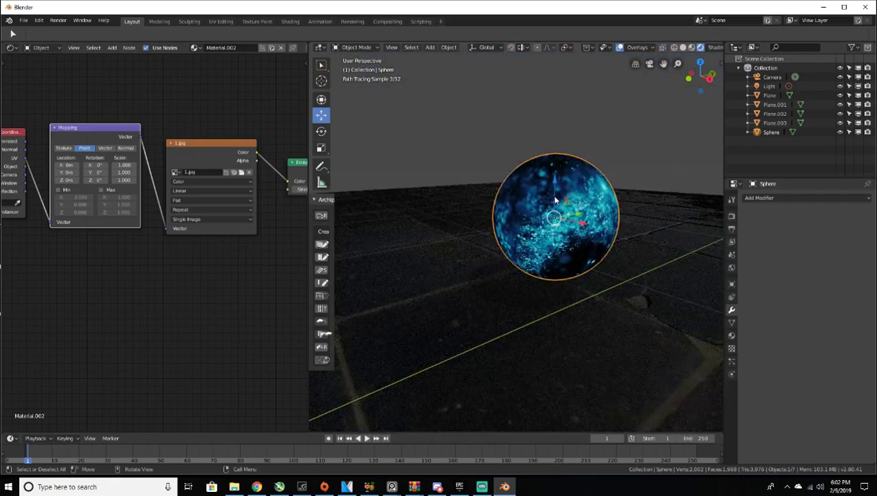
scroll(551, 195, "down", 1)
middle_click_drag(555, 198, 583, 170, "shift")
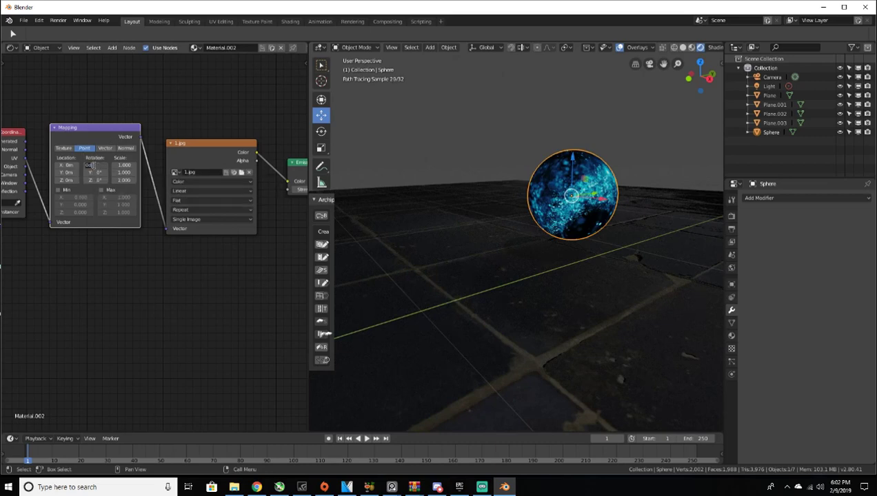
Step: Set the Mapping node's rotation to about X -2.9°, Y 31.9° and Z -12.6° to reorient the sphere's texture
middle_click_drag(522, 253, 535, 255)
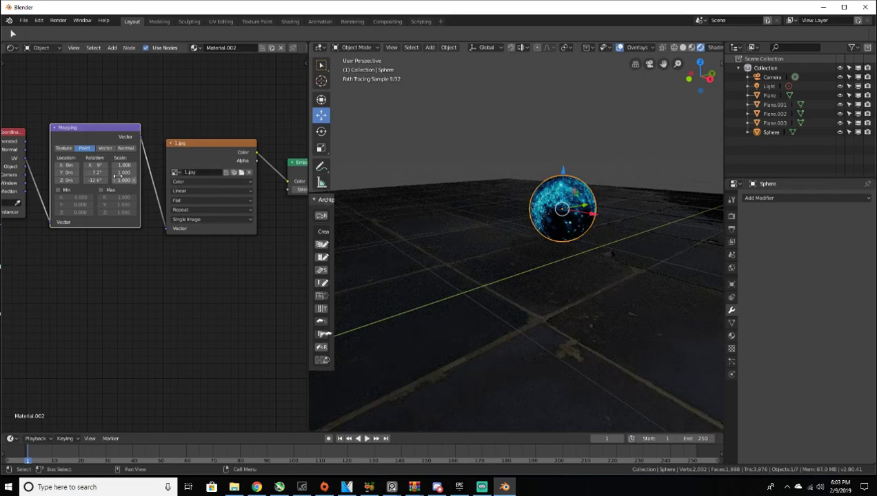
scroll(610, 165, "up", 3)
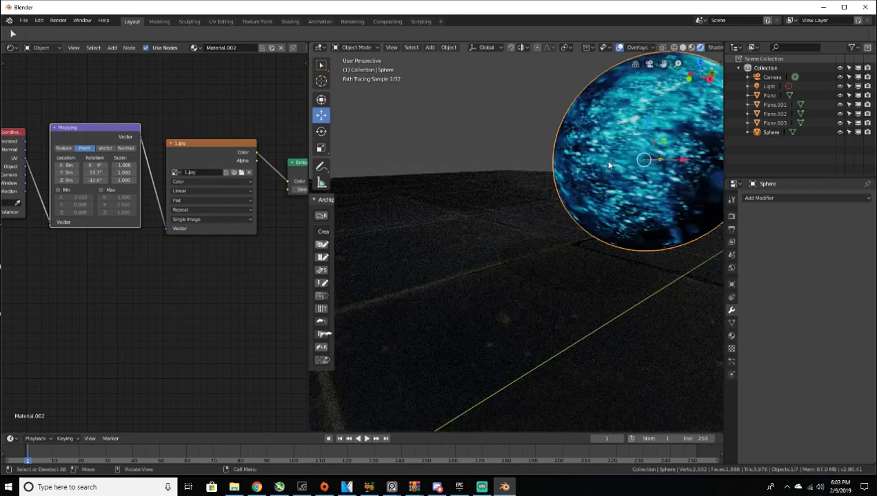
scroll(610, 166, "down", 3)
left_click_drag(96, 166, 72, 173)
scroll(498, 234, "down", 2)
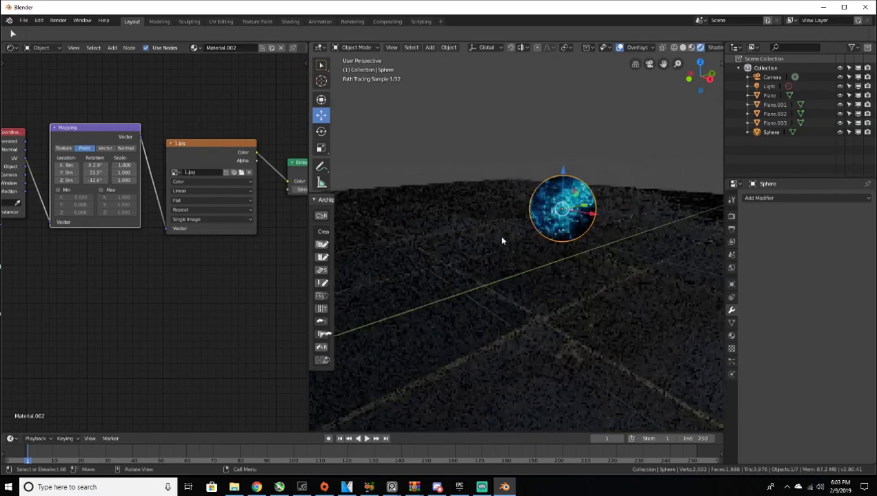
scroll(597, 248, "down", 2)
scroll(595, 242, "down", 4)
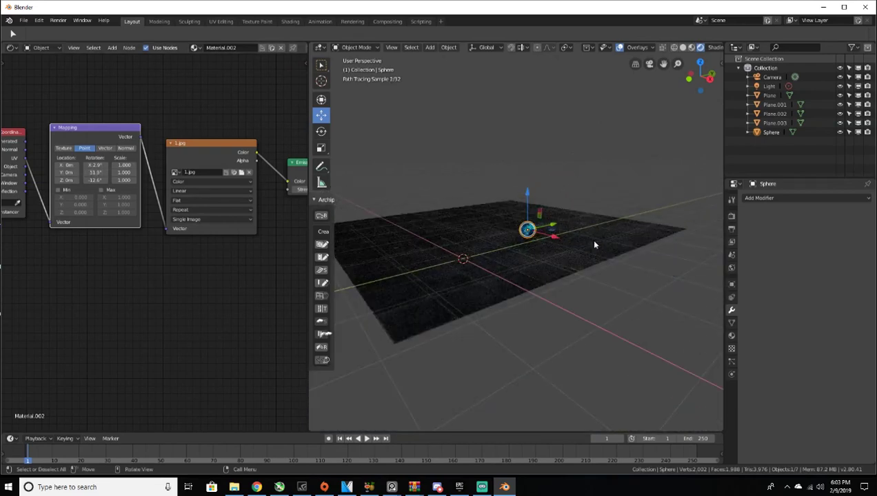
Step: Lower the sphere slightly along the Z axis toward the tiled floor
mouse_move(483, 229)
middle_mouse_down()
mouse_move(490, 234)
mouse_move(470, 229)
middle_mouse_up()
scroll(491, 233, "up", 4)
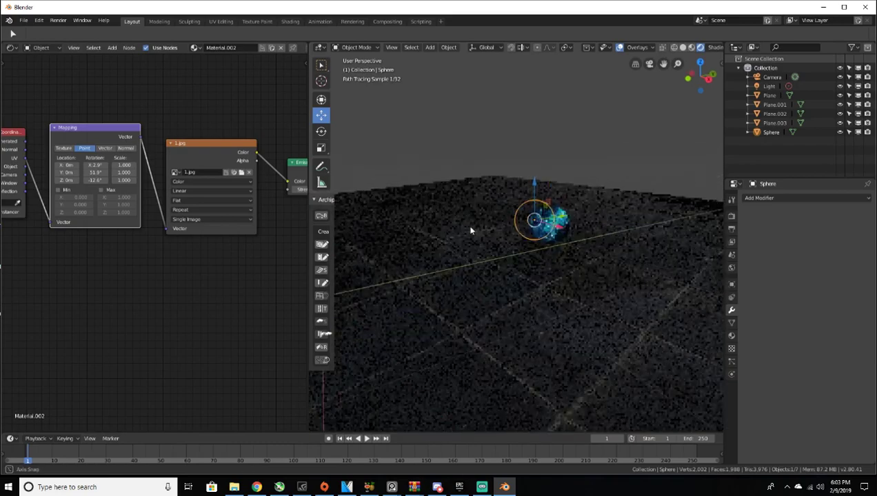
left_click_drag(532, 195, 532, 201)
Step: Switch the viewport to Solid shading and delete the scene's Light object
key("z")
left_click(569, 231)
scroll(572, 231, "down", 4)
middle_click_drag(506, 231, 500, 254)
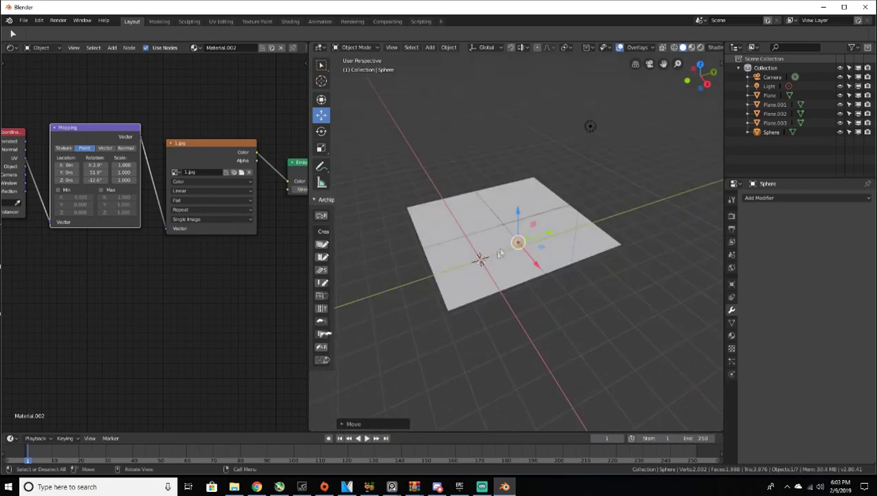
left_click(591, 128)
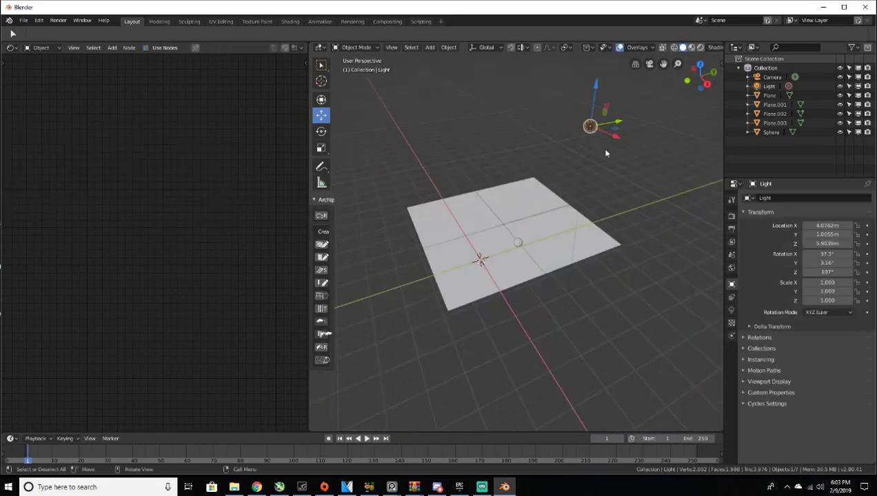
key("Delete")
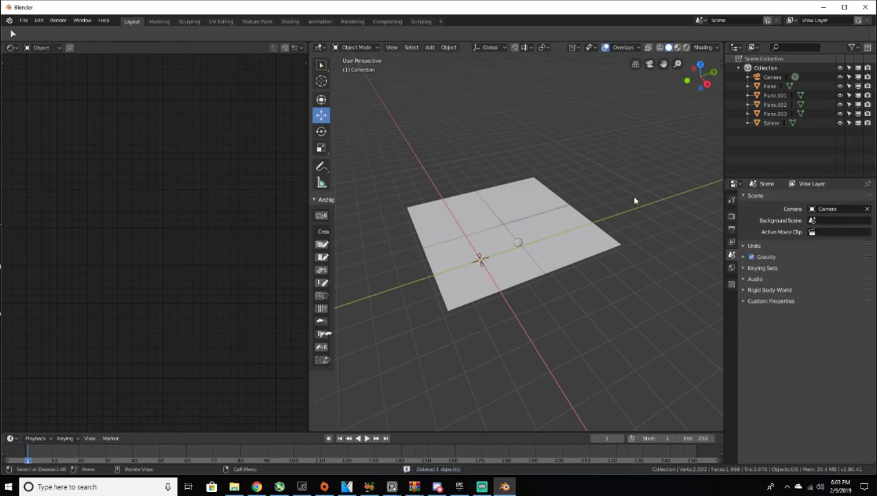
Step: Set the World background color to black
left_click(732, 242)
left_click(732, 228)
left_click(731, 268)
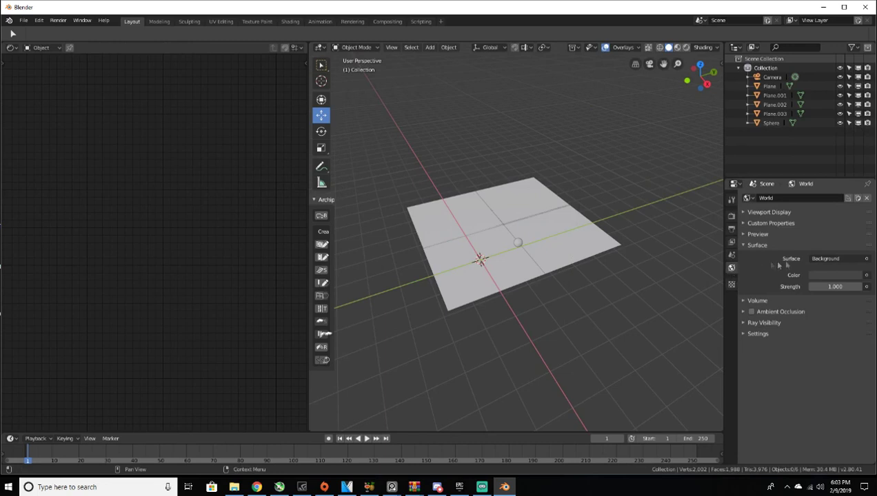
left_click(857, 278)
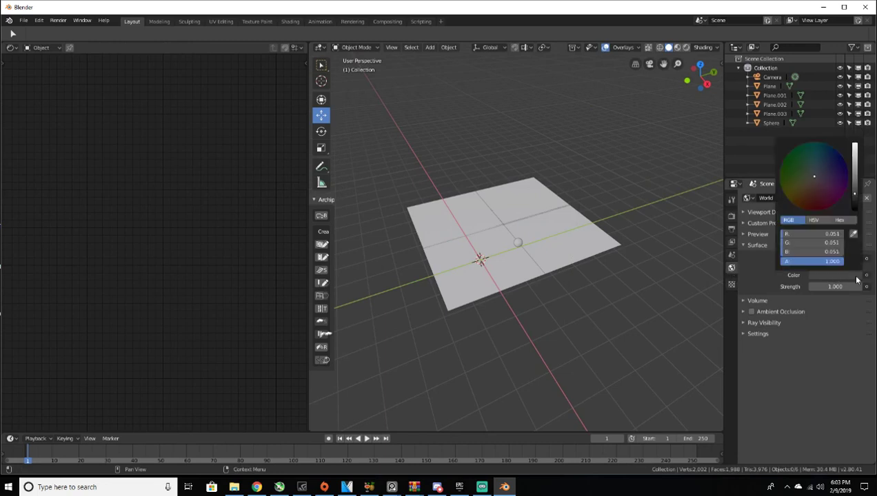
left_click(856, 210)
Step: Switch the viewport to Rendered shading with the sphere and floor framed closely
scroll(586, 275, "up", 8)
middle_click_drag(581, 289, 586, 267)
scroll(589, 270, "down", 4)
key("z")
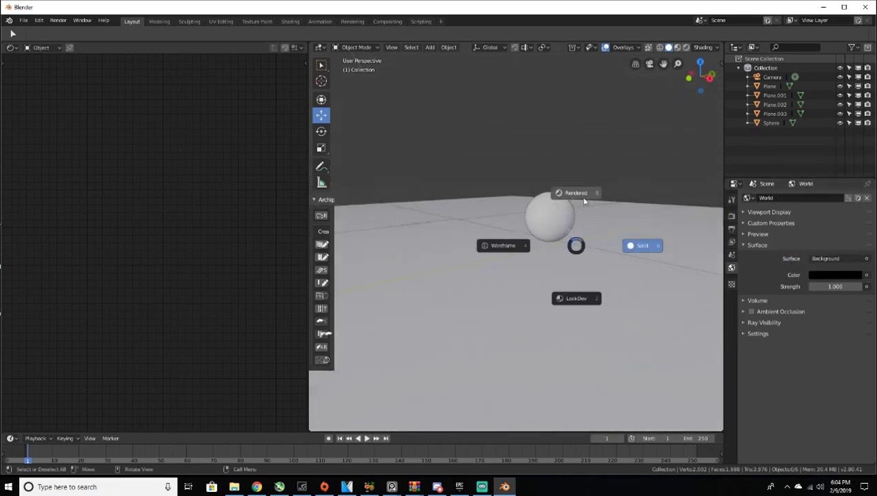
left_click(584, 202)
scroll(580, 201, "up", 1)
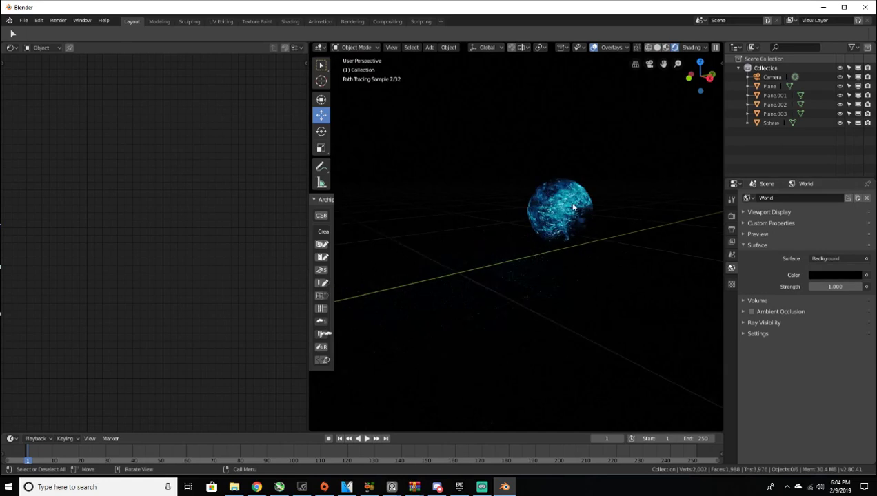
Step: Set the emission strength of the sphere's material to 6
left_click(573, 208)
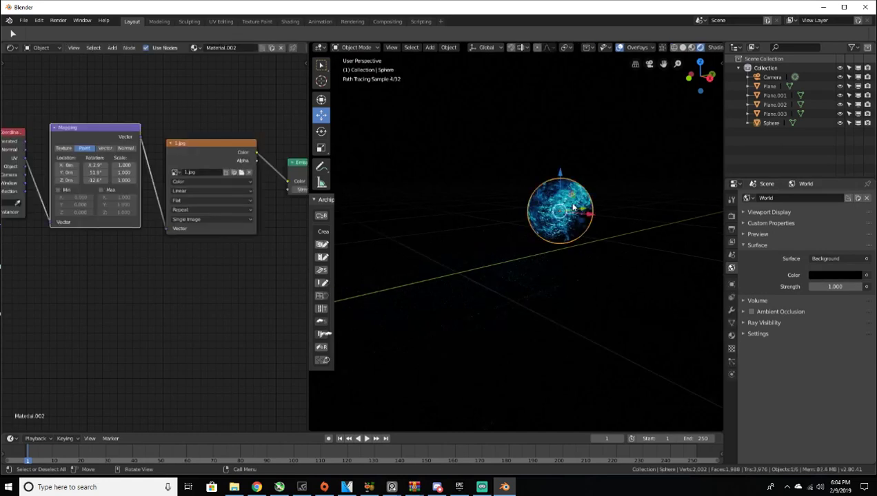
left_click(733, 336)
left_click(830, 305)
key("Return")
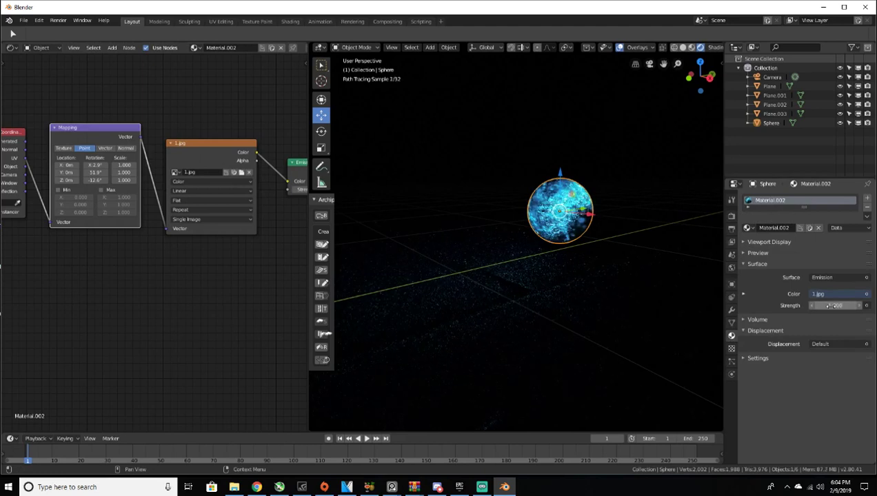
scroll(601, 235, "up", 2)
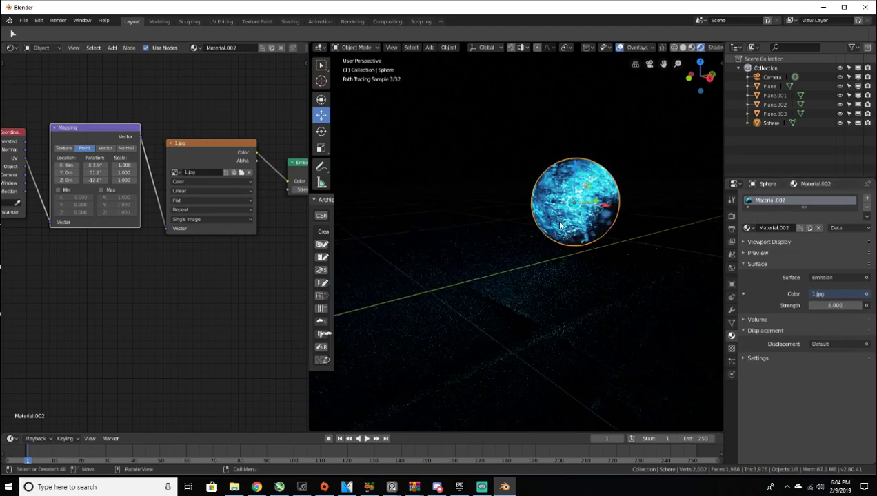
Step: Try rotating the sphere freely with the Rotate tool to reorient its texture
left_click(321, 131)
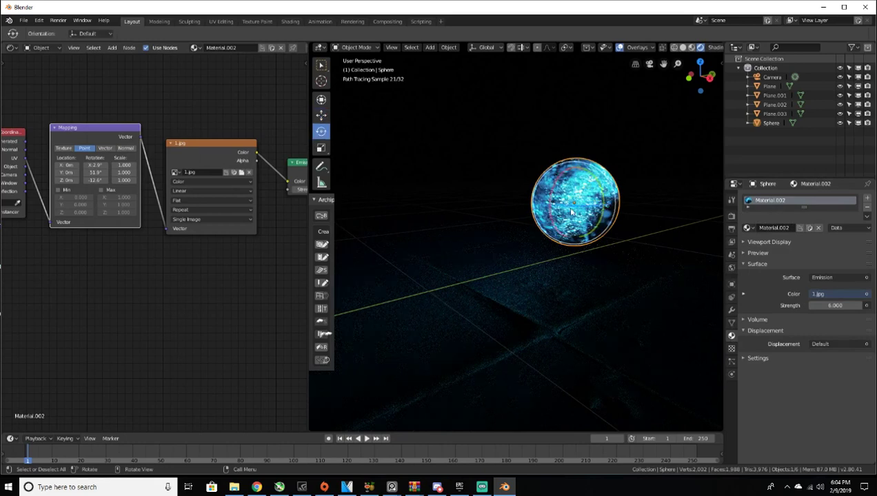
left_click_drag(573, 208, 606, 204)
left_click_drag(577, 42, 578, 42)
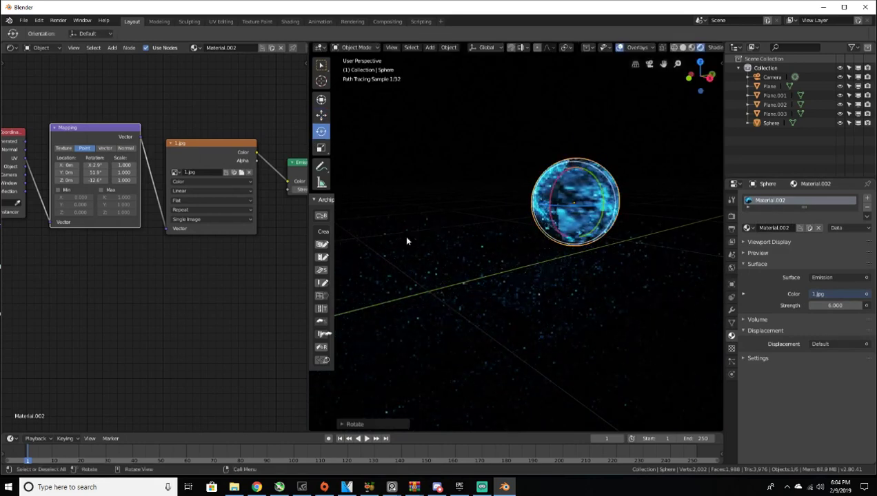
Step: Try Sphere projection on the 1.jpg texture with Generated coordinates feeding the Mapping node, and rotate the sphere
left_click(209, 200)
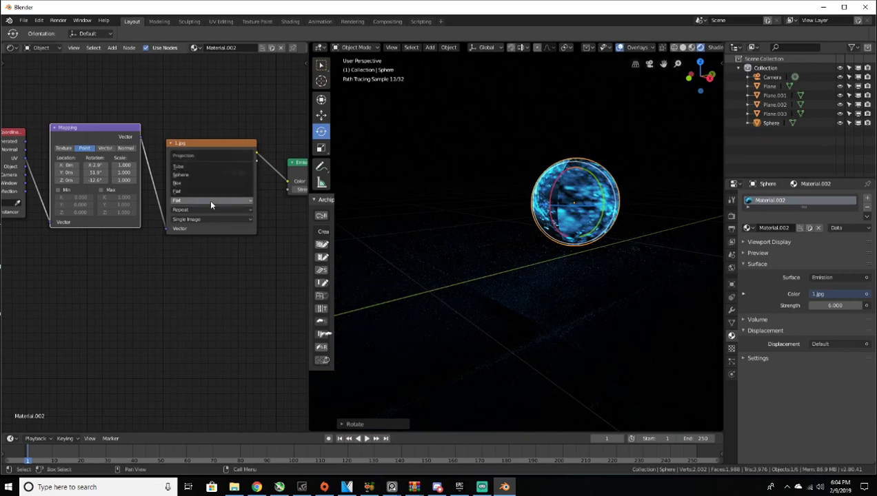
left_click(210, 175)
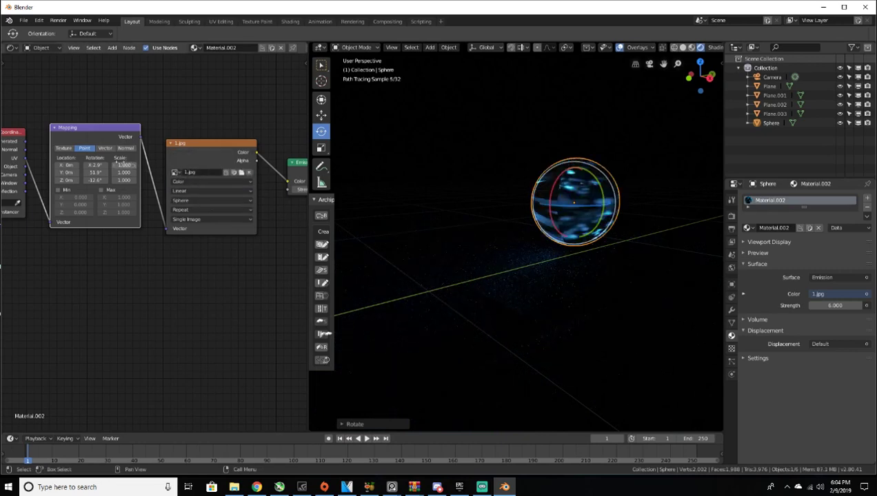
left_click(193, 190)
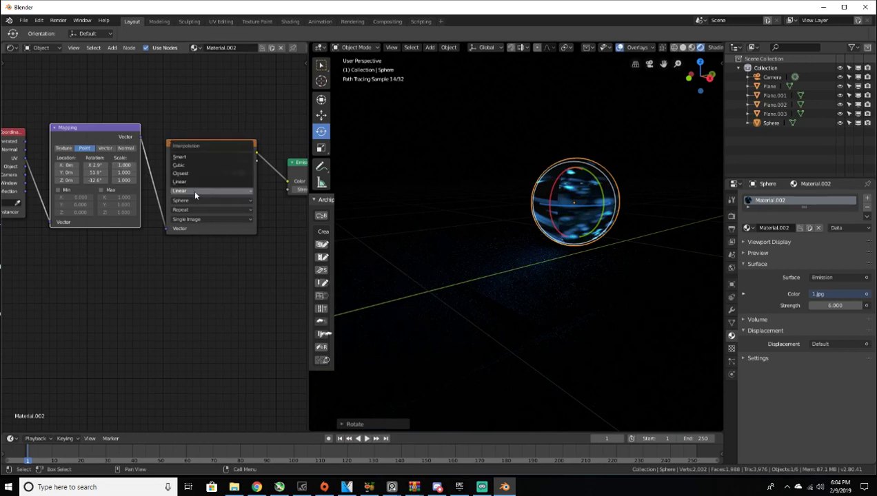
left_click(193, 190)
left_click(195, 195)
left_click(195, 195)
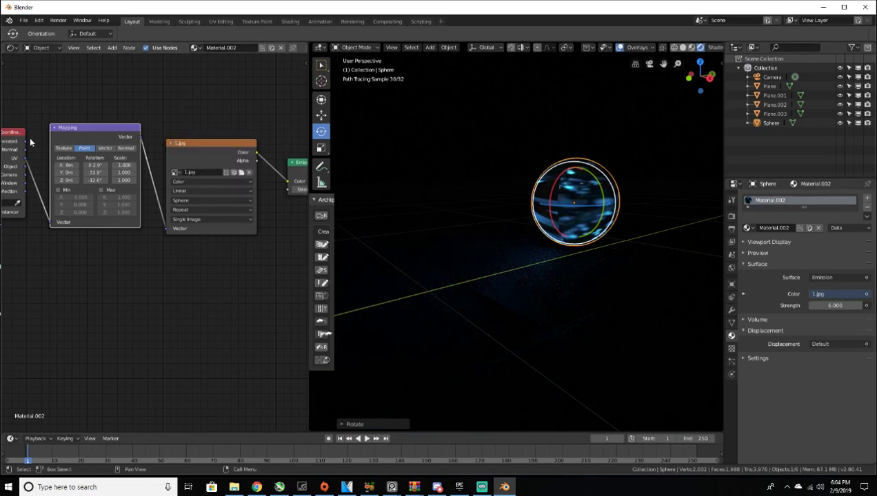
left_click_drag(27, 145, 51, 225)
left_click_drag(576, 205, 476, 205)
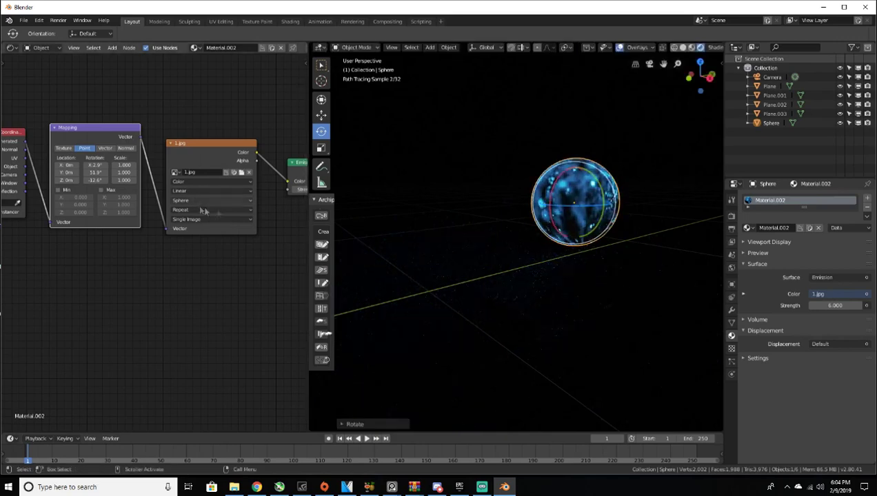
Step: Undo the recent sphere rotations and texture mapping changes, back to Flat projection
key("ctrl+z")
key("ctrl+z")
key("ctrl+z")
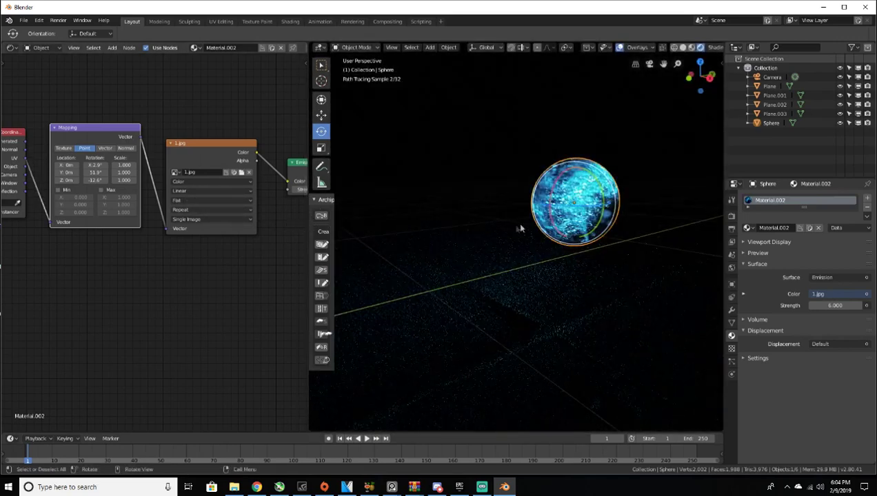
Step: Try a scale of 3 on X, Y and Z in the Mapping node
middle_click_drag(501, 233, 602, 241)
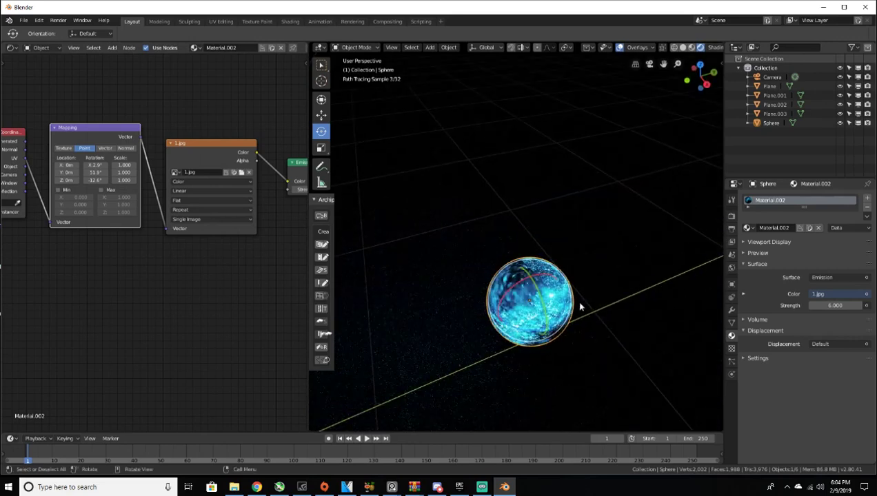
middle_click_drag(579, 307, 531, 284)
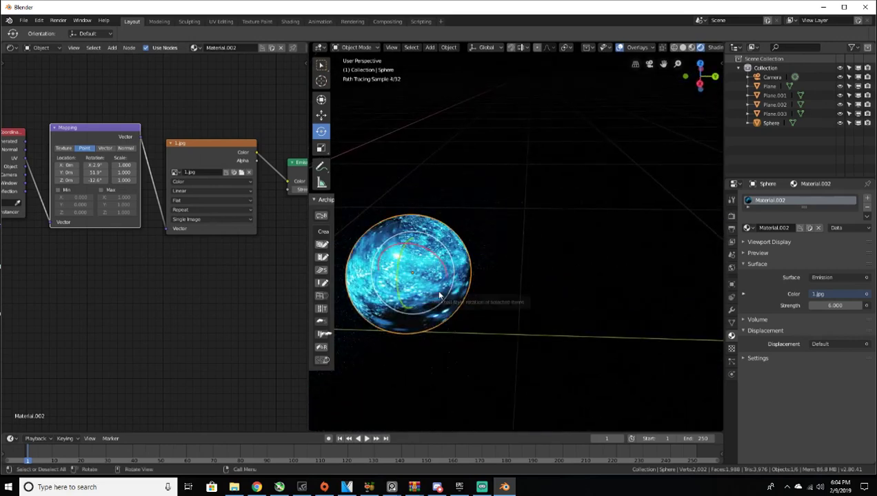
middle_click_drag(440, 295, 490, 277)
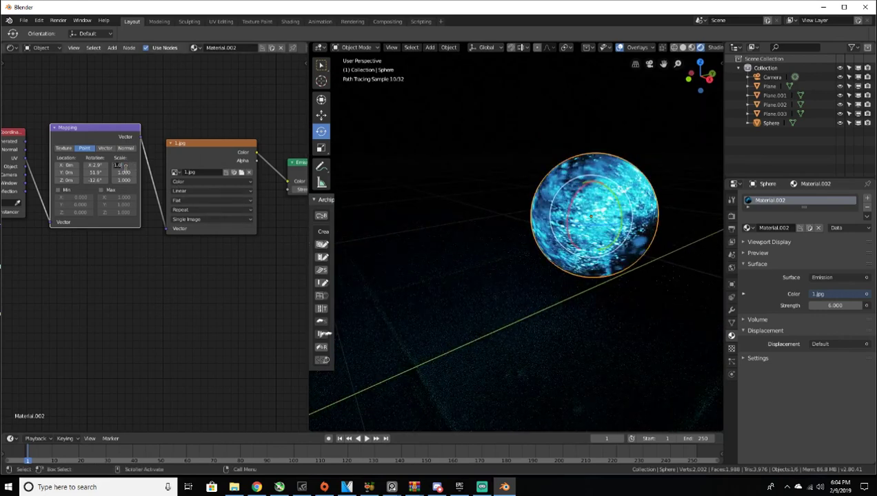
key("Return")
left_click(131, 173)
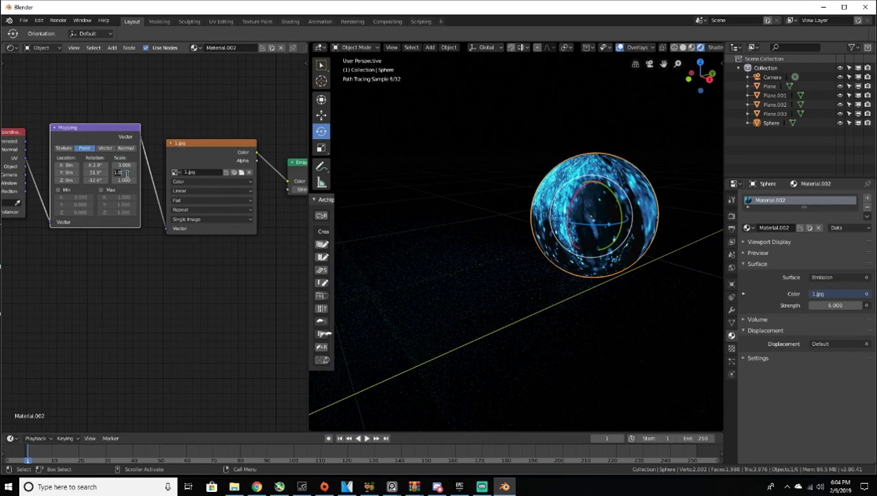
type("3")
key("Return")
left_click(127, 179)
type("3")
key("Return")
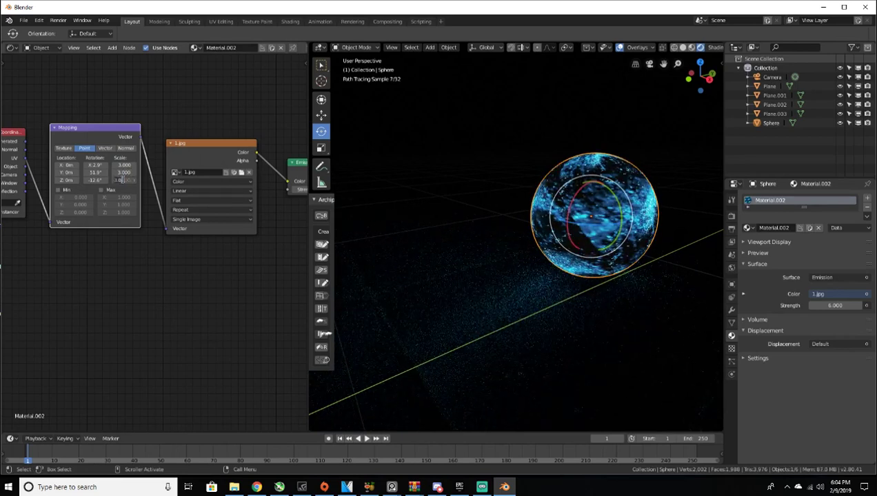
Step: Reset the Mapping node's X, Y and Z scale to 1
left_click(122, 179)
type("1")
key("Return")
left_click(128, 172)
type("1")
key("Return")
left_click(124, 165)
type("1.0")
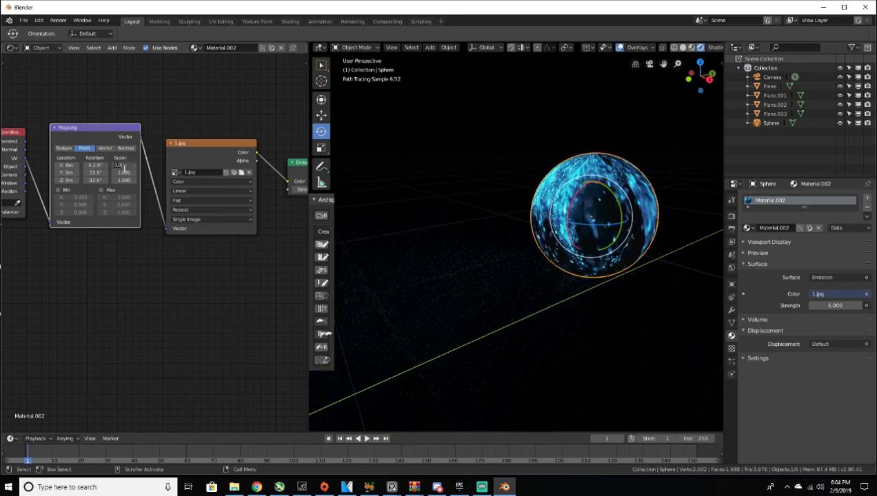
key("Return")
Step: Rotate the sphere about the global Z and X axes to reorient its glowing texture
key("r")
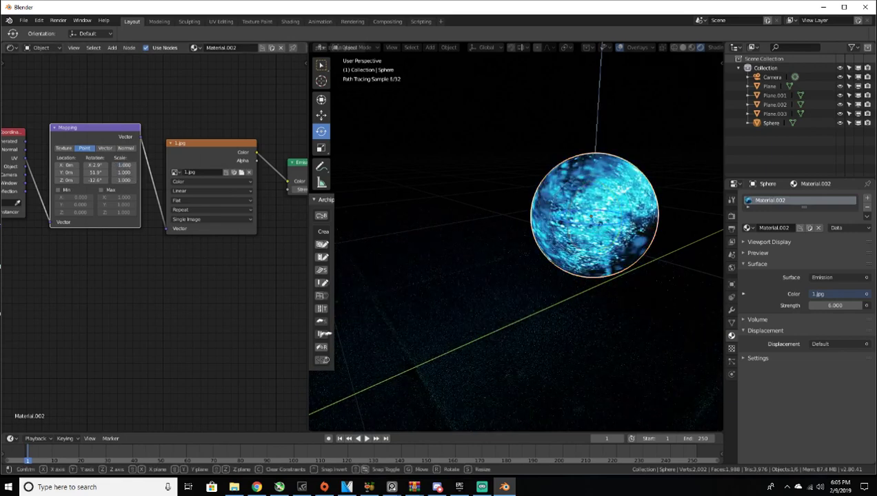
left_click_drag(659, 217, 517, 229)
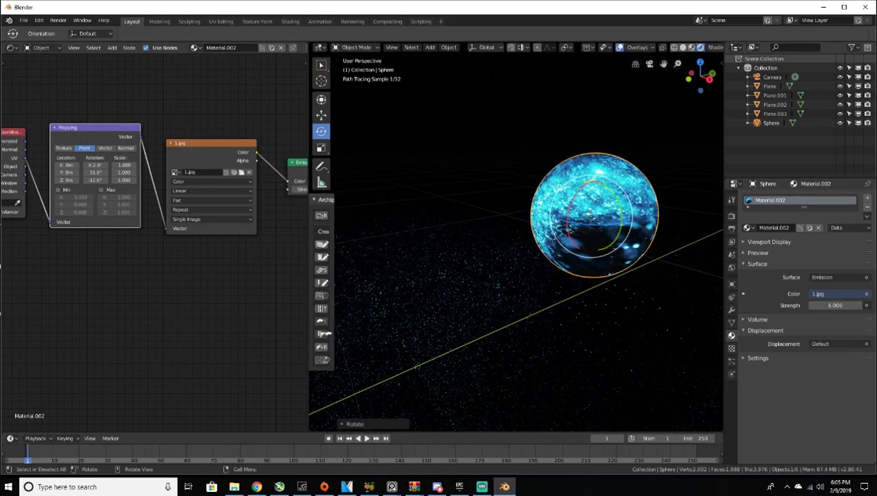
key("r")
key("x")
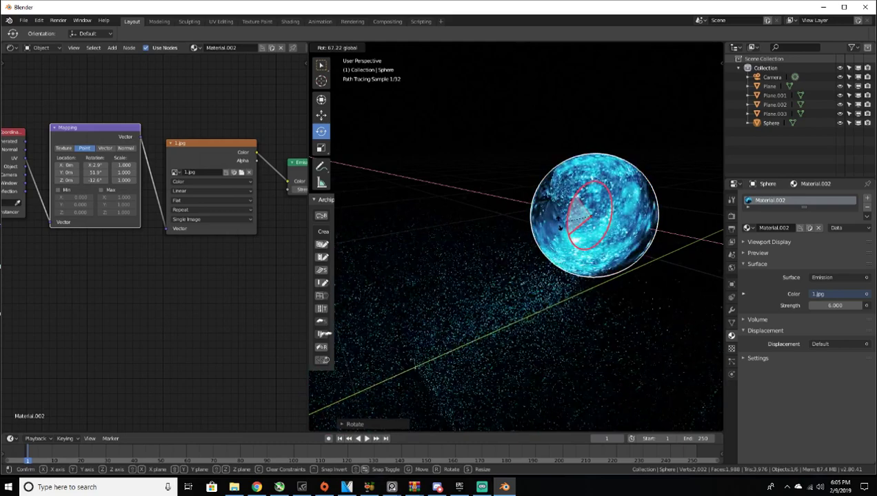
left_click(613, 230)
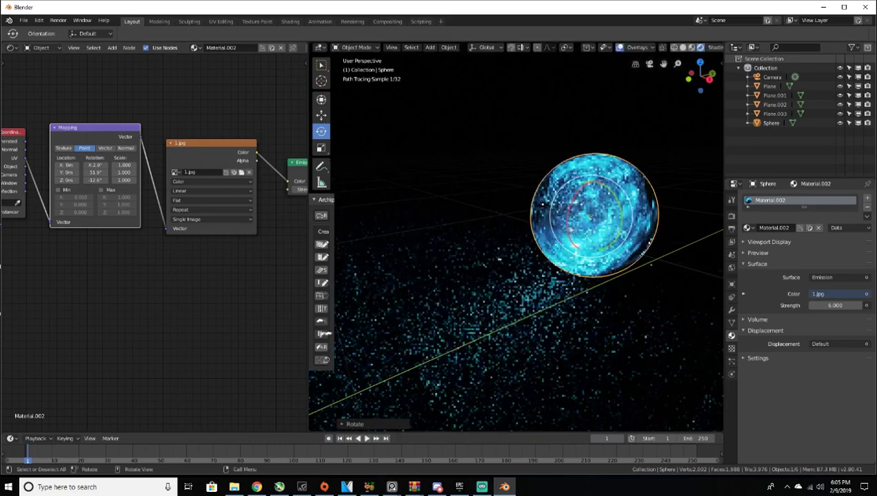
Step: Refine the sphere's orientation with further global Z rotations and a free rotation, turning a bright part of the texture toward the view
key("r")
key("z")
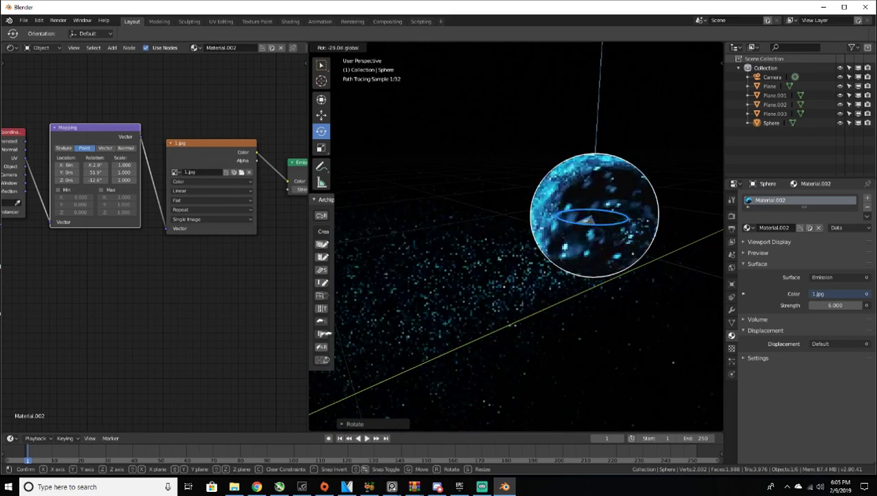
left_click(586, 232)
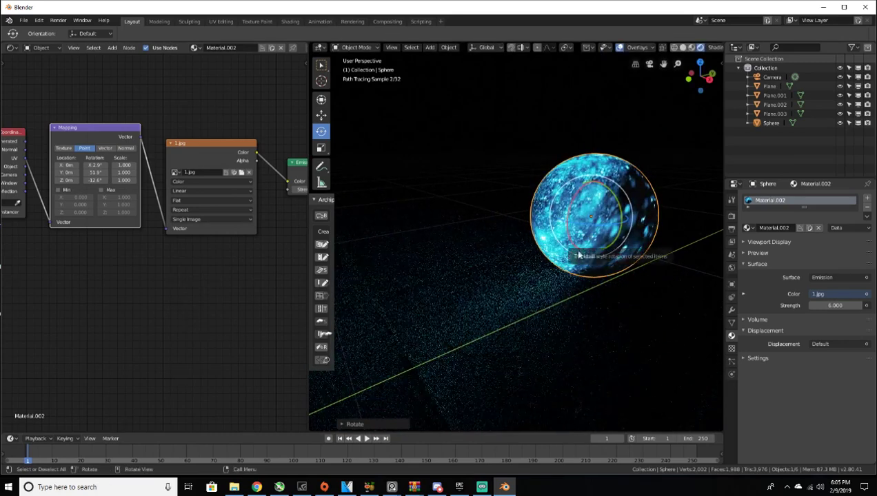
scroll(581, 250, "down", 4)
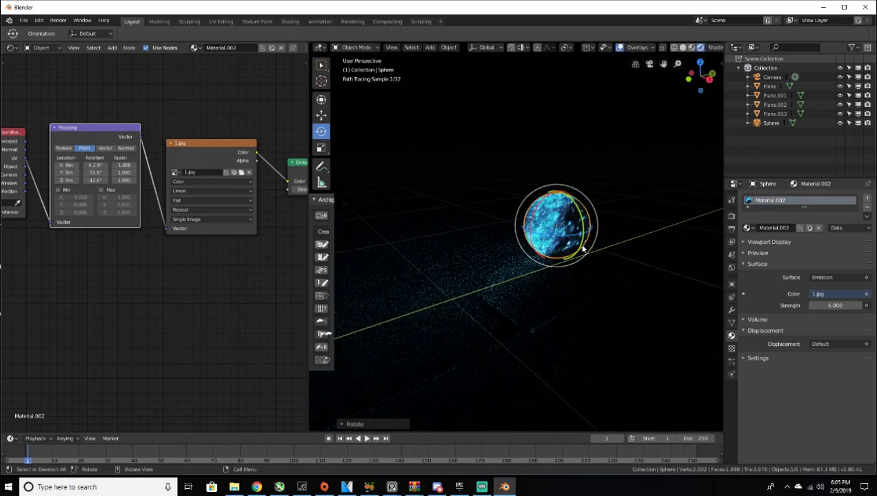
key("r")
key("z")
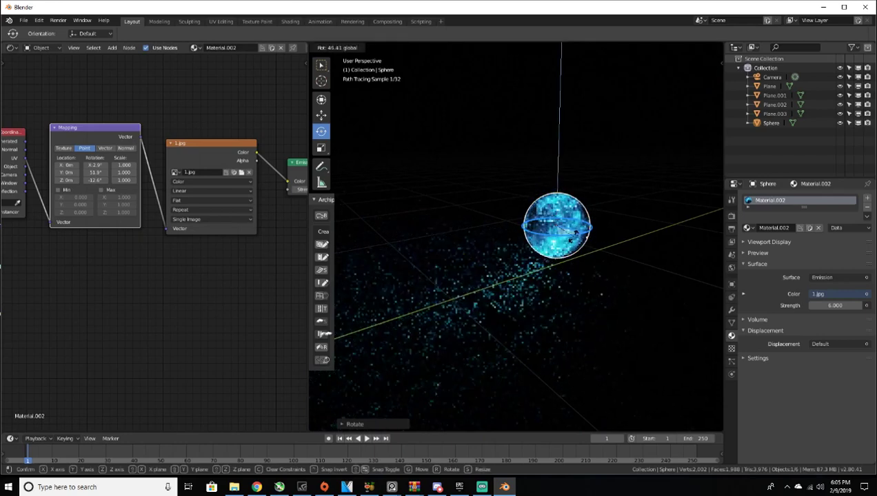
left_click(537, 219)
left_click_drag(537, 220, 562, 195)
key("r")
key("z")
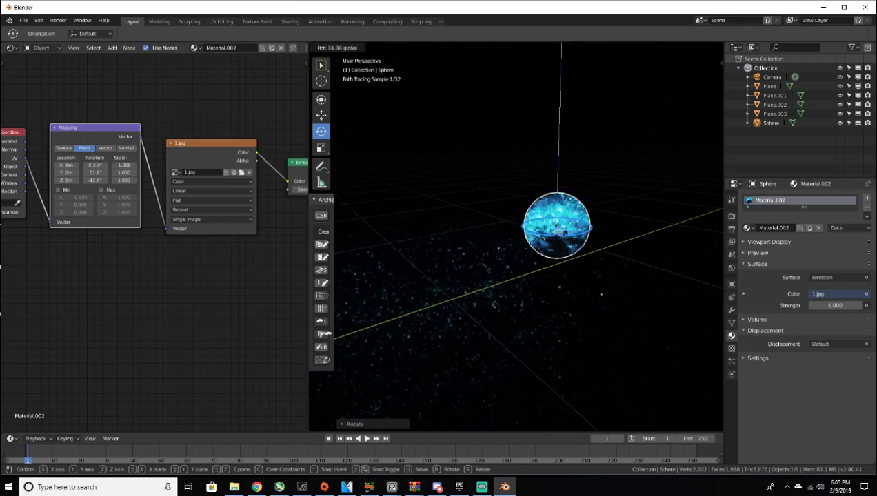
left_click(576, 230)
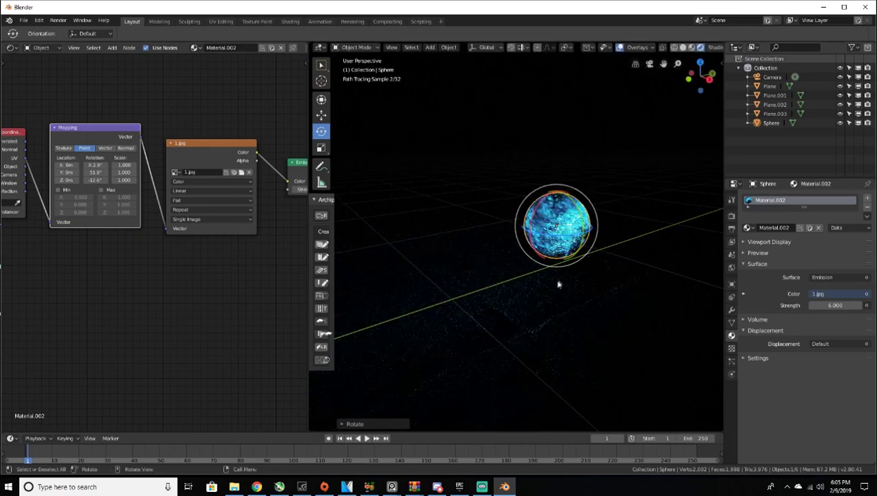
Step: Check the reference orb on the desktop wallpaper, return to Blender, and rotate the sphere to reorient its glowing texture
middle_click_drag(555, 288, 560, 275)
scroll(560, 275, "up", 2)
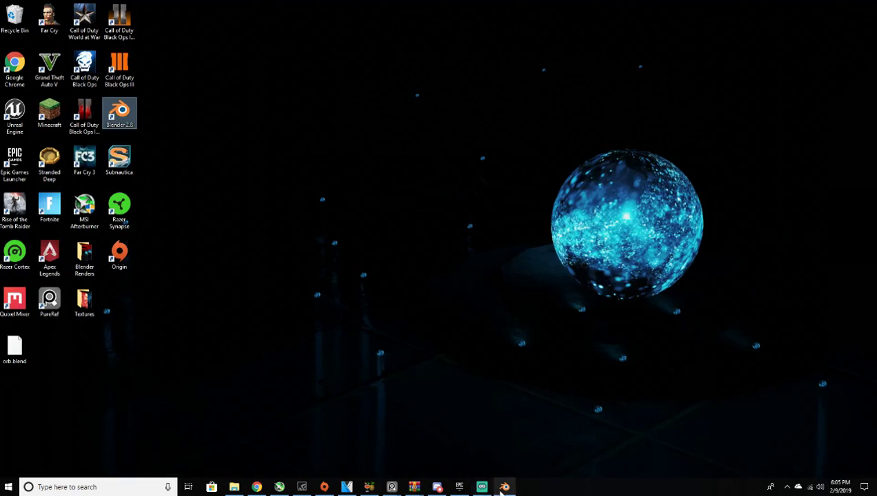
left_click(502, 488)
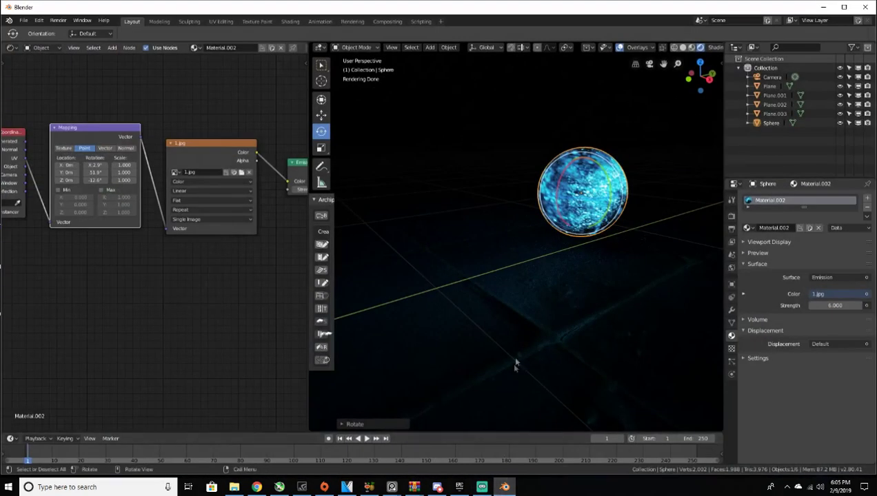
left_click_drag(583, 203, 549, 197)
left_click(513, 200)
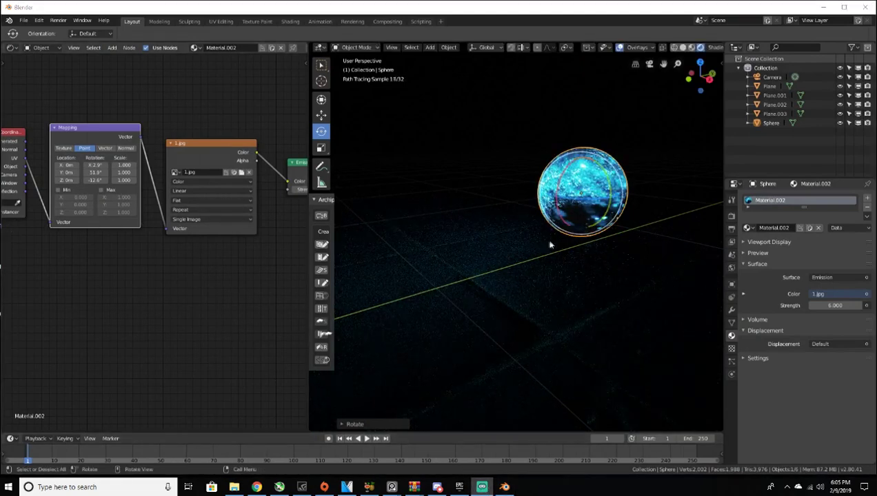
mouse_move(540, 246)
middle_mouse_down()
mouse_move(548, 275)
mouse_move(511, 248)
middle_mouse_up()
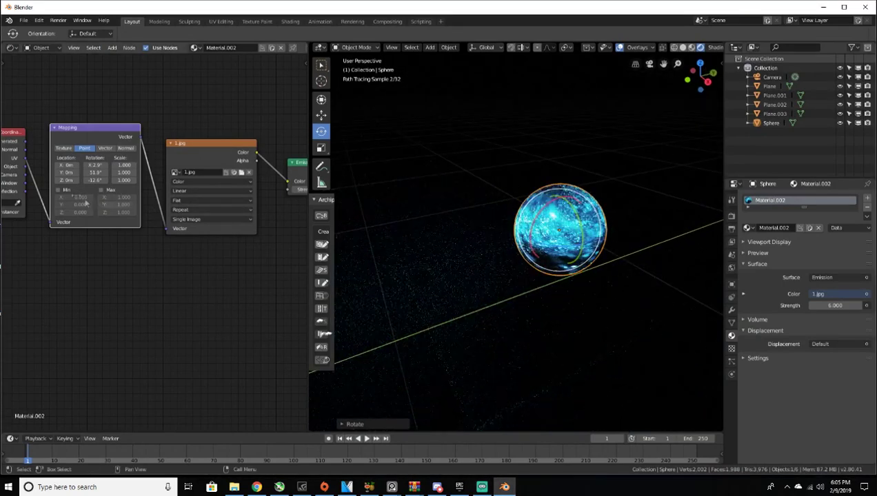
Step: Set the Mapping node's X, Y and Z rotation to 1° each
left_click_drag(94, 165, 97, 166)
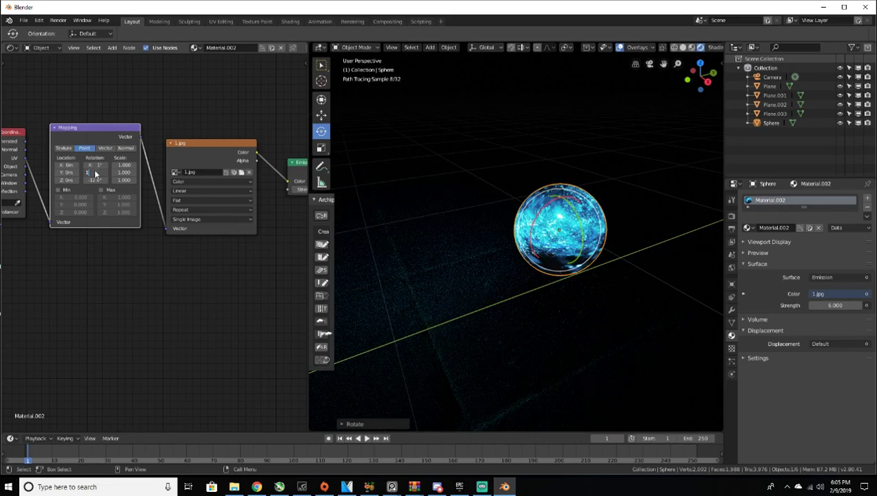
key("Return")
left_click_drag(95, 182, 85, 182)
type("1")
key("Return")
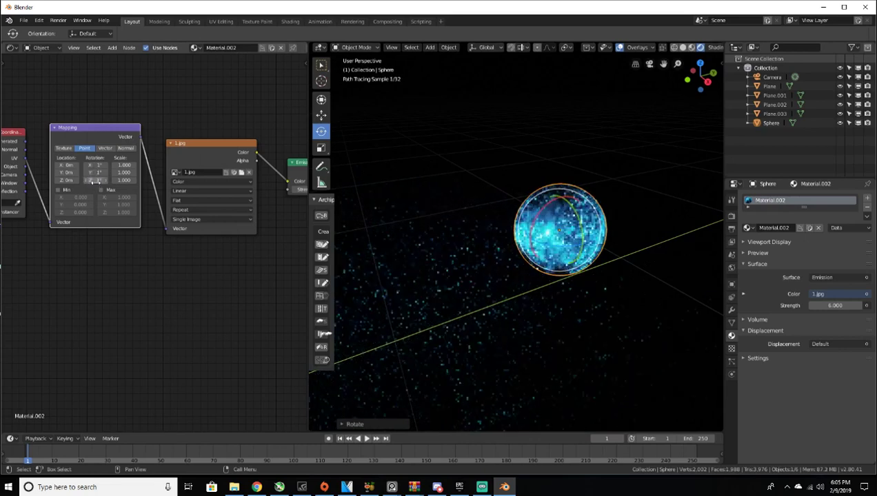
Step: Trackball-rotate the sphere to adjust its texture orientation, briefly deselecting it to inspect the surface without its outline
mouse_move(510, 234)
middle_mouse_down()
mouse_move(513, 219)
mouse_move(505, 224)
middle_mouse_up()
left_click_drag(545, 204, 541, 247)
scroll(544, 247, "down", 1)
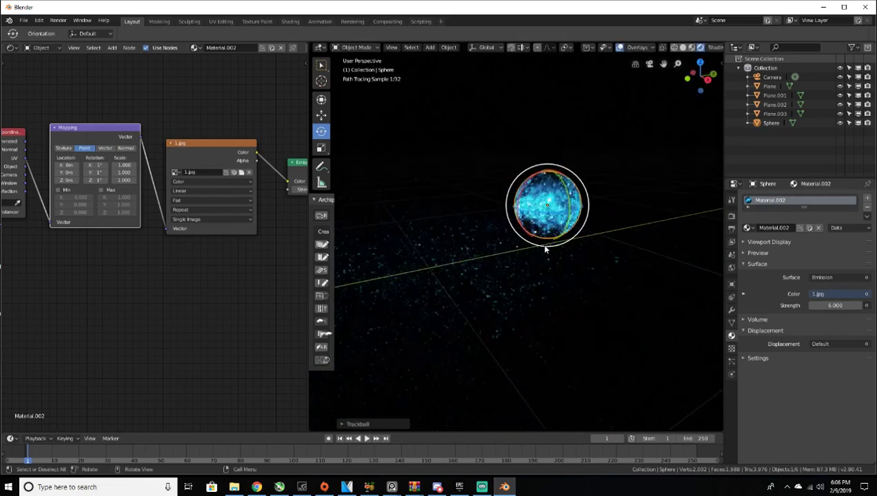
middle_click_drag(547, 245, 558, 243)
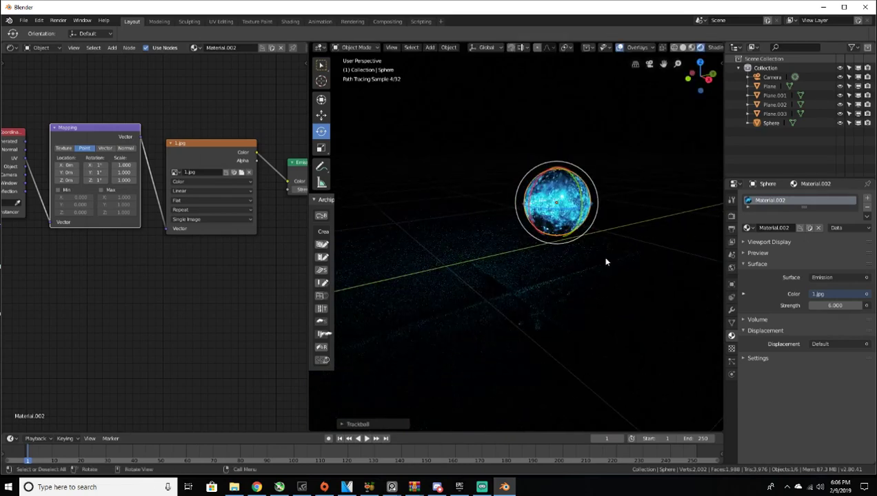
left_click(591, 153)
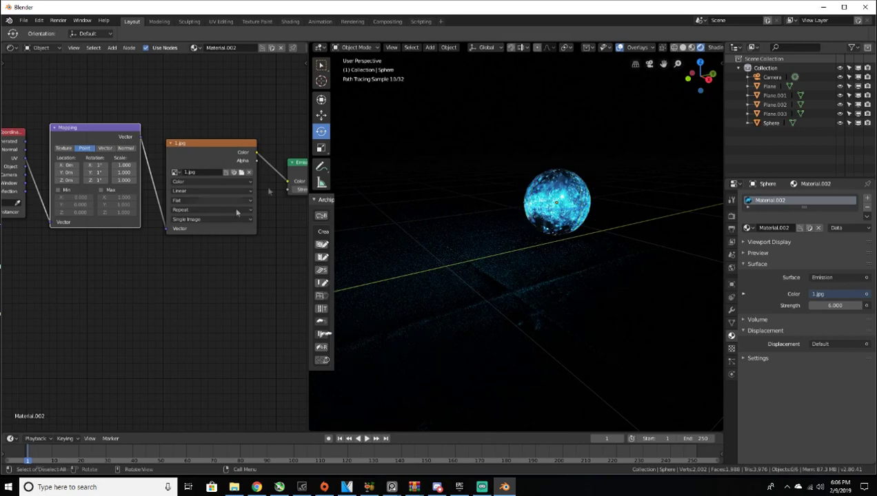
left_click(564, 193)
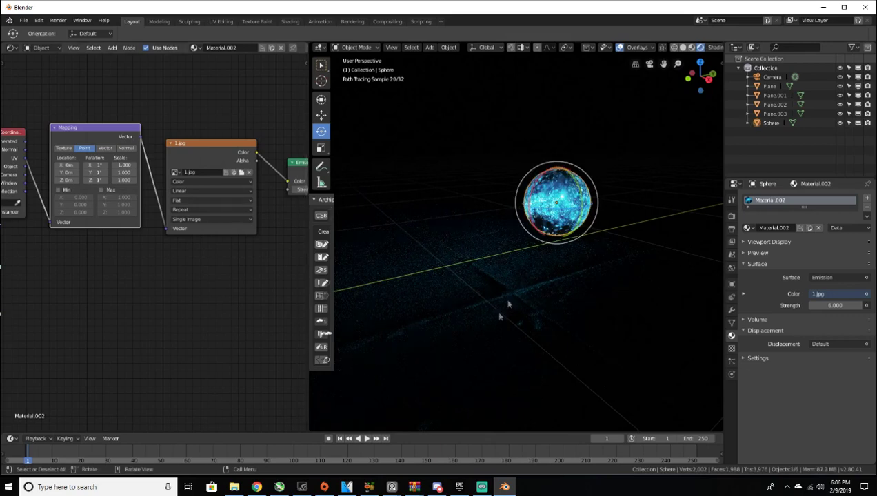
Step: Set the tile floor material's roughness to about 0.148 and its specular to about 0.971
left_click(486, 285)
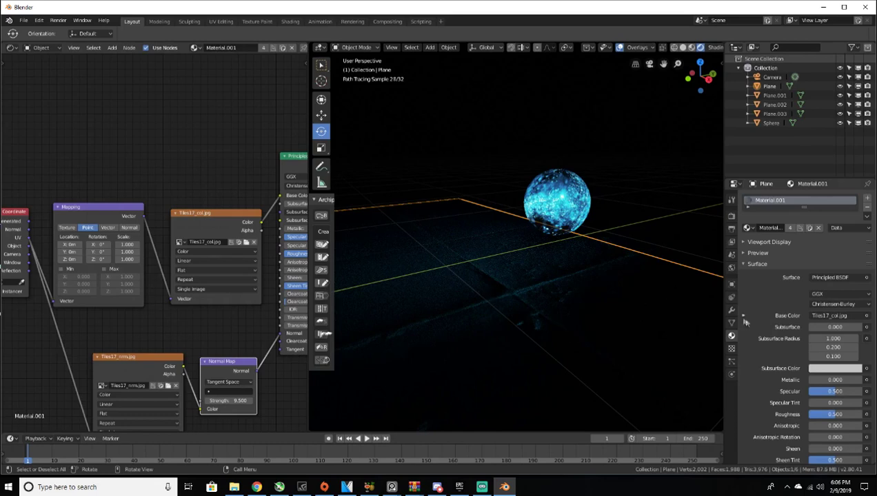
middle_click_drag(224, 295, 176, 299)
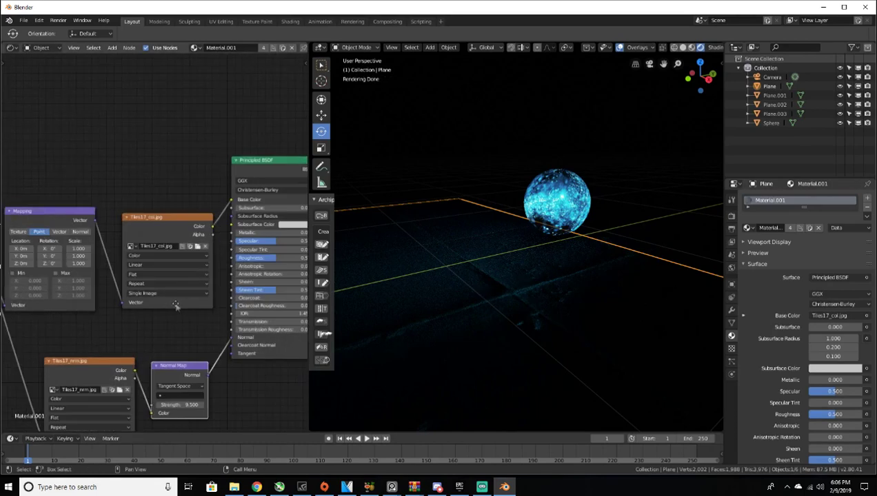
left_click_drag(269, 259, 248, 258)
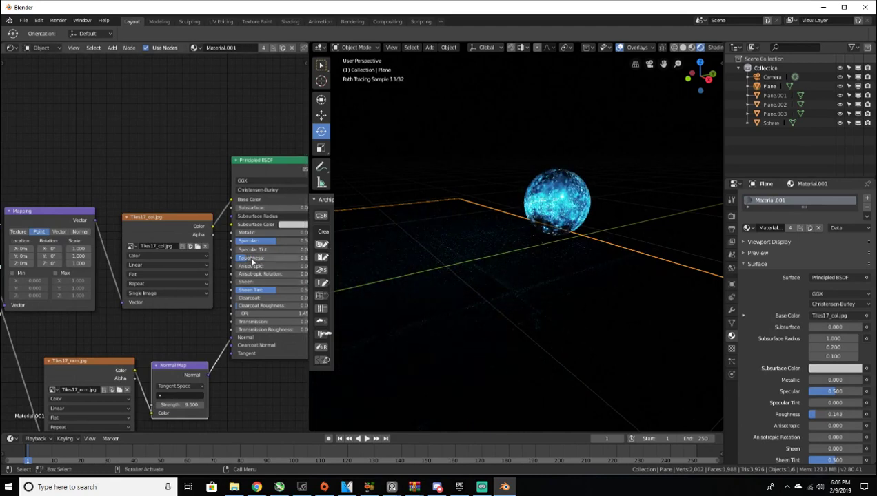
left_click_drag(246, 258, 247, 258)
middle_click_drag(256, 258, 236, 259)
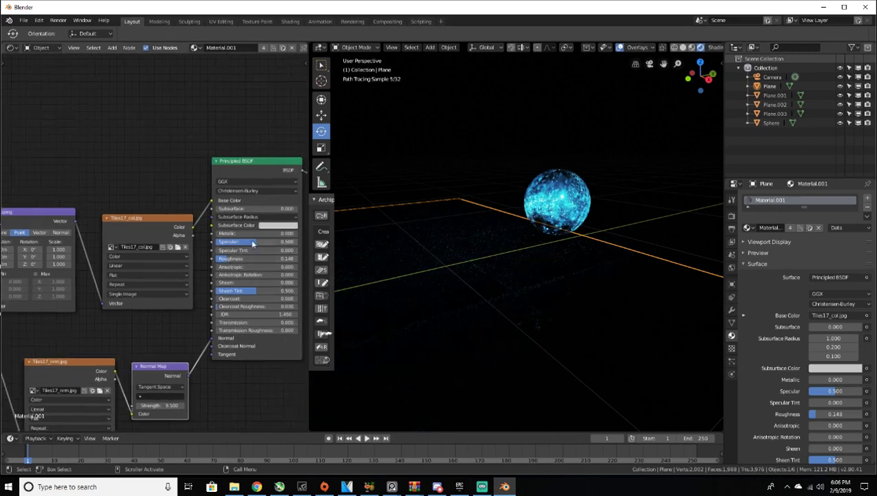
left_click_drag(256, 245, 296, 246)
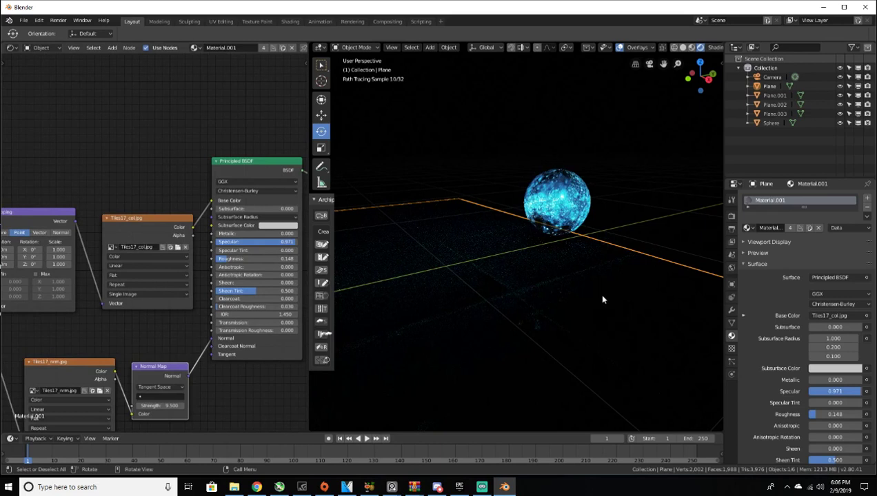
scroll(602, 300, "down", 1)
scroll(602, 299, "up", 1)
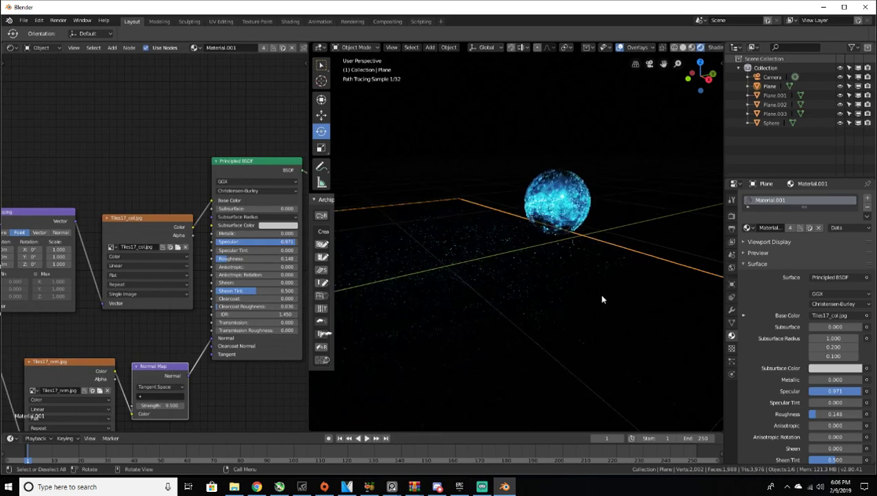
Step: Raise the sphere slightly along the Z axis and compare its placement with the orb on the desktop wallpaper
left_click(572, 207)
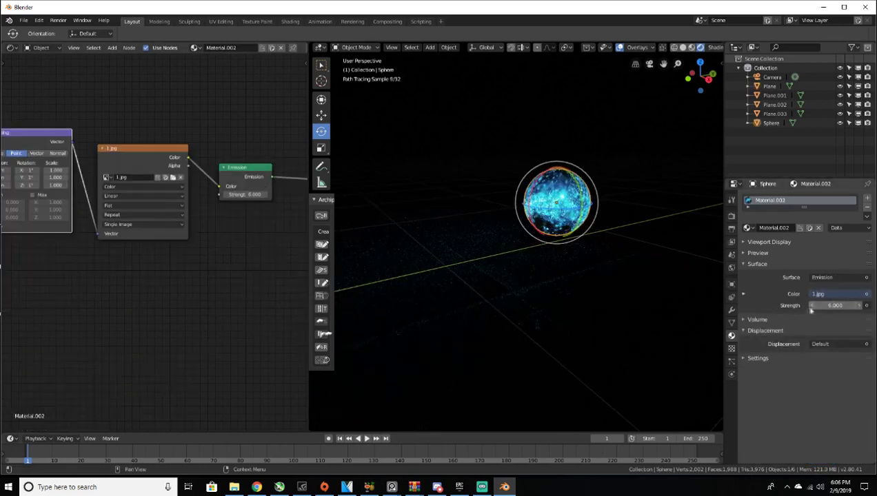
left_click(320, 116)
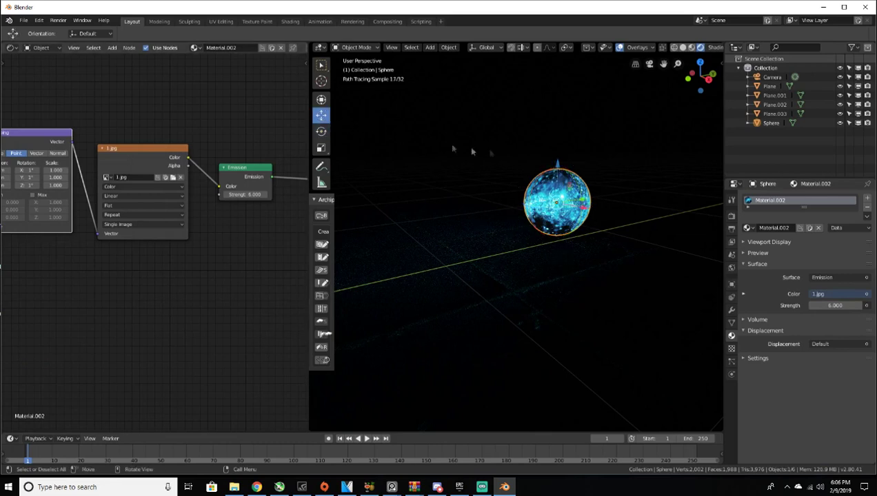
left_click_drag(559, 168, 559, 160)
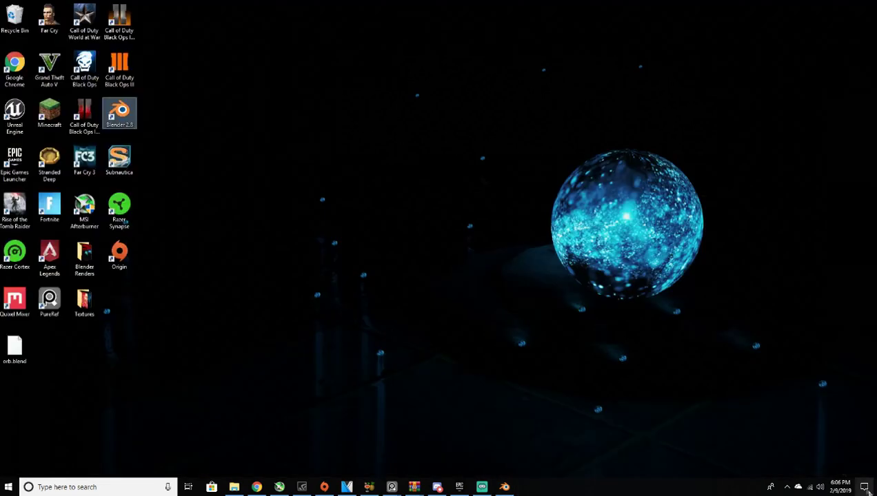
left_click(504, 487)
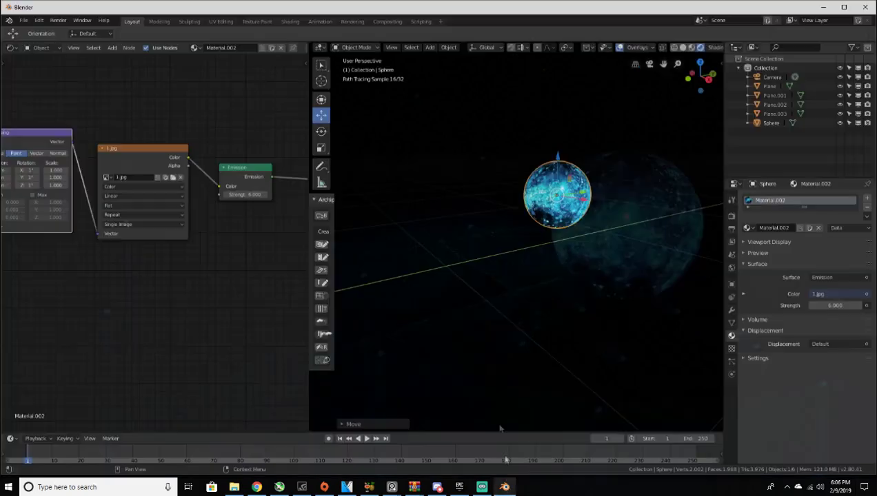
middle_click_drag(545, 194, 543, 206)
left_click_drag(555, 172, 559, 172)
left_click(559, 176)
Step: Switch the viewport to solid shading and place the 3D cursor in the empty space beside the floor
key("z")
left_click(523, 124)
scroll(524, 140, "down", 8)
key("a")
middle_click_drag(579, 196, 521, 220)
key("alt+a")
scroll(520, 219, "up", 1)
left_click(323, 81)
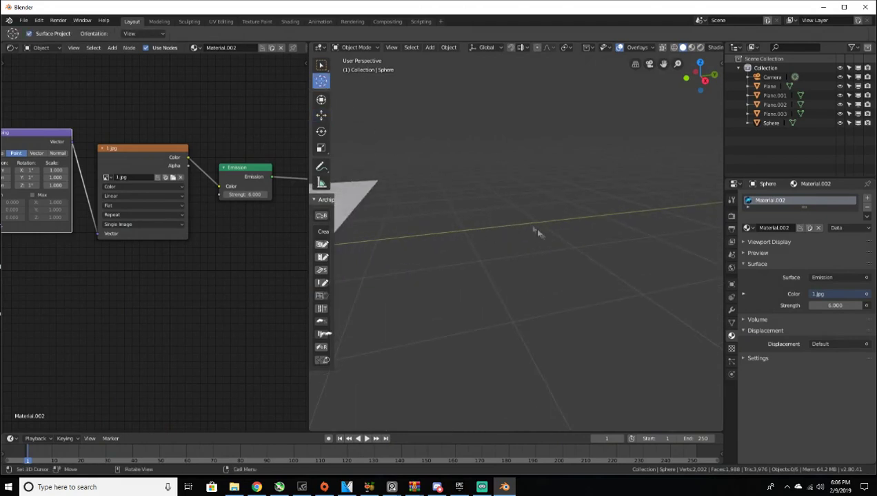
left_click(321, 65)
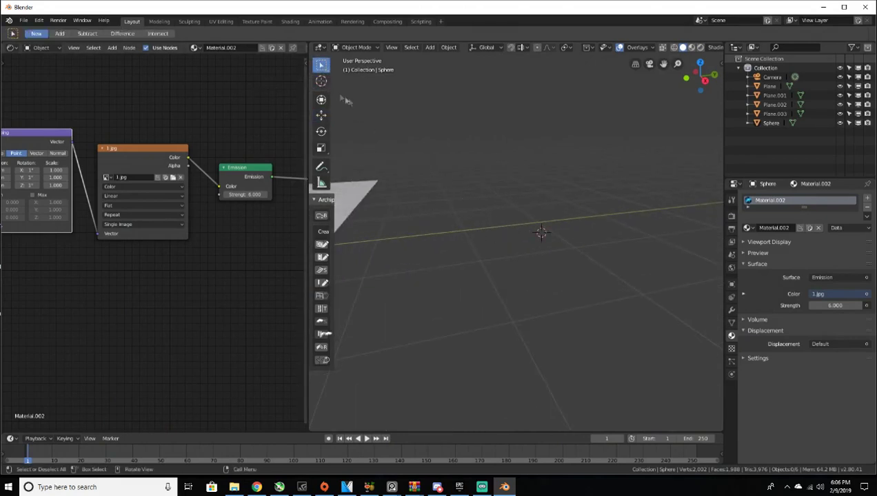
Step: Add a cylinder mesh at the 3D cursor and set its vertex count to 11
key("shift+a")
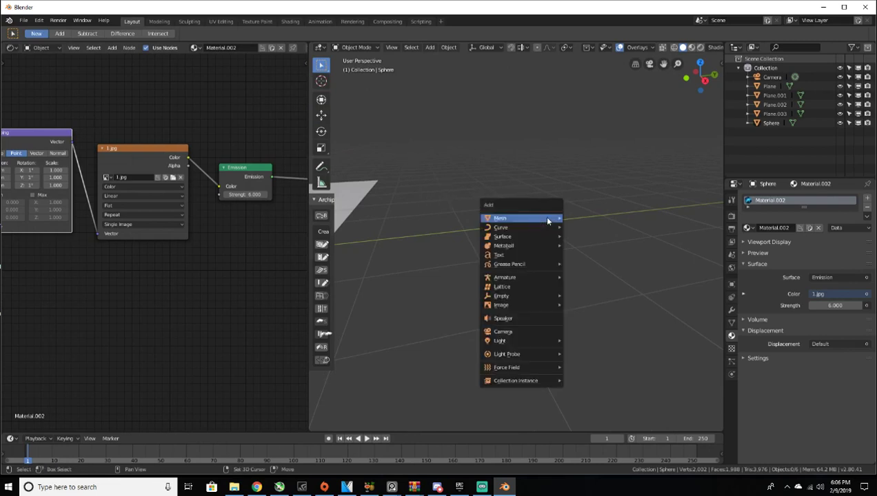
mouse_move(542, 215)
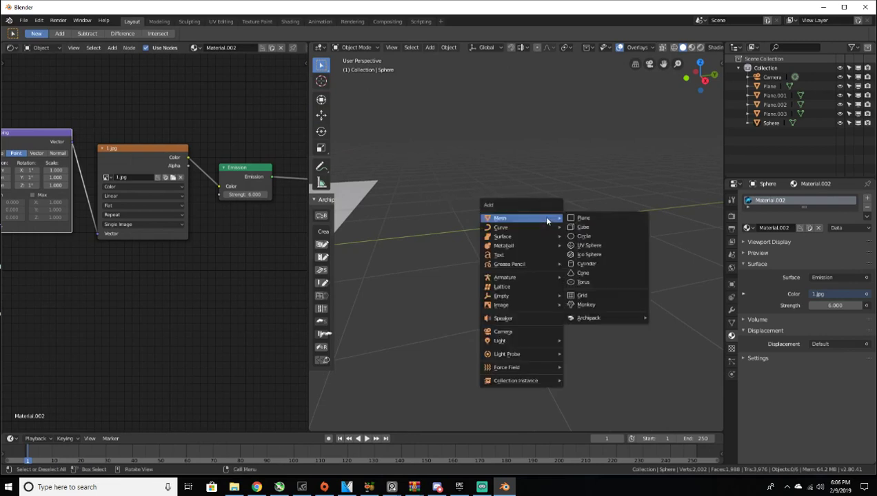
left_click(588, 262)
scroll(576, 267, "down", 3)
scroll(577, 273, "up", 2)
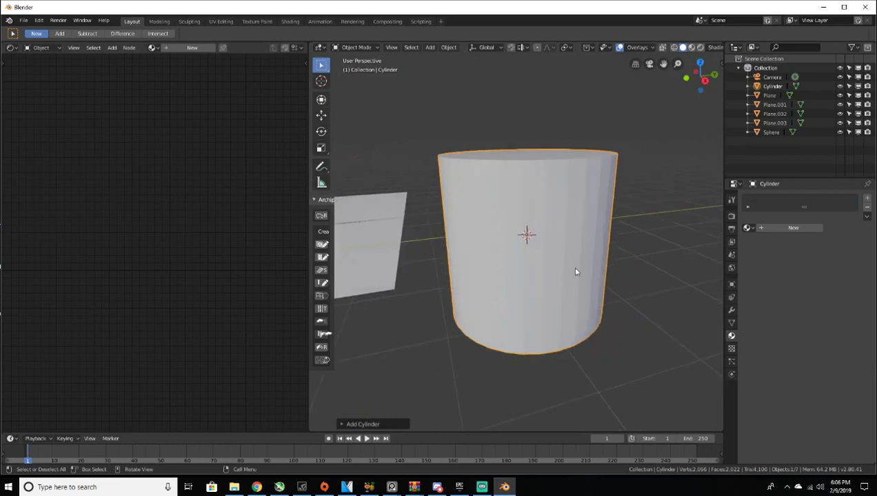
left_click(369, 424)
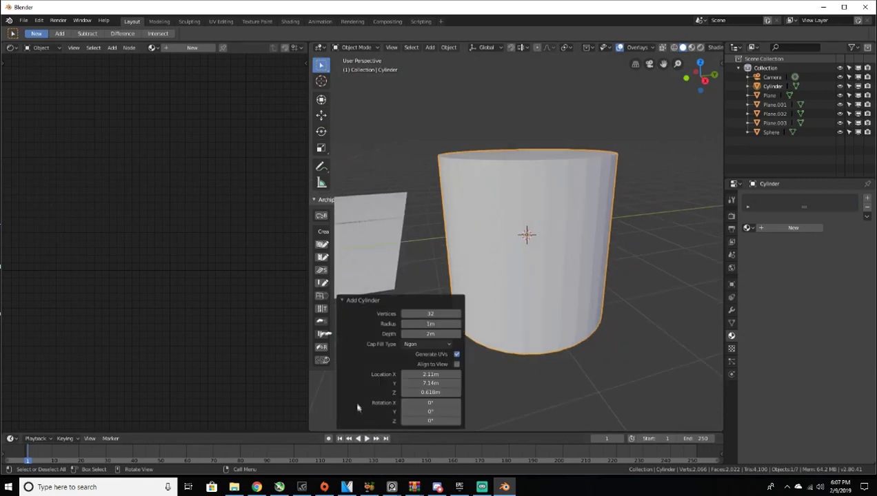
mouse_move(433, 313)
left_mouse_down()
mouse_move(414, 314)
mouse_move(422, 316)
left_mouse_up()
middle_click_drag(462, 271, 469, 249)
Step: Flatten the cylinder by scaling it to about 0.039 along Z, and shrink it uniformly into a small disc
left_click(321, 131)
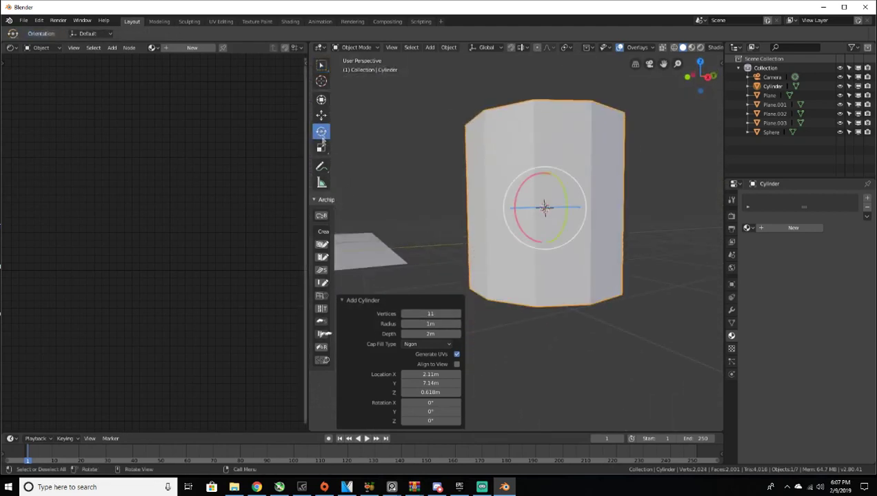
left_click(320, 148)
left_click_drag(544, 173, 546, 210)
middle_click_drag(545, 210, 525, 235)
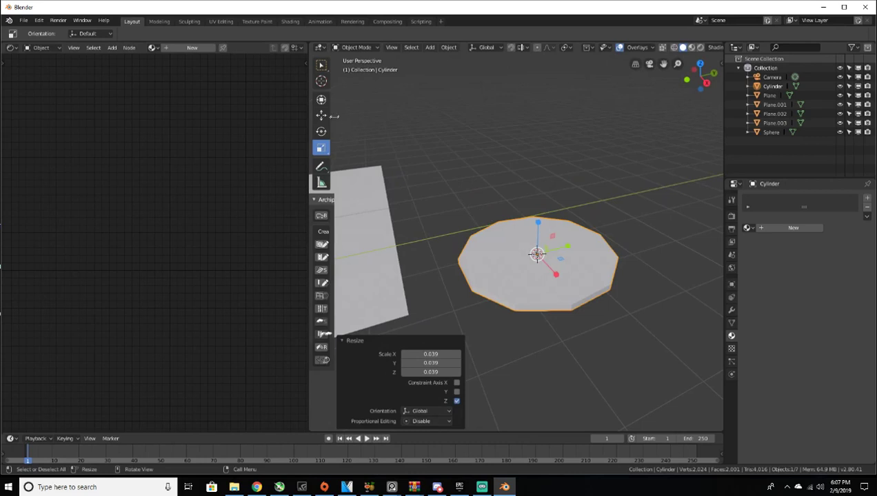
left_click(372, 342)
key("s")
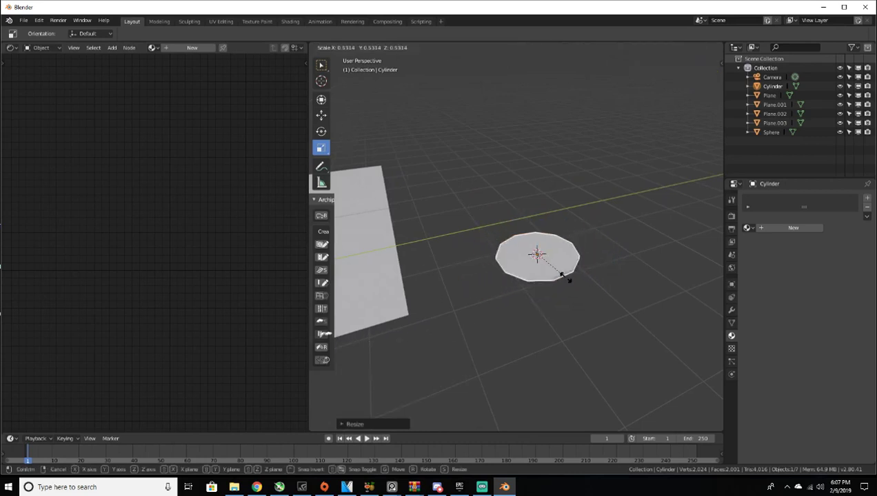
left_click(554, 272)
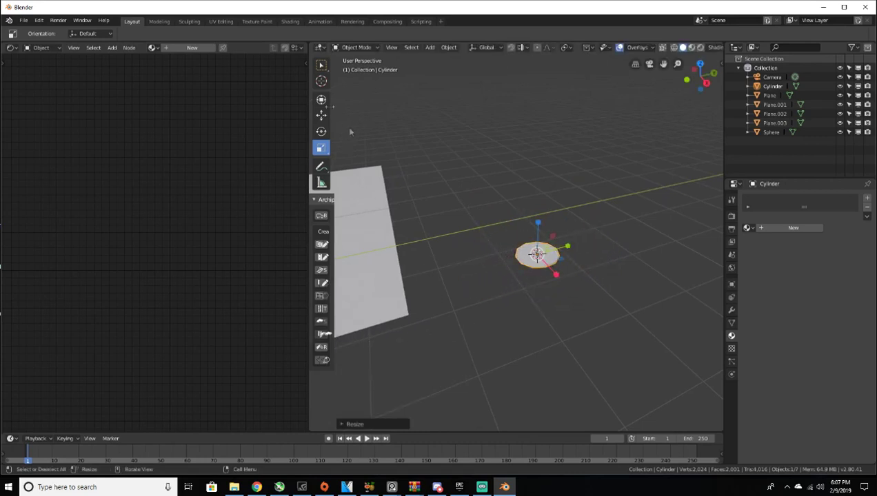
Step: Move the flattened cylinder across onto the floor area, close to the sphere
left_click(321, 115)
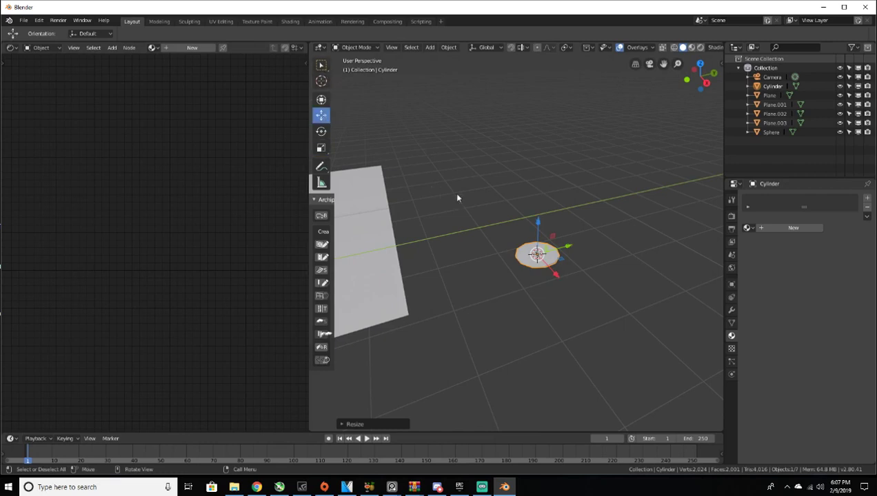
scroll(458, 198, "down", 3)
left_click_drag(556, 236, 418, 273)
middle_click_drag(437, 263, 528, 241, "shift")
left_click_drag(543, 237, 451, 262)
middle_click_drag(469, 282, 608, 264, "shift")
left_click_drag(607, 266, 550, 219)
left_click_drag(522, 169, 582, 225)
scroll(528, 206, "up", 8)
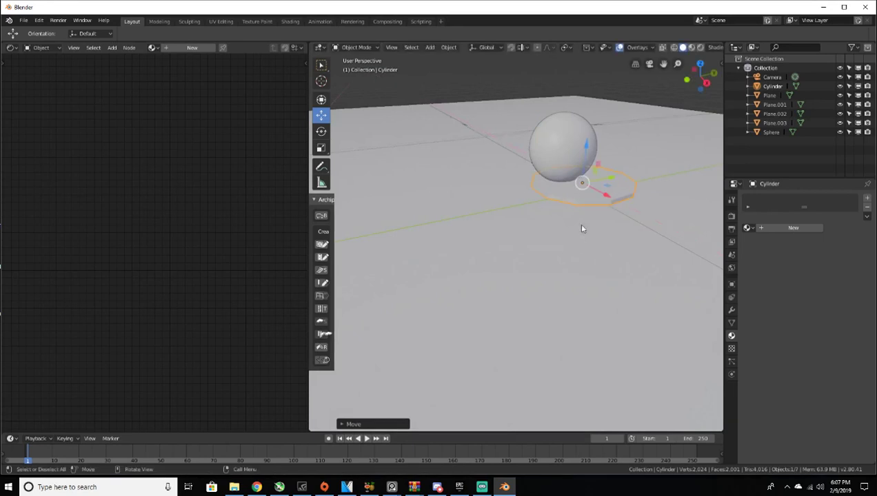
Step: Adjust the disc's horizontal position to center it under the sphere
middle_click_drag(582, 225, 542, 239)
left_click_drag(505, 249, 484, 249)
middle_click_drag(484, 249, 542, 244)
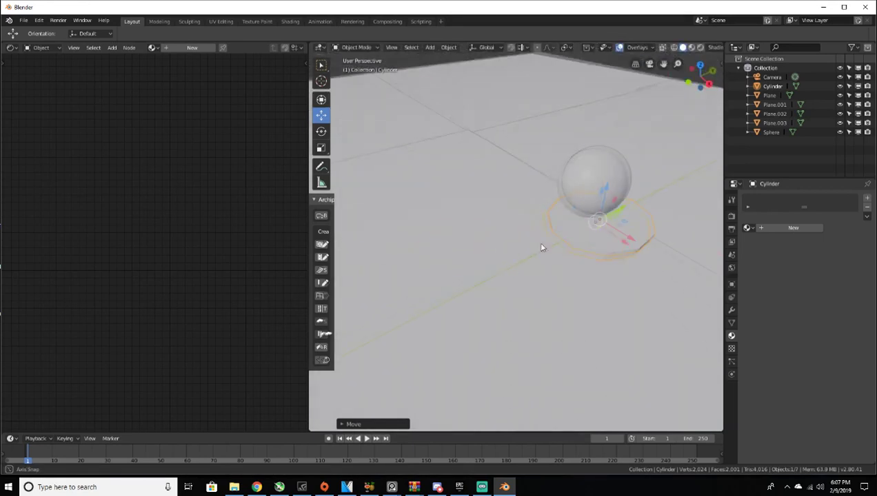
left_click_drag(622, 241, 614, 233)
Step: Lower the disc about 0.14 m along Z so that it sits beneath the sphere
middle_click_drag(614, 233, 623, 207)
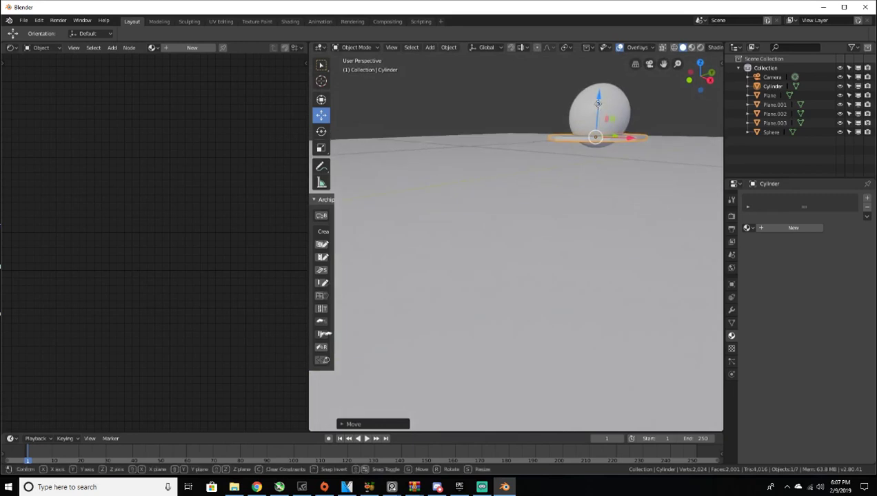
key("g")
key("z")
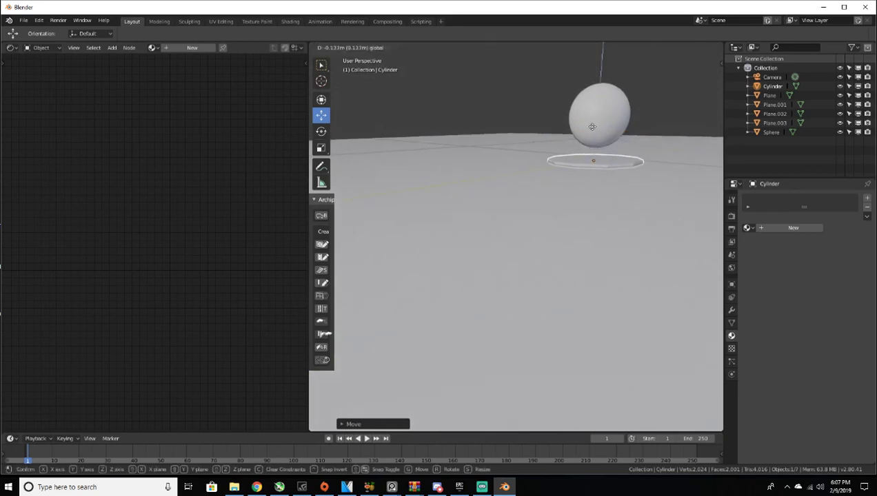
left_click(591, 128)
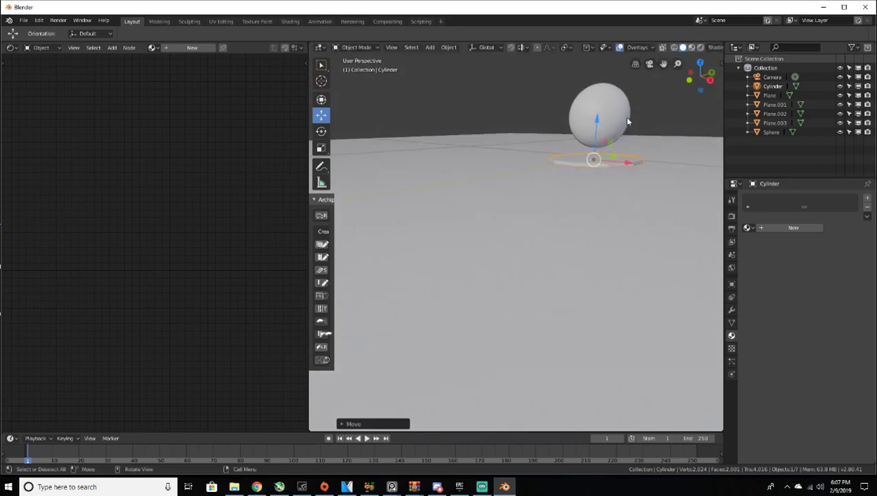
Step: Duplicate the disc slightly upward along Z and shrink the copy uniformly to form a smaller upper tier
key("shift+d")
key("z")
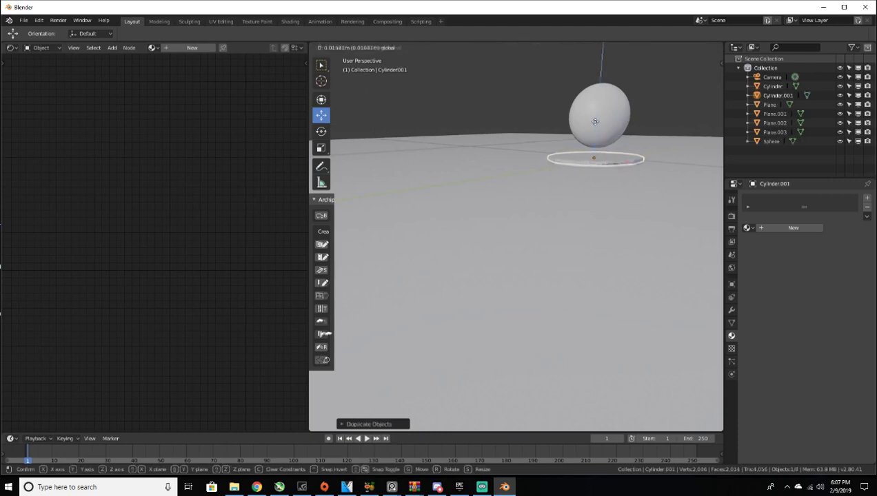
left_click(597, 124)
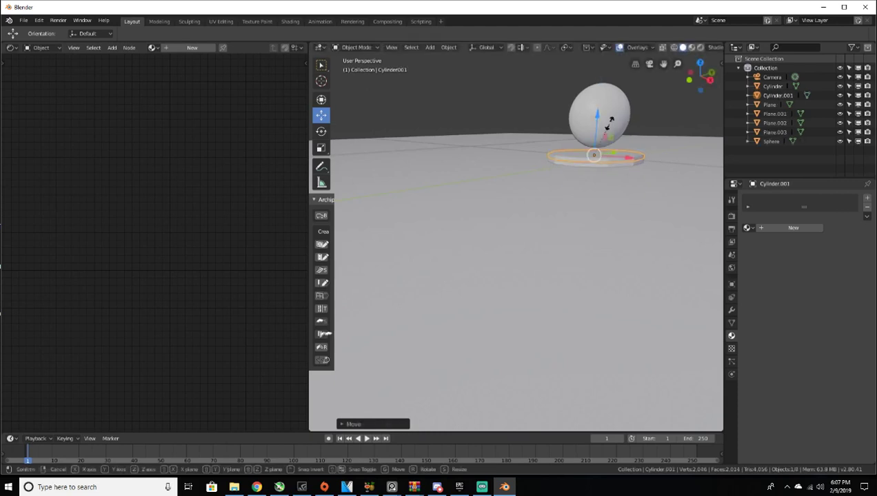
key("s")
left_click(591, 136)
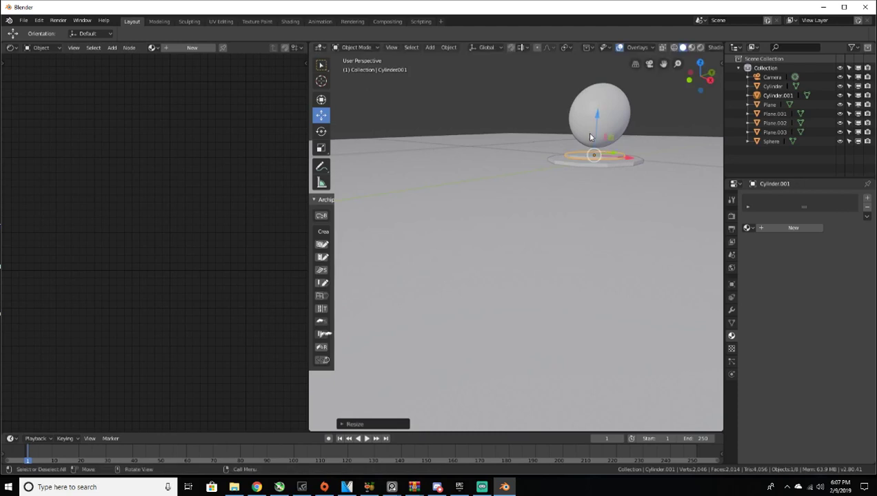
Step: Stretch the smaller upper disc taller along Z and adjust its height on the base disc
left_click(320, 149)
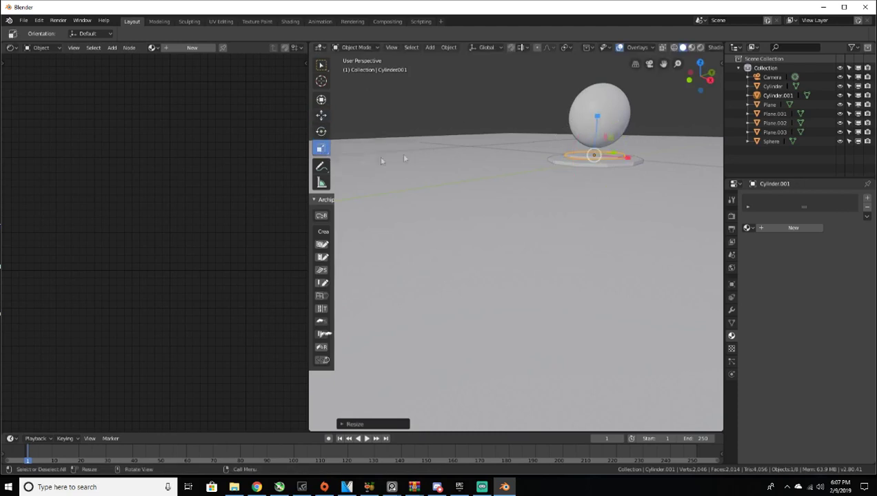
left_click_drag(599, 121, 600, 394)
left_click(321, 116)
left_click_drag(592, 124, 594, 122)
Step: Move the sphere so it rests centered in the upper disc of the base
middle_click_drag(607, 111, 589, 152)
scroll(563, 190, "up", 7)
middle_click_drag(563, 190, 535, 199)
scroll(534, 200, "down", 7)
left_click(515, 194)
left_click_drag(509, 186, 487, 190)
left_click_drag(448, 148, 448, 171)
mouse_move(447, 170)
middle_mouse_down()
mouse_move(502, 148)
mouse_move(491, 172)
mouse_move(503, 152)
mouse_move(449, 173)
middle_mouse_up()
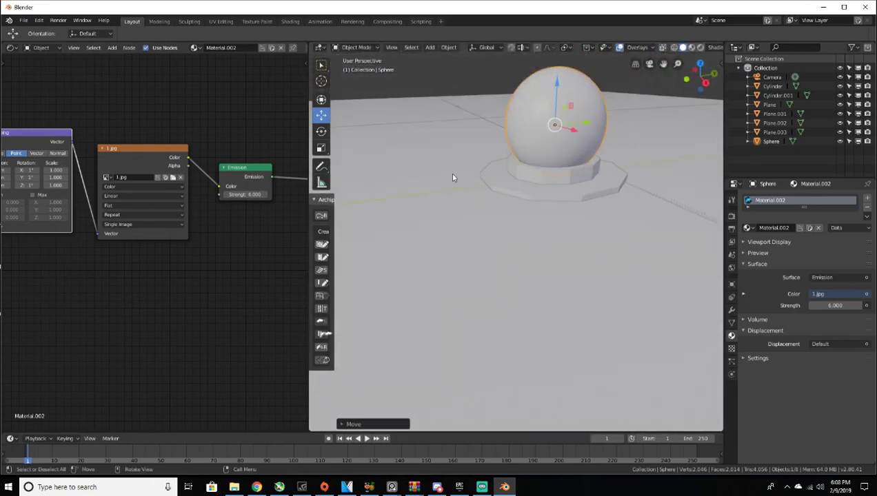
Step: Preview the glowing sphere and its two-tier base in rendered shading, and return the viewport to solid shading
key("KP_0")
mouse_move(535, 220)
middle_mouse_down()
mouse_move(542, 222)
mouse_move(511, 232)
middle_mouse_up()
scroll(565, 229, "up", 7)
key("z")
left_click(511, 180)
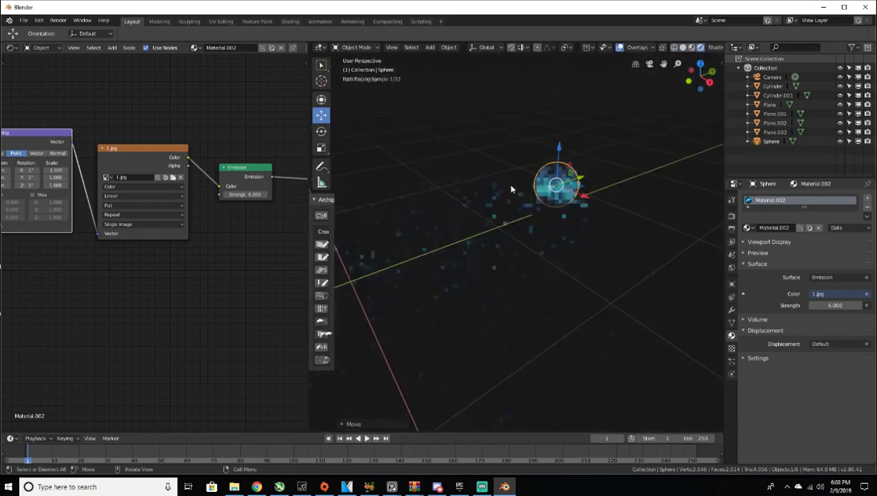
scroll(581, 201, "up", 3)
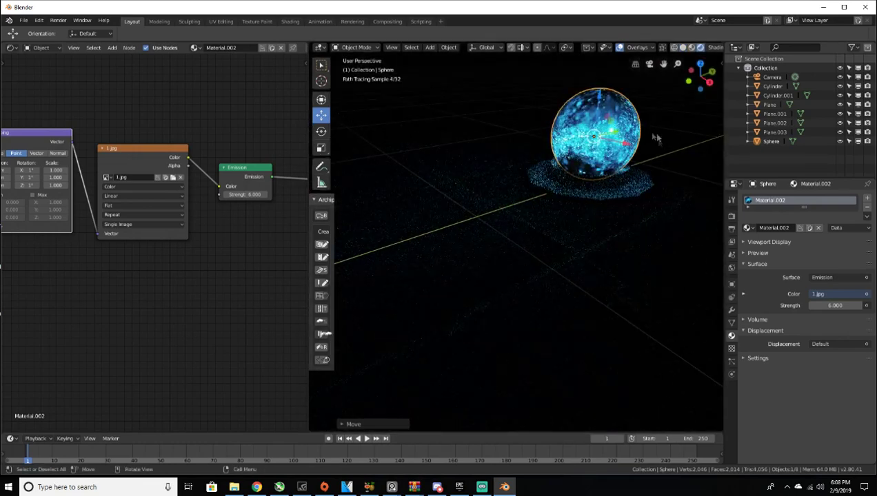
left_click(657, 198)
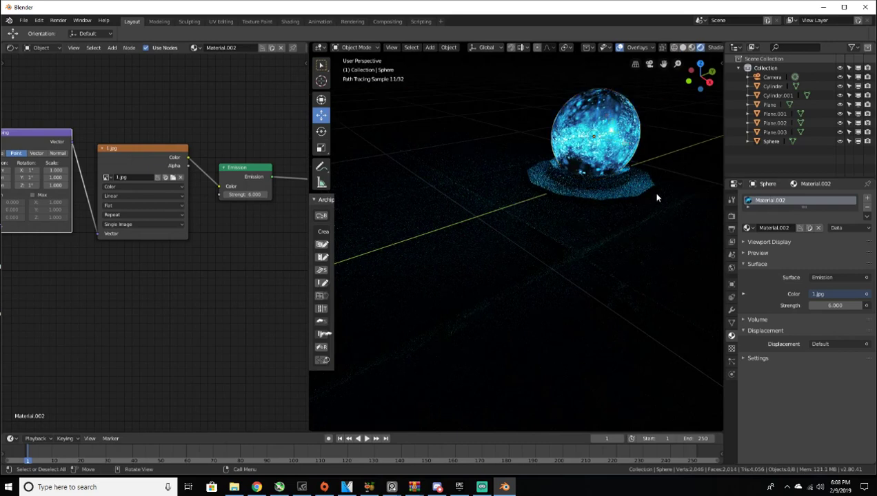
key("z")
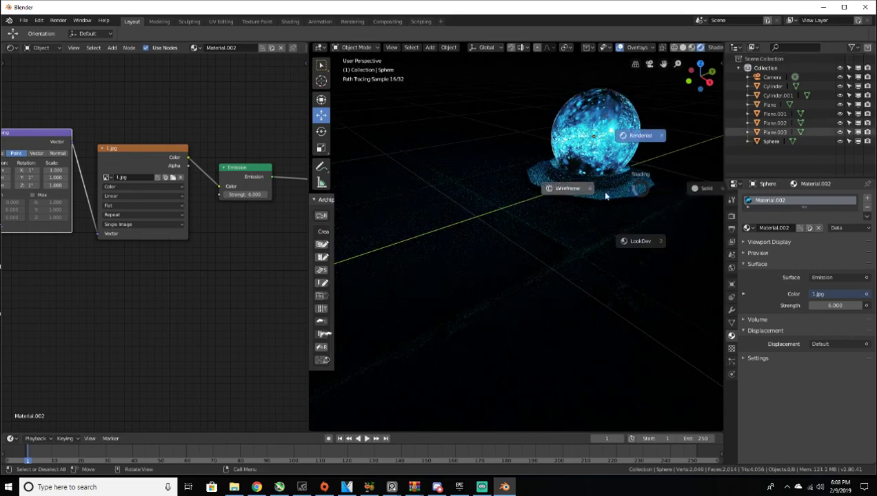
left_click(701, 192)
Step: Give the upper disc a new material with an image texture, mapping and texture coordinate setup feeding the Base Color
middle_click_drag(590, 195, 573, 196)
left_click(558, 203)
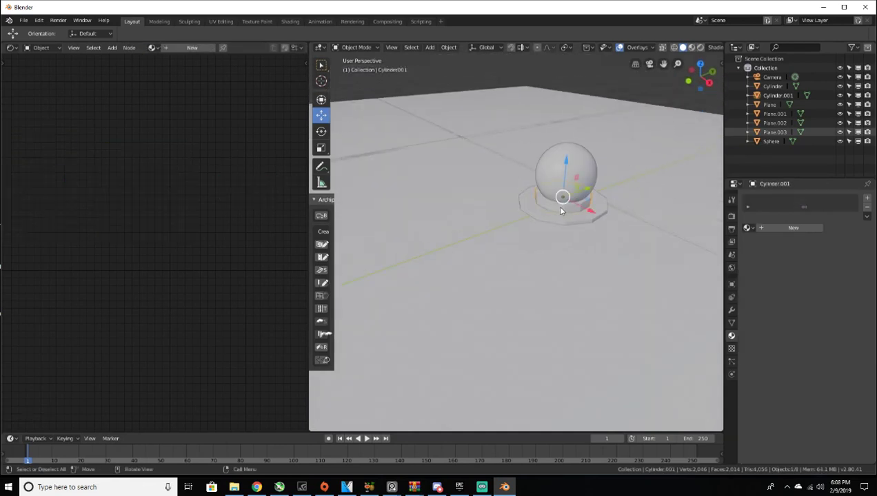
left_click(207, 50)
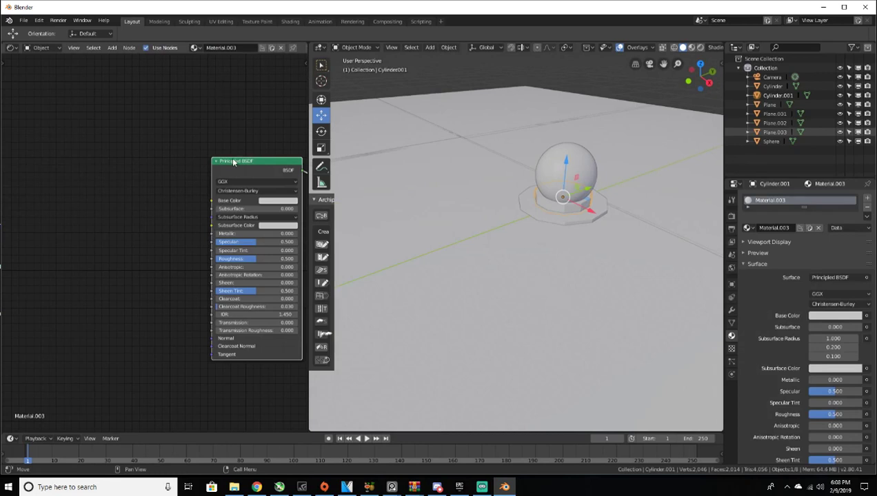
key("ctrl+t")
middle_click_drag(520, 273, 548, 269)
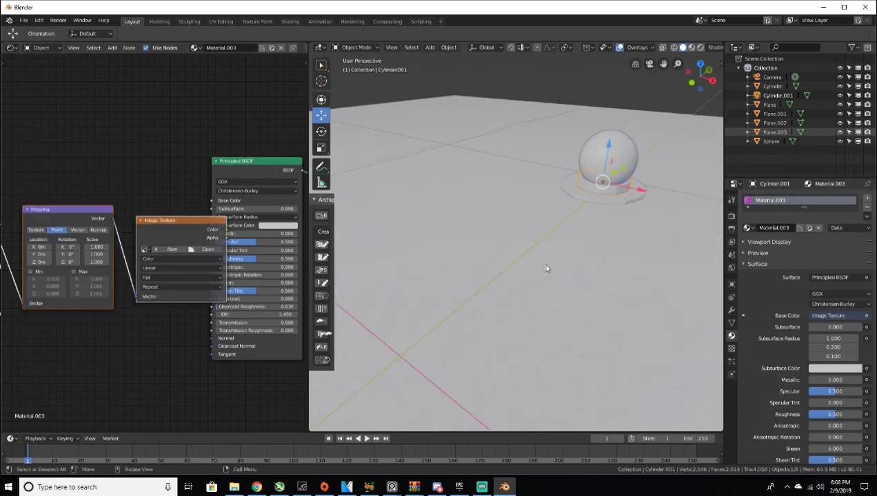
Step: Space out the Mapping and Image Texture nodes so they no longer overlap the Principled BSDF node
scroll(240, 172, "down", 2)
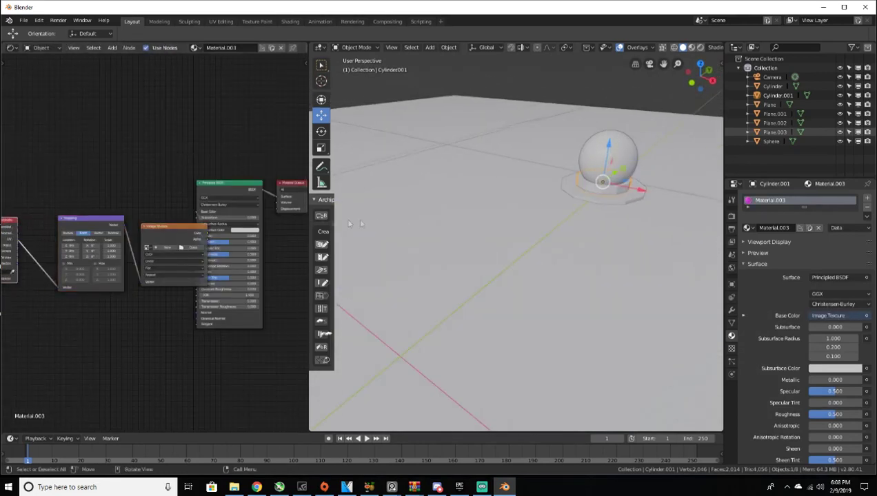
mouse_move(95, 226)
left_mouse_down()
mouse_move(45, 221)
mouse_move(86, 227)
left_mouse_up()
left_click(153, 230)
left_click_drag(157, 234, 136, 234)
middle_click_drag(133, 204, 151, 205)
left_click_drag(98, 220, 81, 219)
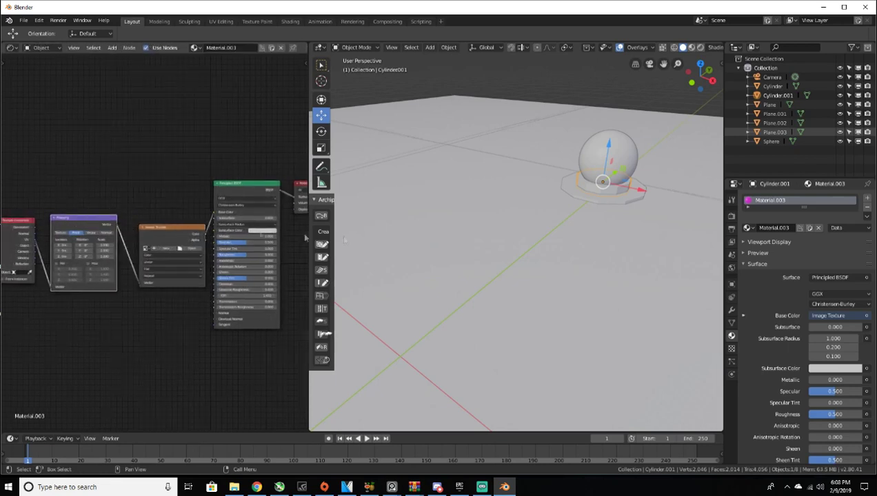
Step: Unwrap the whole mesh of the upper disc for UV texturing
key("Tab")
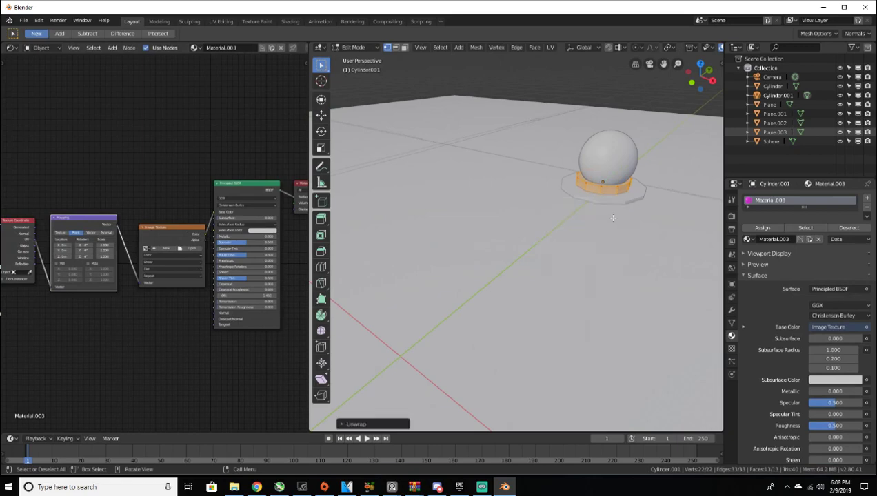
key("Tab")
left_click(620, 201)
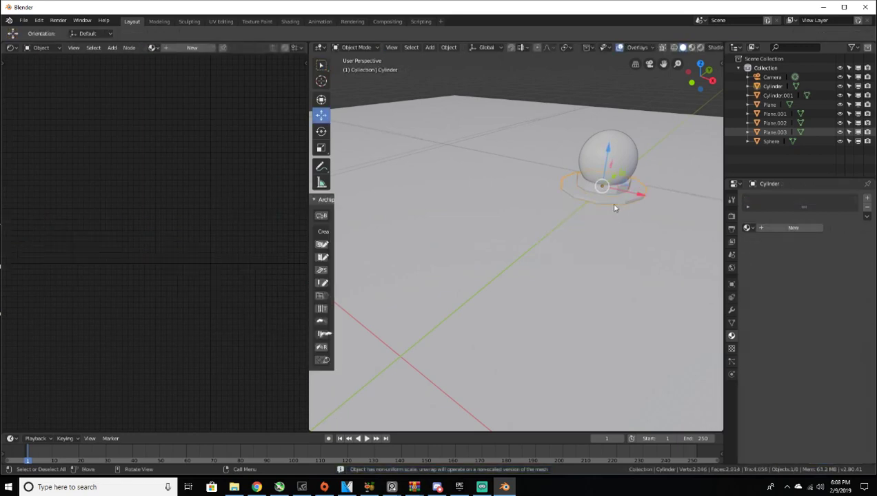
key("Tab")
right_click(615, 202)
key("Escape")
key("Tab")
Step: Load Metal20_col.jpg from the Textures\Metal folder into the upper disc's image texture node
left_click(634, 182)
left_click(614, 187)
middle_click_drag(178, 212, 197, 211)
left_click(200, 242)
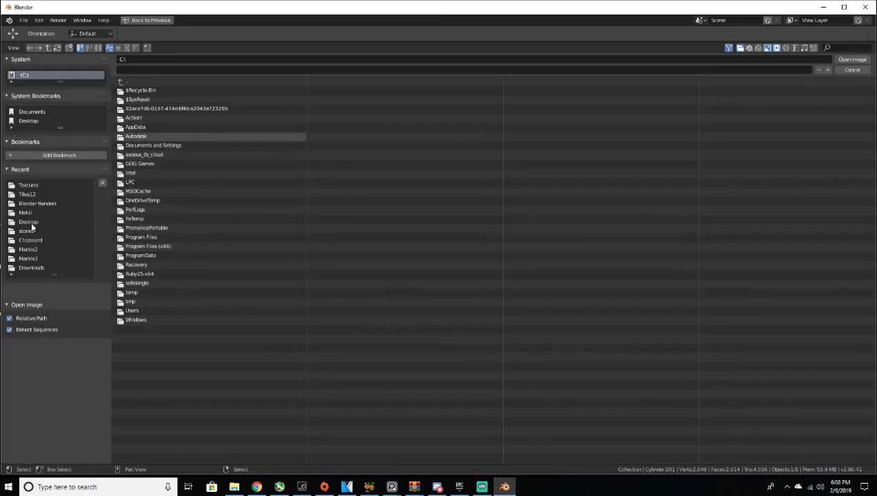
left_click(33, 186)
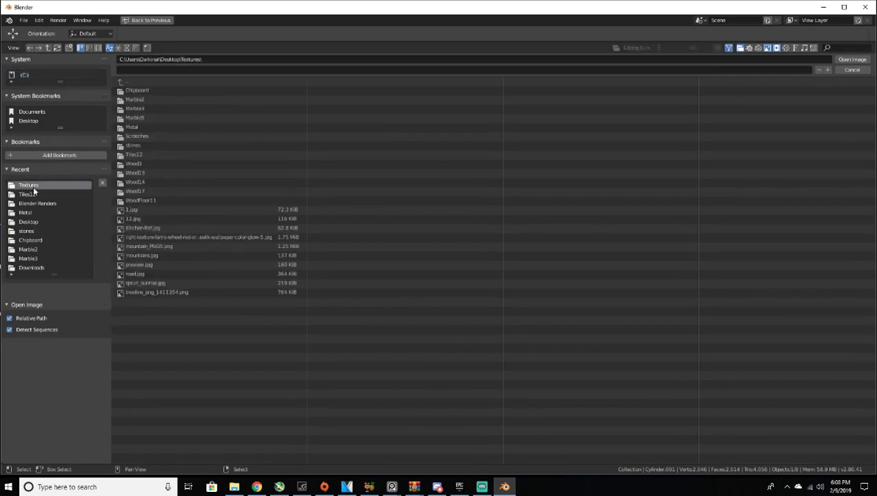
left_click(146, 127)
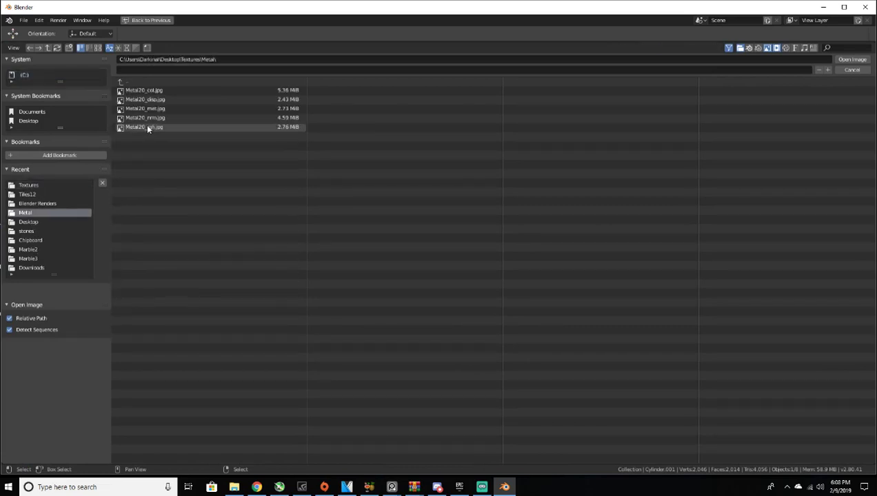
left_click(156, 91)
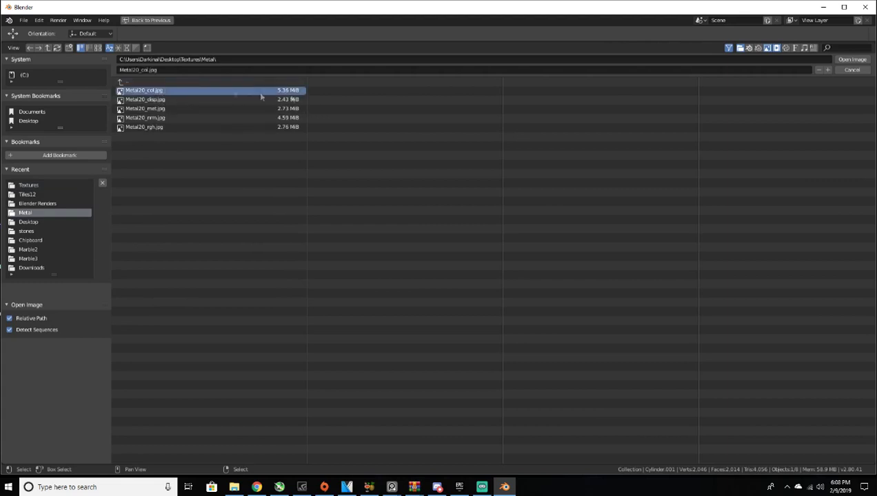
left_click(848, 60)
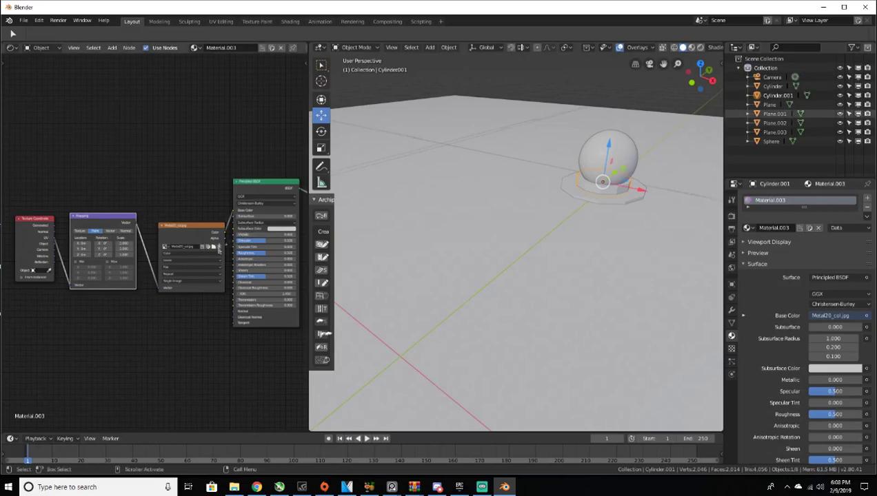
Step: Duplicate the image texture node below the original and load Metal20_nrm.jpg from the Metal folder into the copy
scroll(173, 264, "up", 2)
scroll(144, 248, "down", 1)
left_click_drag(163, 218, 153, 217)
scroll(154, 217, "down", 4)
key("shift+d")
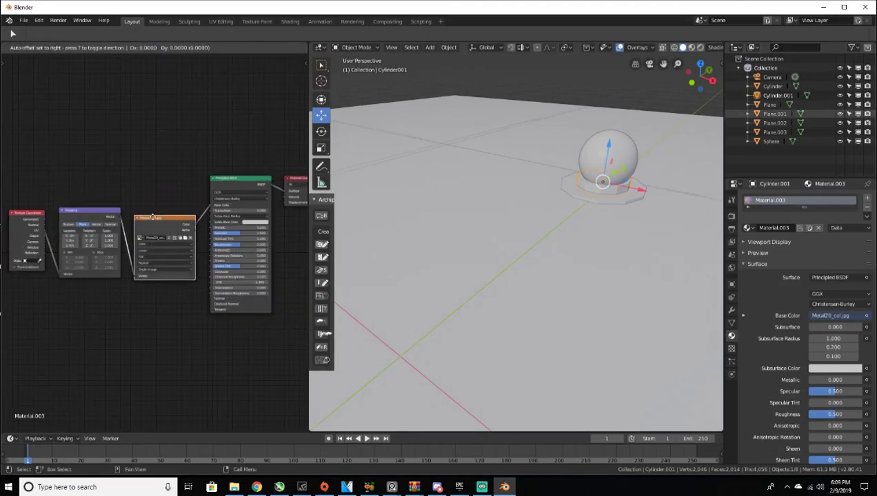
left_click(151, 303)
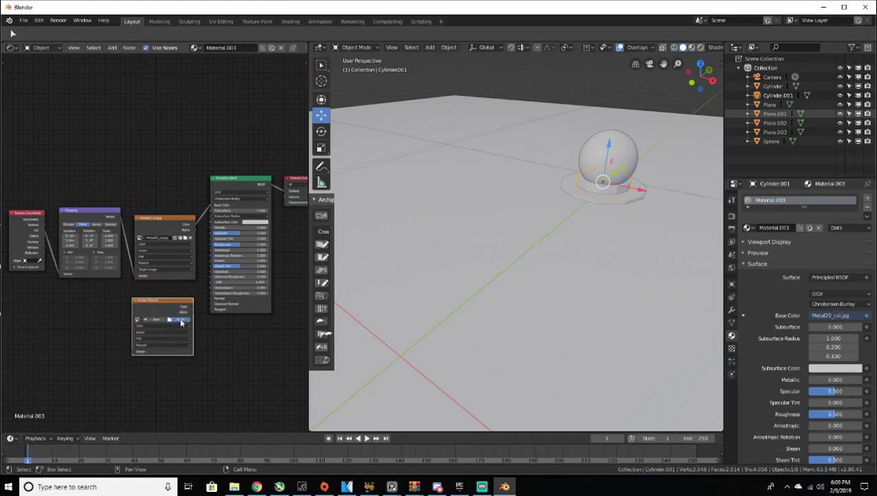
left_click(187, 322)
left_click(30, 186)
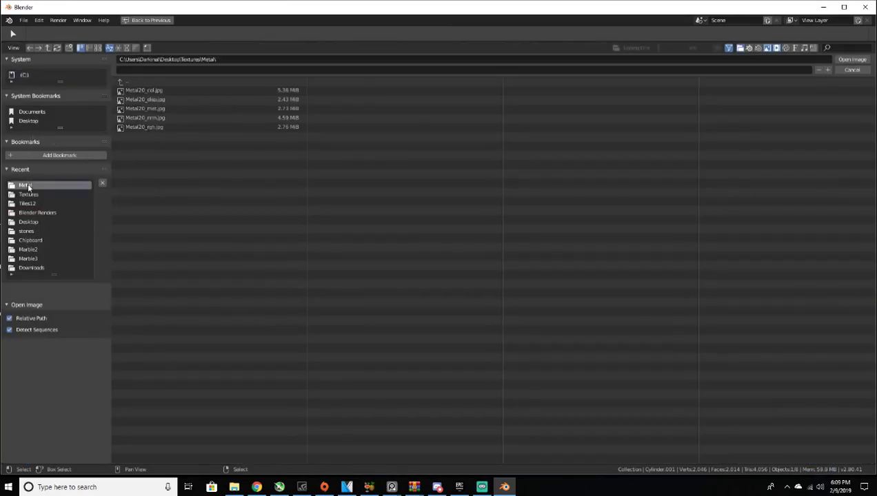
left_click(144, 118)
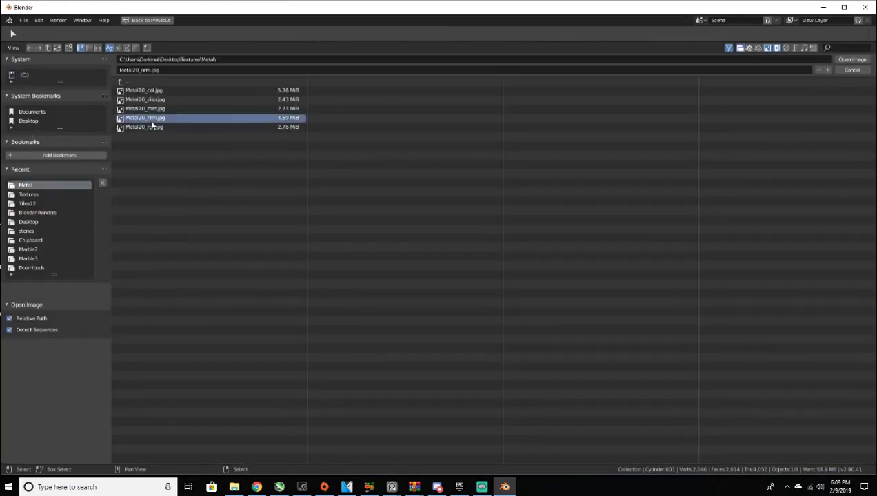
left_click(850, 61)
Step: Add a Normal Map node beside the Metal20_nrm.jpg texture node
key("shift+a")
left_click(208, 340)
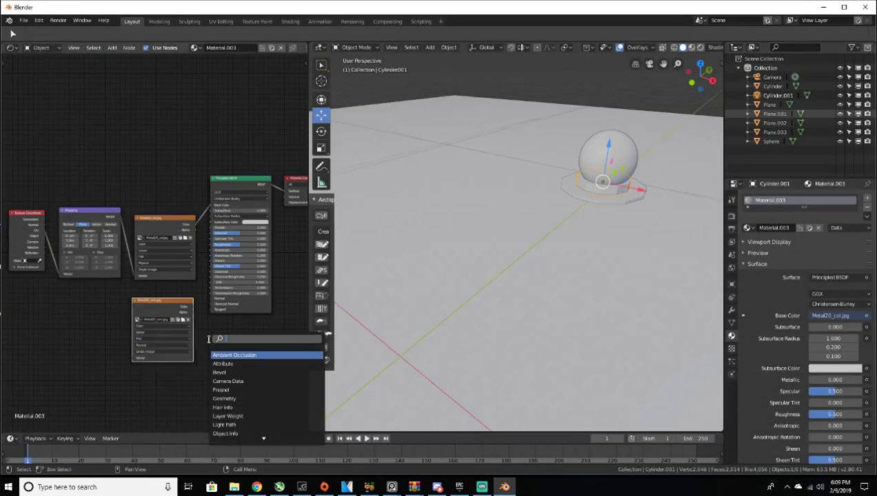
type("norma")
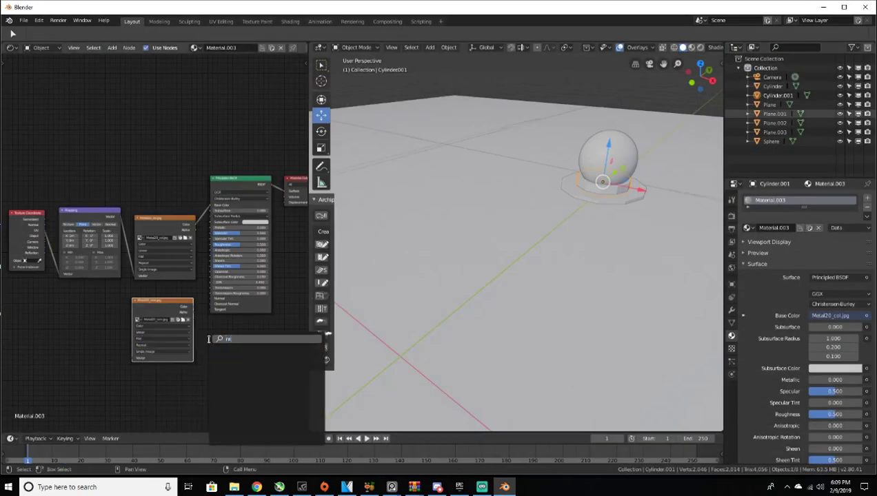
type("ormal")
left_click(226, 364)
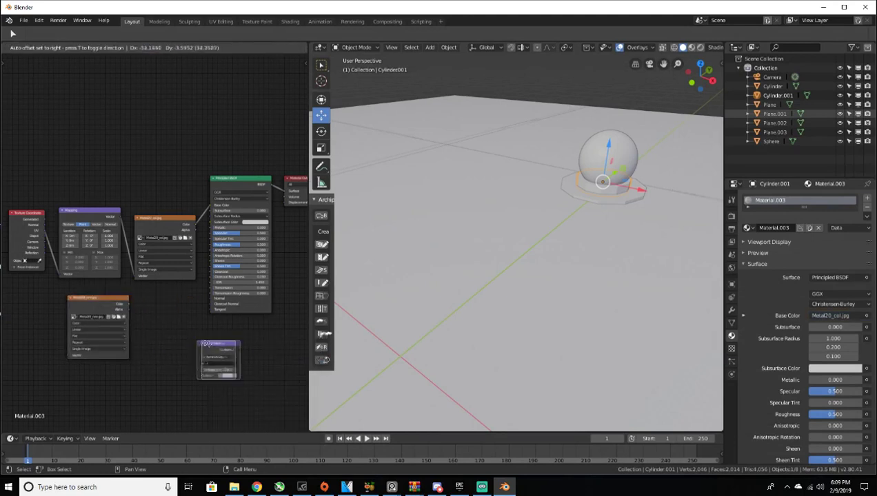
left_click(169, 332)
Step: Link the UV coordinates to the Metal20_nrm.jpg texture, its Color to the Normal Map, and that to the Principled BSDF's Normal input
left_click_drag(131, 307, 153, 343)
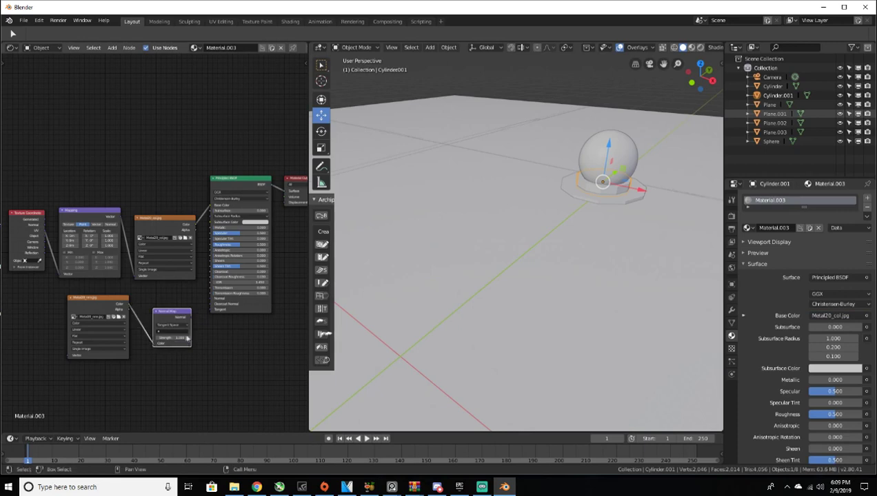
left_click_drag(191, 319, 211, 301)
left_click_drag(45, 230, 66, 354)
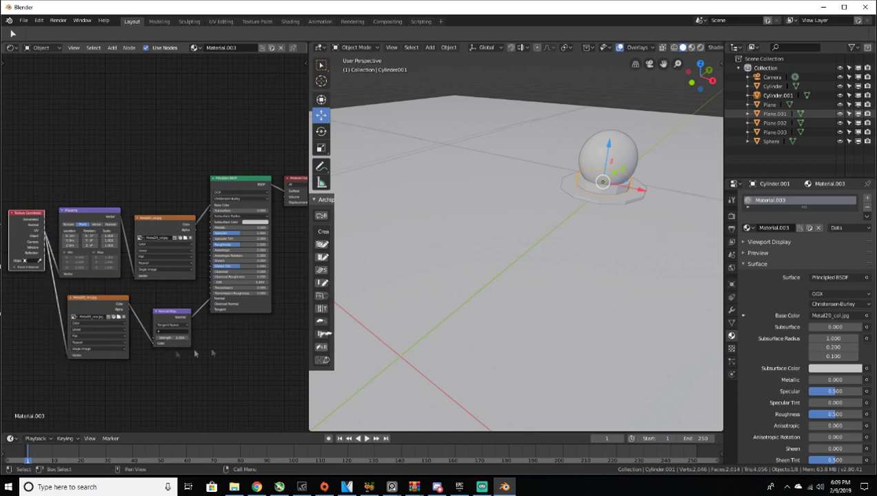
Step: Show the base close up in rendered shading and set the upper disc material's Metallic to 1.000
middle_click_drag(286, 340, 279, 341)
scroll(601, 184, "up", 8)
scroll(597, 177, "down", 2)
middle_click_drag(593, 168, 511, 187, "shift")
key("z")
left_click(511, 133)
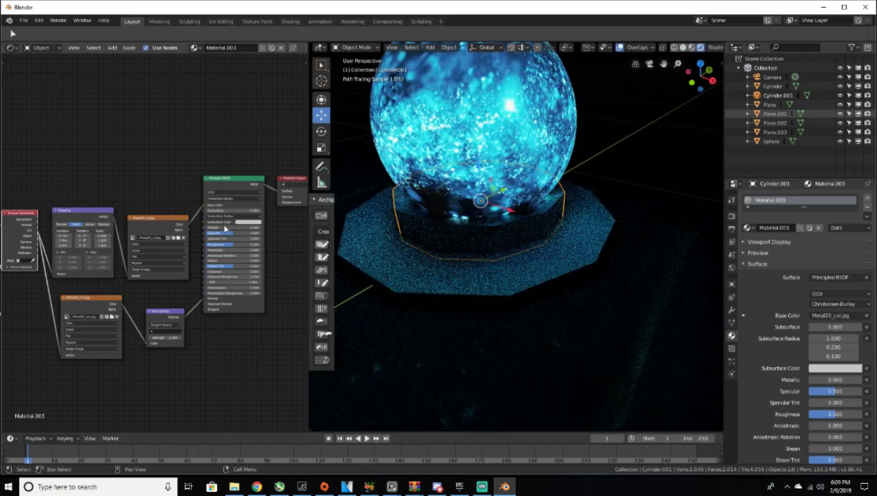
left_click_drag(220, 227, 261, 228)
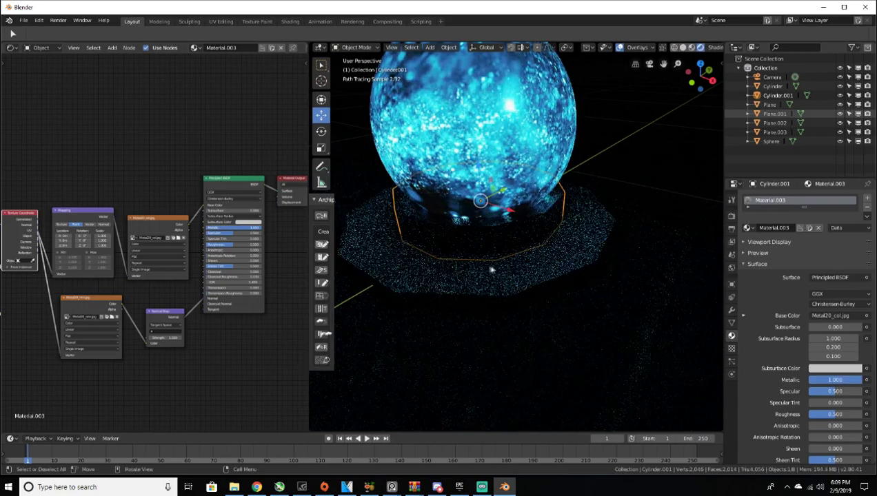
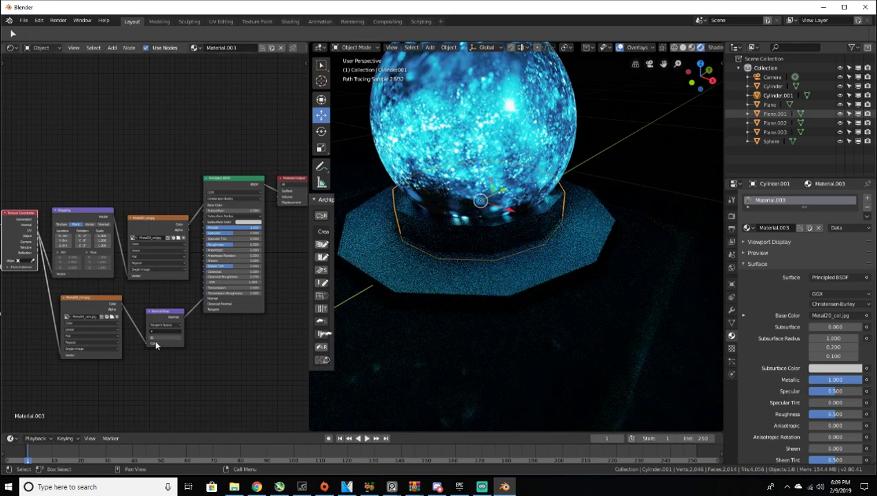
Step: Switch to solid shading, select the lower disc of the base and assign it the existing Material.003
key("Return")
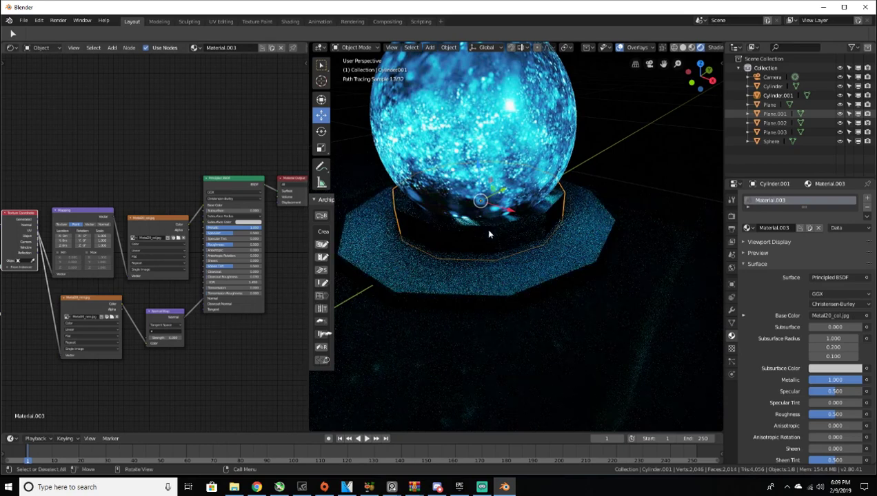
key("z")
left_click(572, 241)
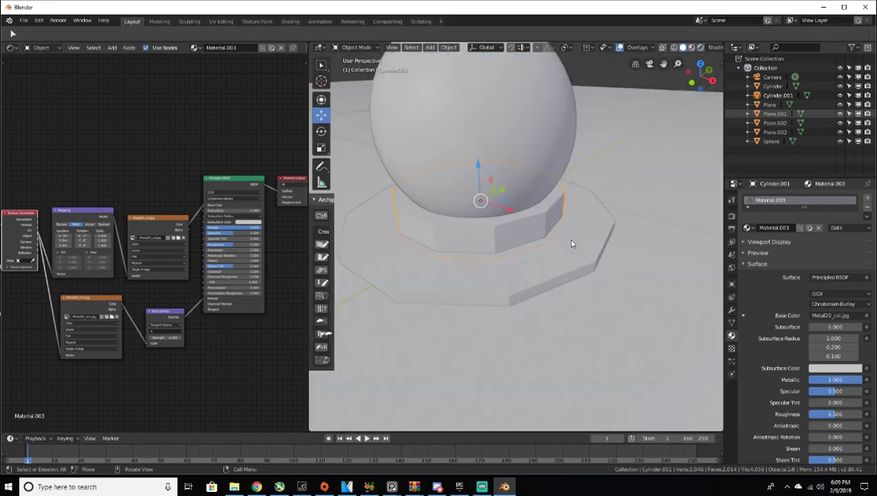
left_click(570, 245)
left_click(531, 231)
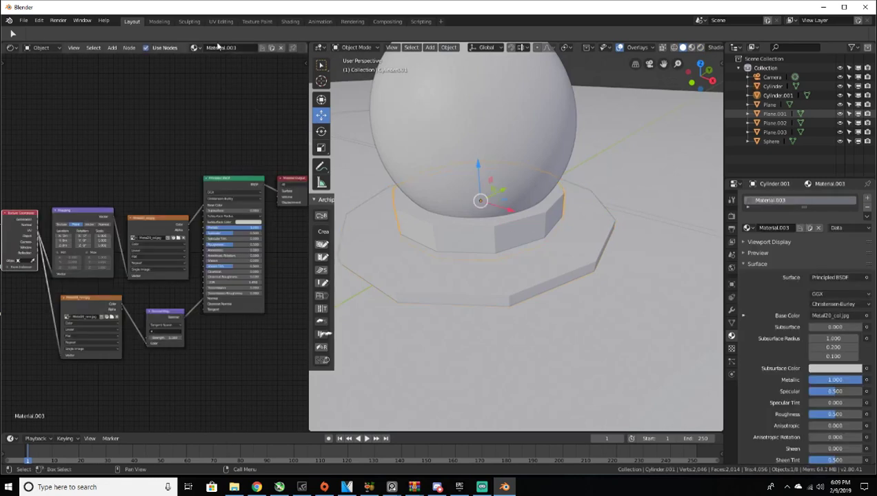
left_click(456, 278)
left_click(152, 47)
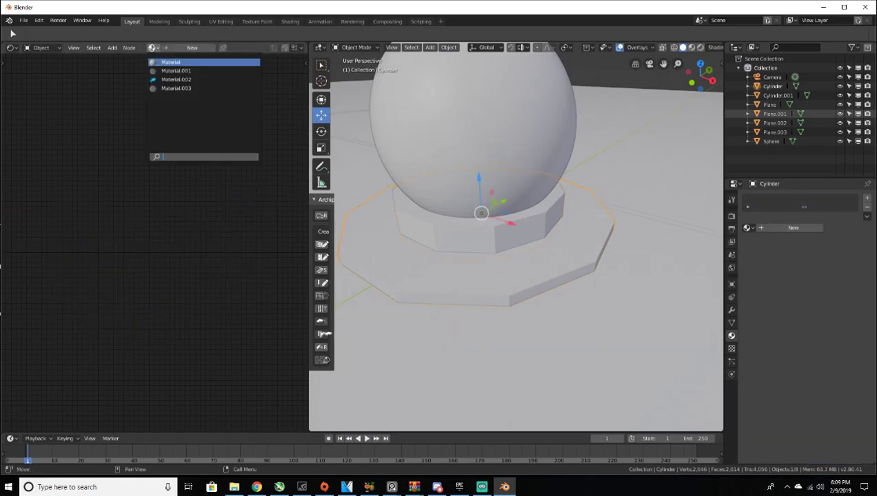
left_click(174, 89)
Step: Preview the lower disc's metal material in rendered shading and return to solid shading
key("z")
left_click(417, 183)
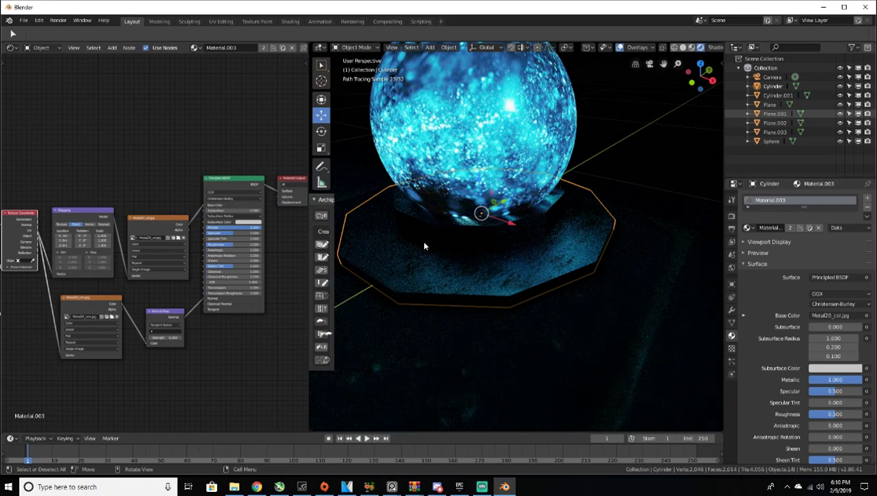
key("z")
left_click(489, 244)
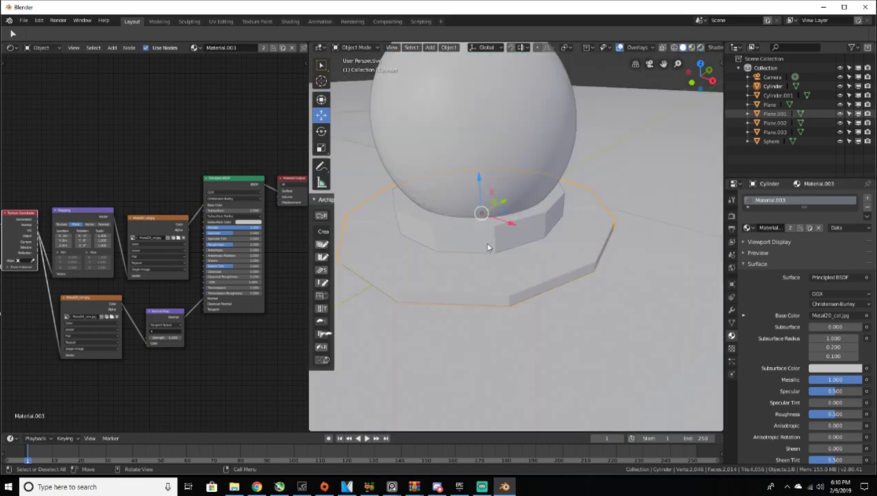
Step: Examine the finished orb render used as the desktop wallpaper for its small surrounding orbs, and return to Blender
scroll(501, 249, "down", 4)
scroll(502, 249, "down", 2)
scroll(501, 252, "up", 5)
middle_click_drag(501, 255, 519, 231, "shift")
scroll(548, 242, "down", 3)
scroll(548, 243, "up", 3)
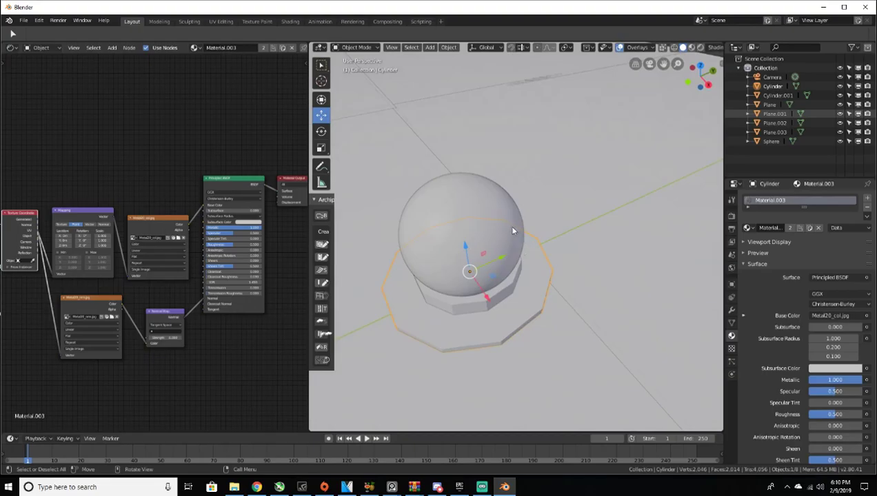
left_click(874, 487)
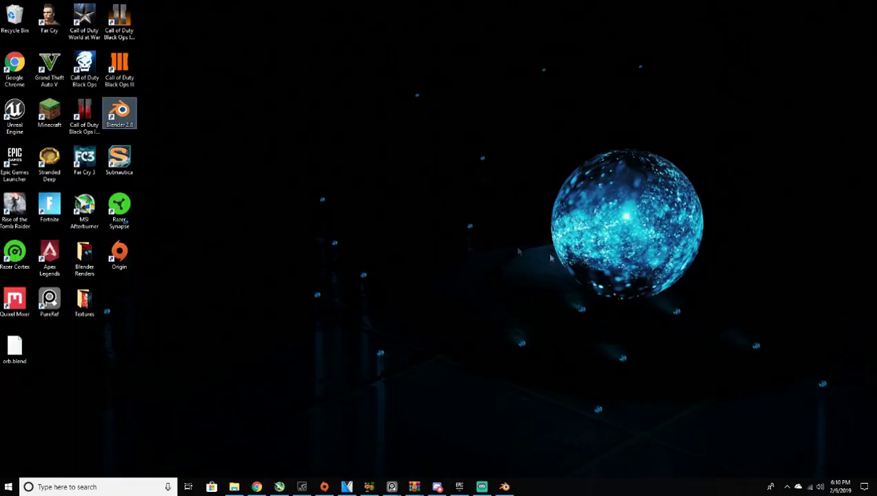
left_click(474, 224)
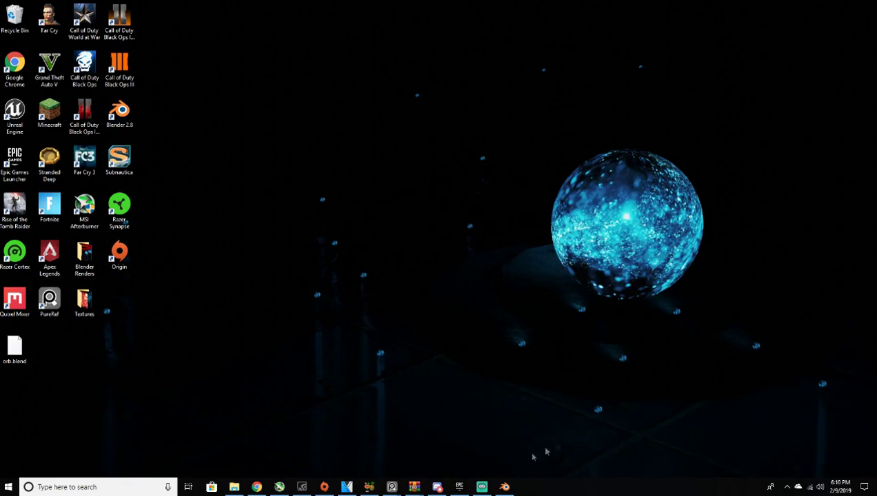
left_click(504, 486)
Step: Duplicate the glowing orb and place the copy beside the original, in front of the base
middle_click_drag(483, 228, 542, 174)
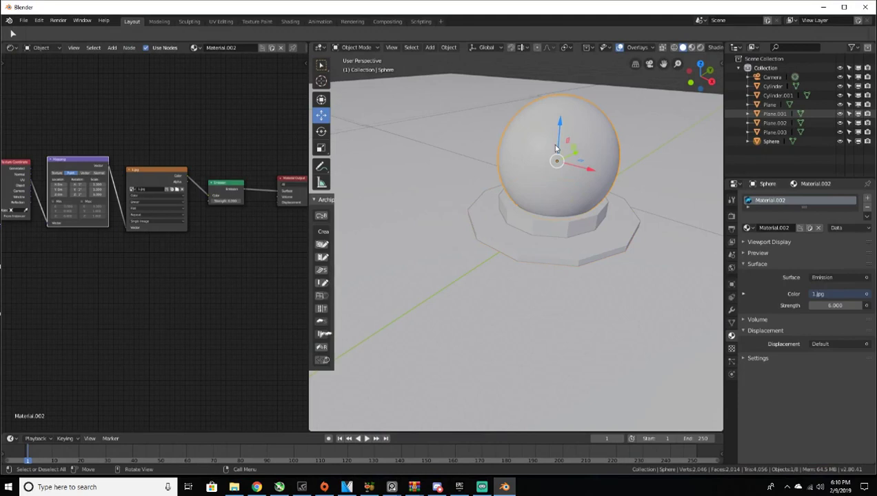
left_click(553, 145)
key("shift+d")
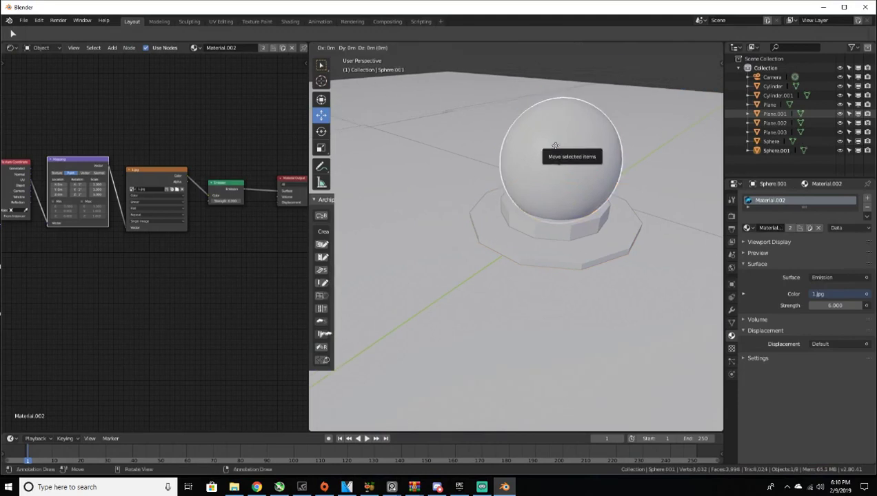
left_click_drag(585, 173, 495, 212)
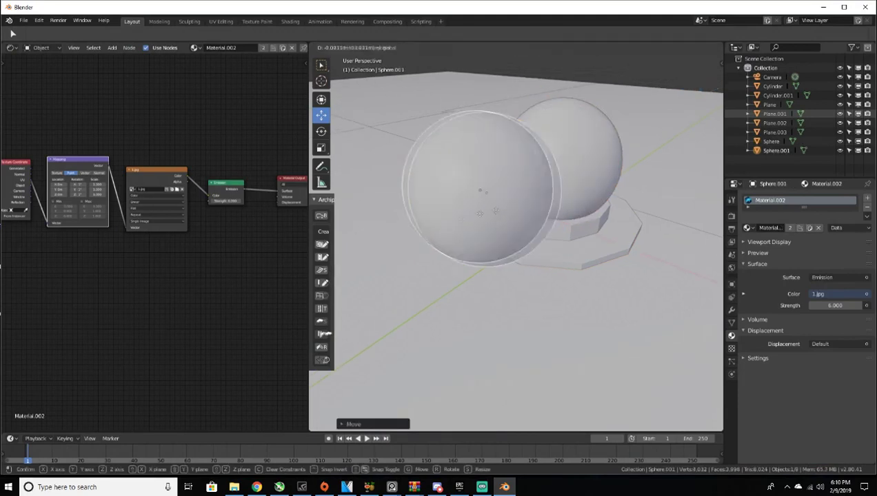
Step: Shrink the orb copy to a scale of about 0.006 and lower it beside the base
key("s")
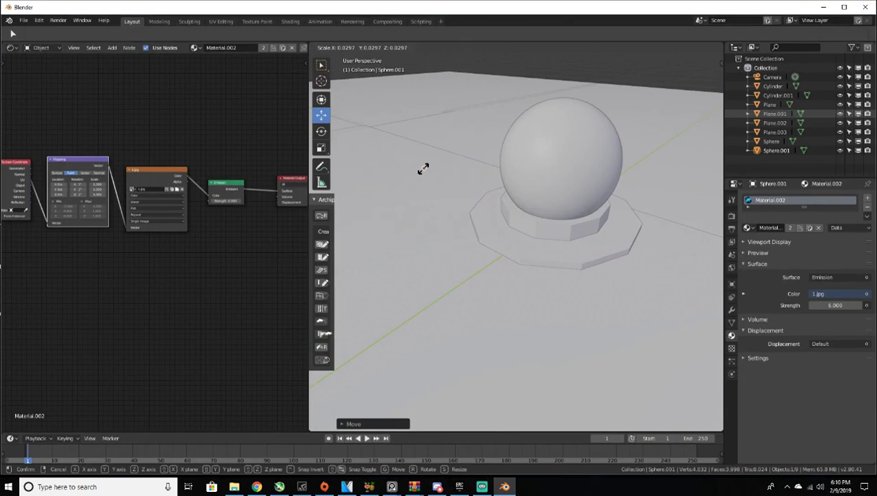
left_click(424, 169)
key("s")
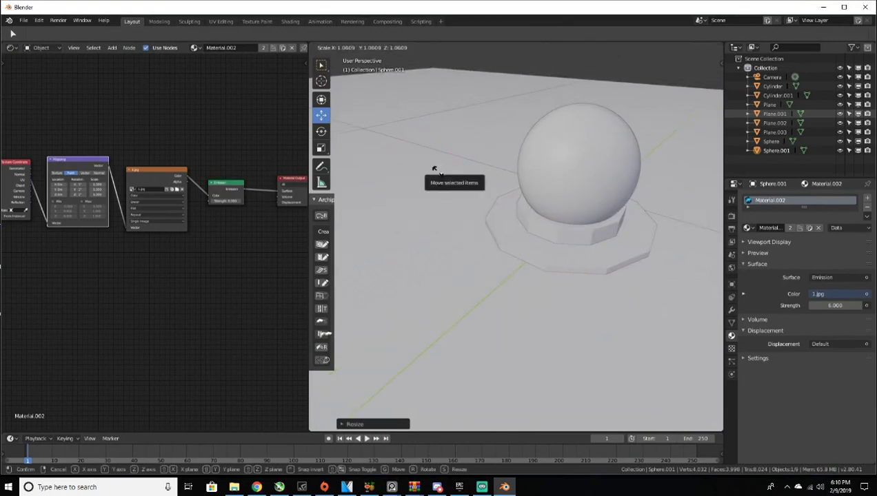
left_click(436, 176)
mouse_move(436, 145)
left_mouse_down()
mouse_move(429, 209)
mouse_move(427, 201)
left_mouse_up()
scroll(428, 201, "down", 5)
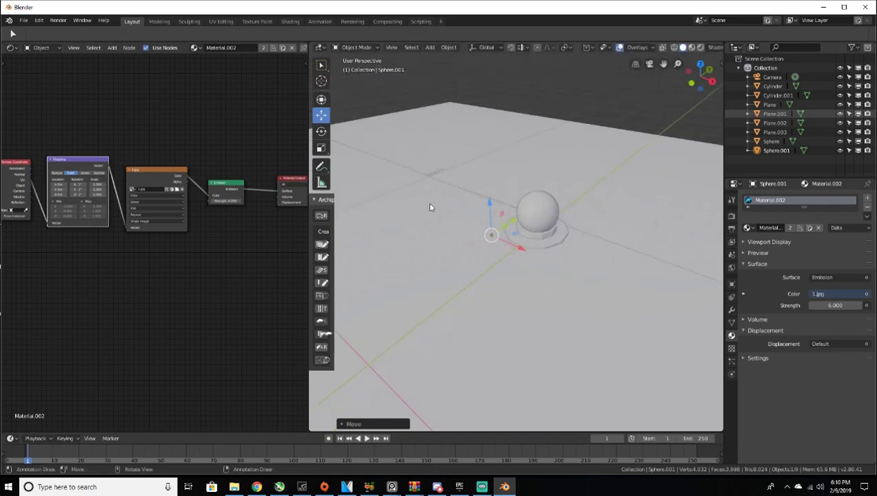
middle_click_drag(448, 201, 464, 194)
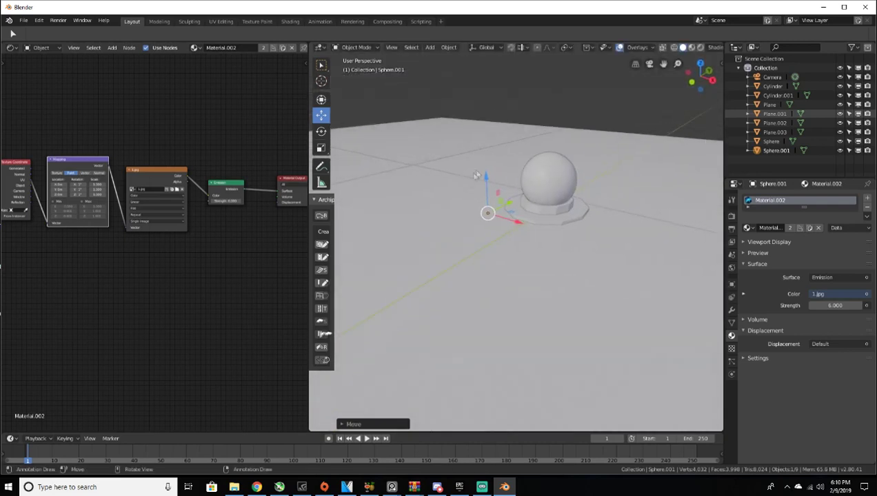
Step: Look through the camera, enable Lock Camera to View and tilt the shot to bring the whole orb and base into frame
key("KP_0")
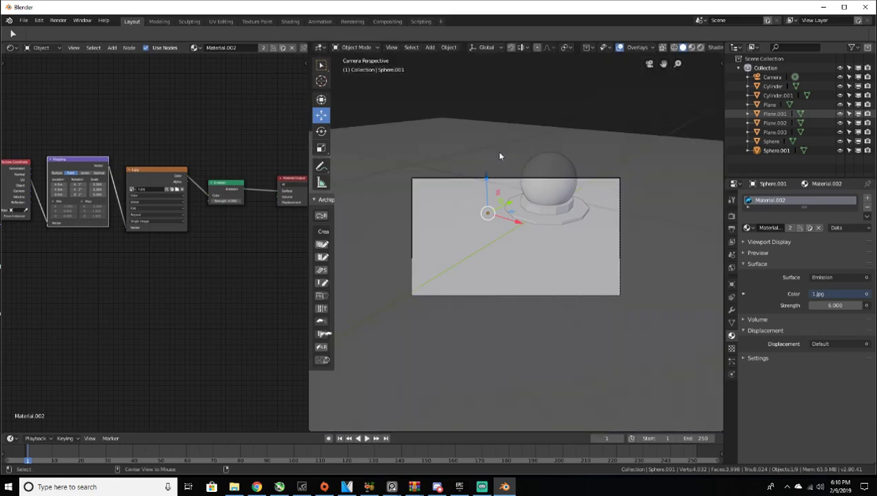
middle_click_drag(499, 156, 500, 135)
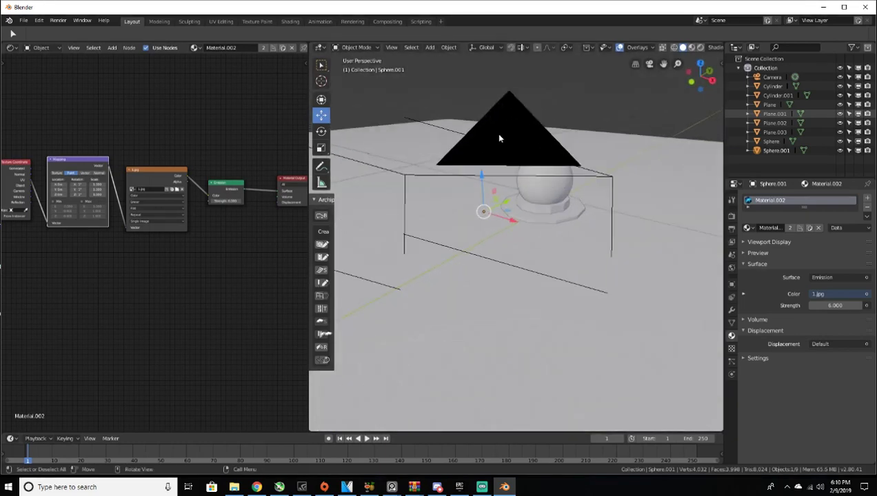
key("KP_0")
key("n")
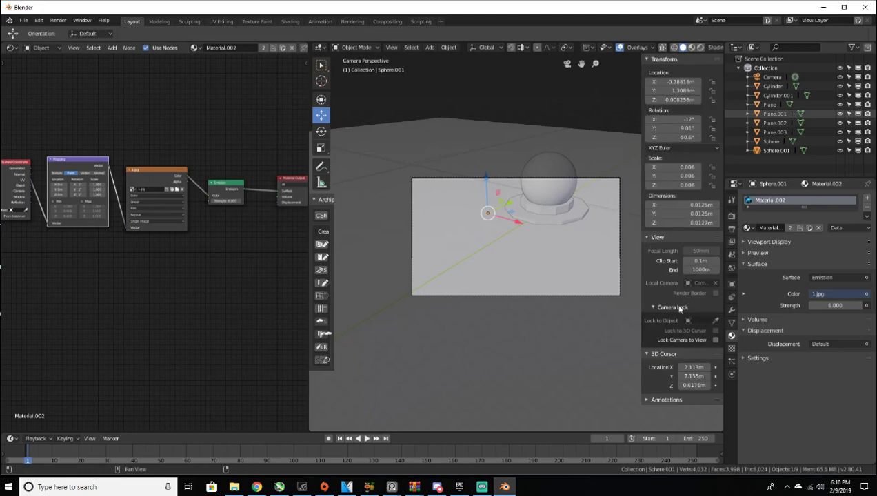
left_click(715, 340)
left_click(579, 121)
middle_click_drag(574, 126, 587, 142)
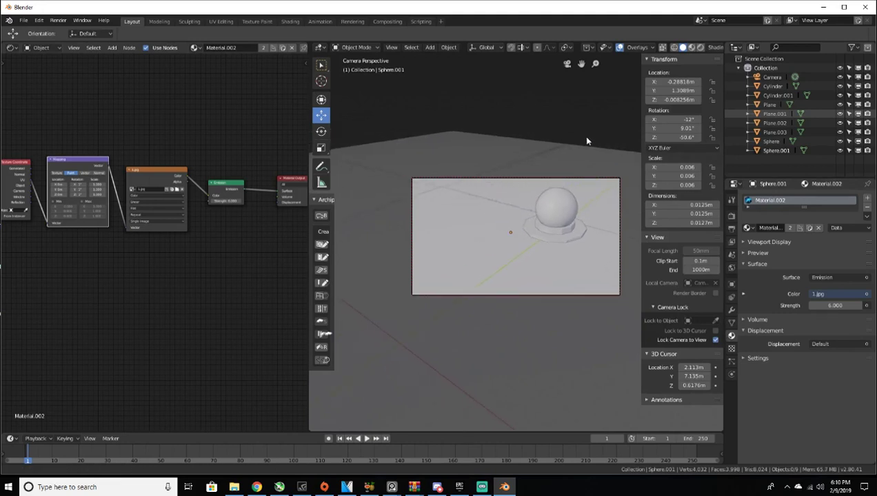
Step: Preview the camera shot in rendered shading, hide the sidebar and reframe the orb from a lower camera angle in solid shading
key("shift+z")
key("z")
left_click(585, 99)
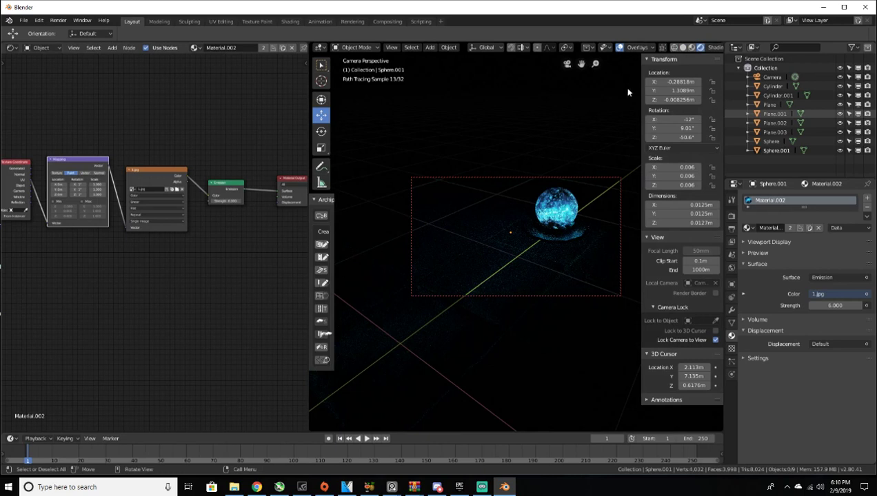
key("n")
key("z")
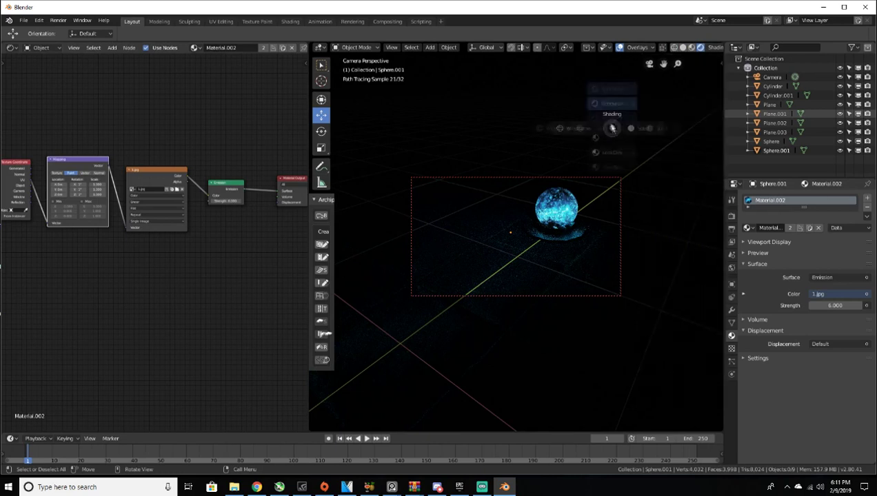
left_click(655, 126)
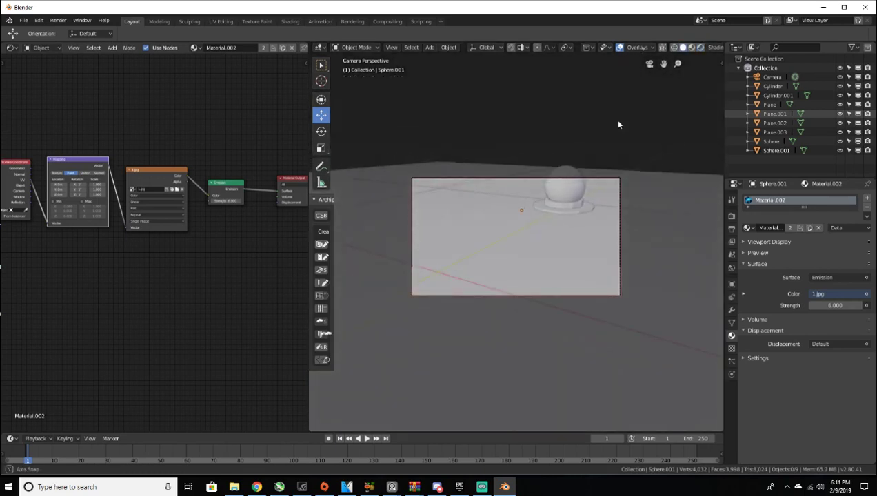
mouse_move(619, 122)
middle_mouse_down("shift")
mouse_move(610, 129)
mouse_move(618, 131)
middle_mouse_up("shift")
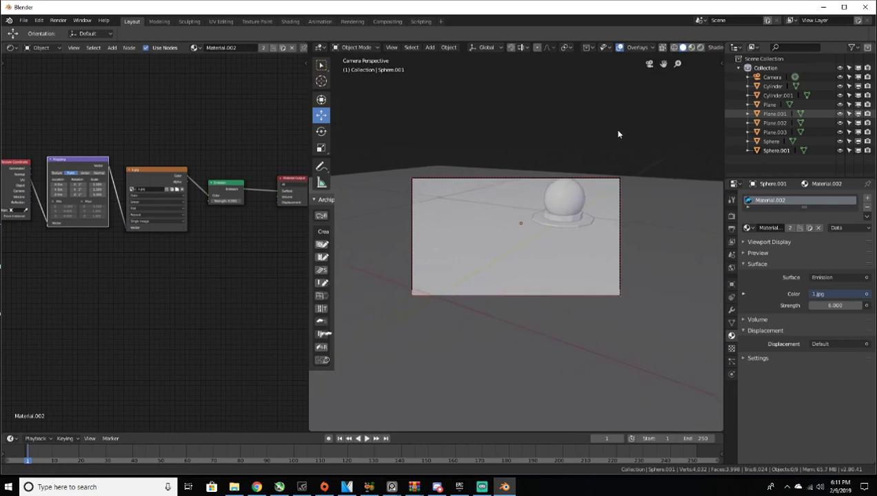
Step: Check the lower-angle shot in rendered shading and shift the camera so the orb sits further toward the frame's right edge
key("z")
left_click(618, 89)
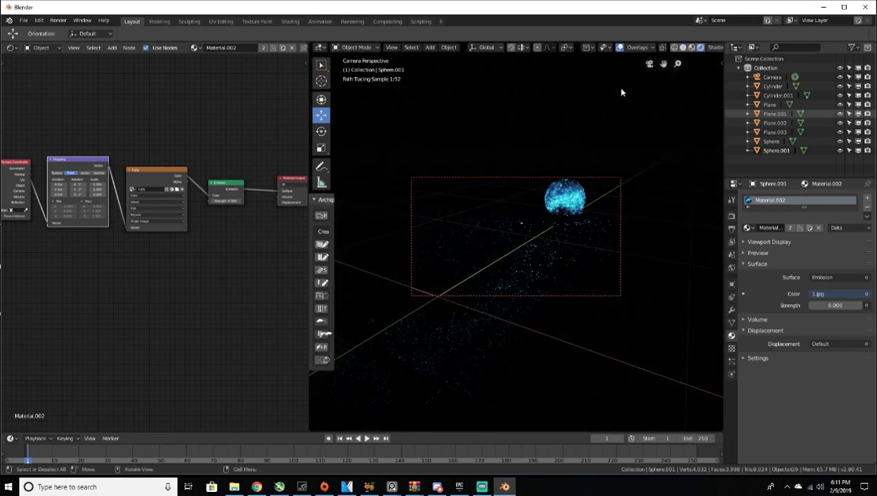
key("z")
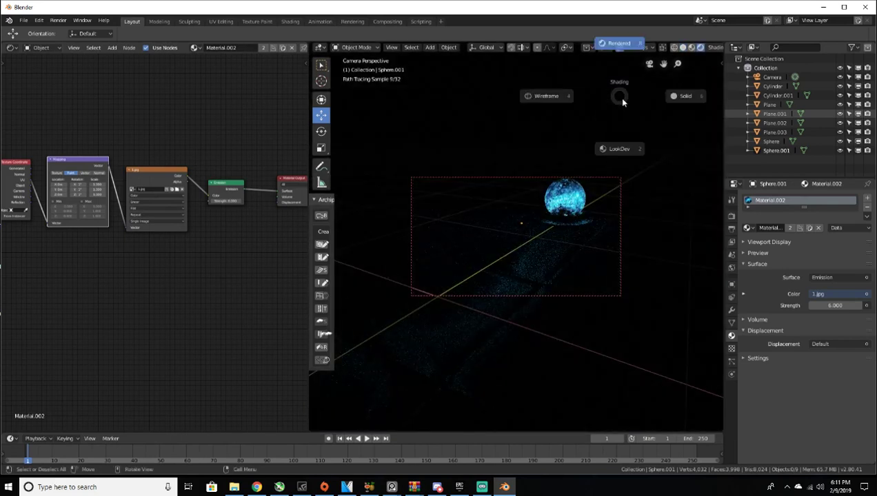
left_click(674, 96)
middle_click_drag(534, 222, 568, 221)
key("ctrl+z")
scroll(553, 199, "down", 3)
key("z")
left_click(577, 169)
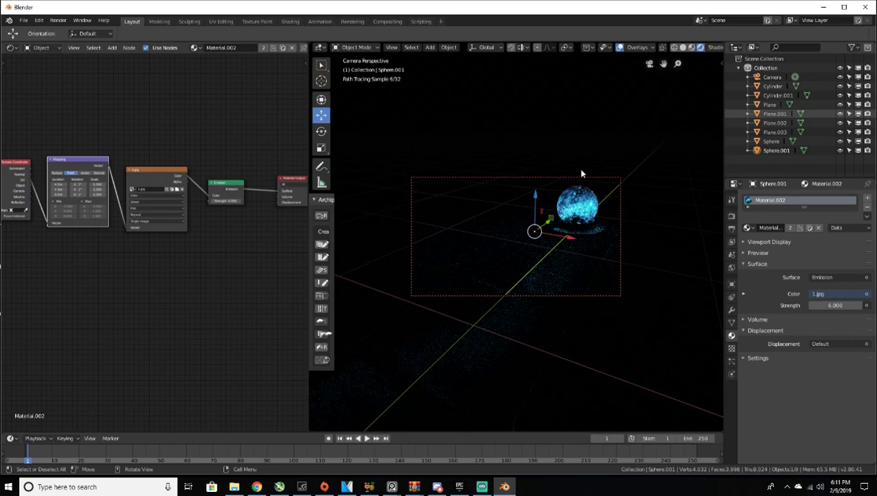
Step: Fine-tune the camera framing to place the orb in the frame's upper right corner, checking it in rendered shading
key("z")
left_click(642, 160)
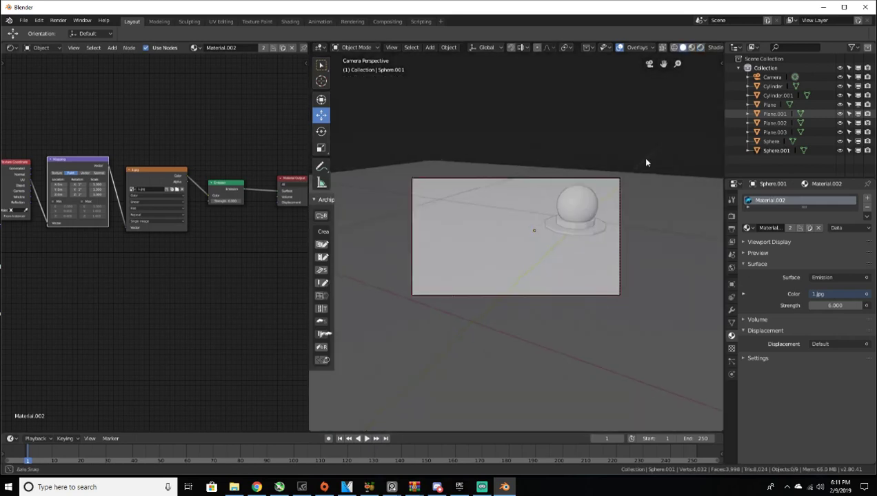
key("z")
left_click(654, 123)
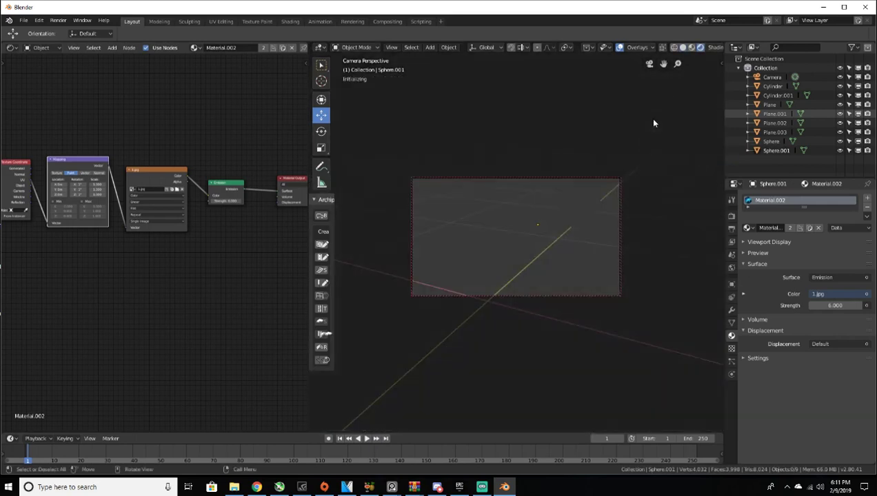
key("z")
left_click(659, 157)
Step: Turn off Lock Camera to View, hide the sidebar and leave the camera view
key("n")
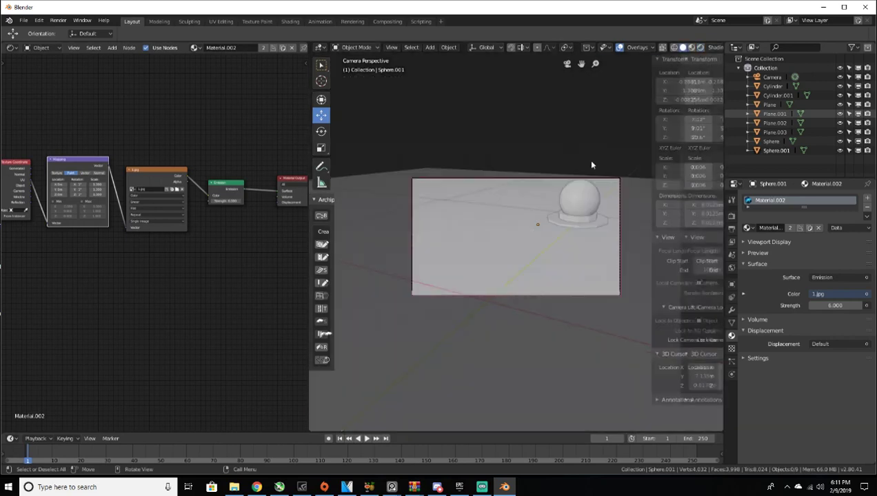
key("n")
key("n")
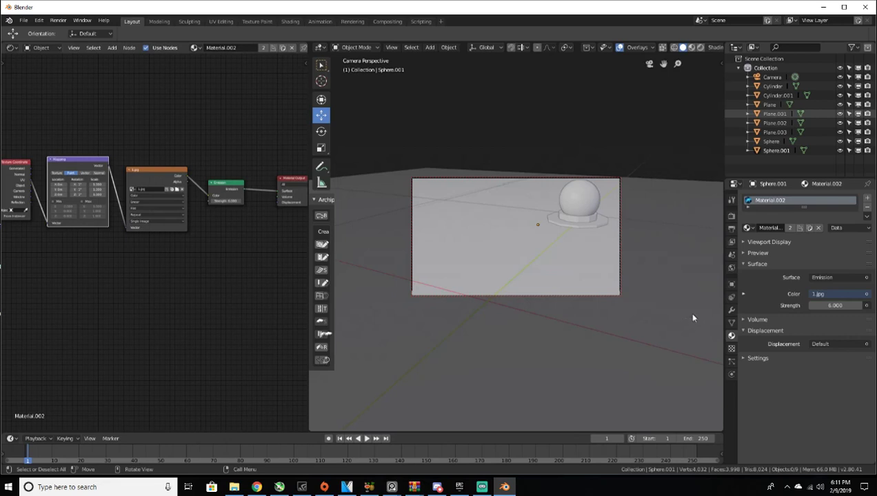
key("n")
middle_click_drag(597, 275, 621, 296)
scroll(587, 282, "up", 5)
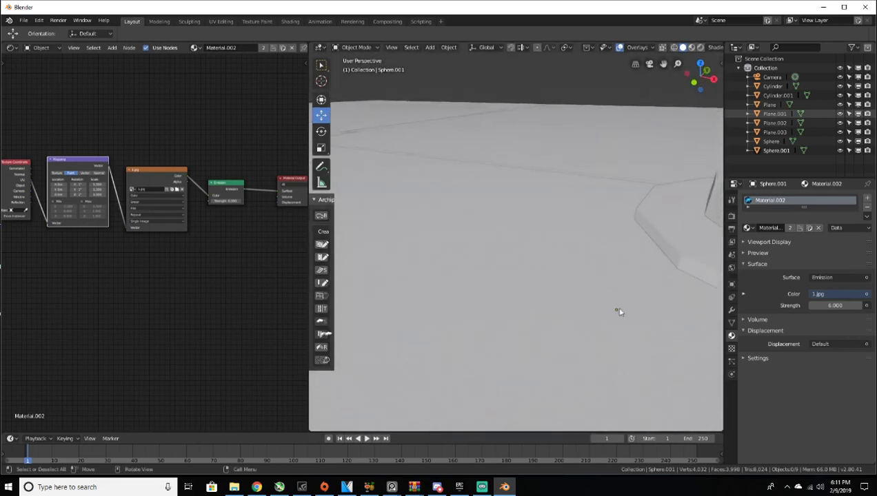
Step: Select the tiny orb copy Sphere.001 and center the view on it
left_click(612, 307)
scroll(648, 257, "down", 5)
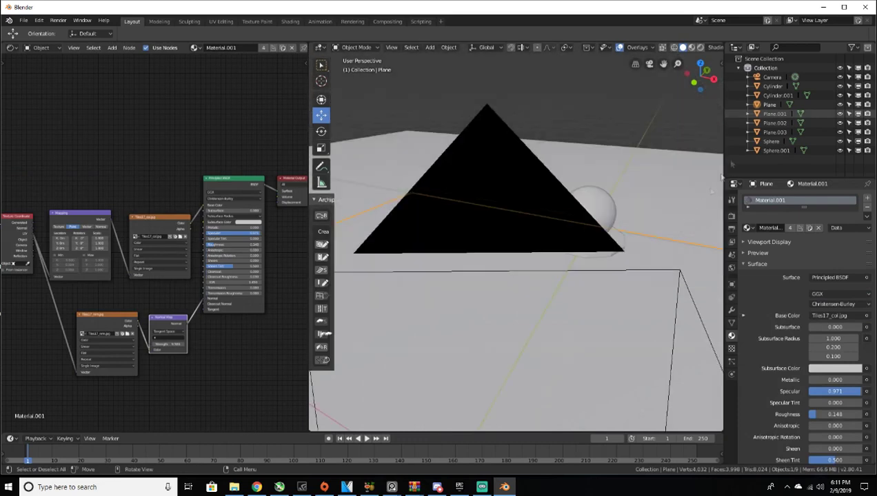
left_click(775, 150)
key("KP_Decimal")
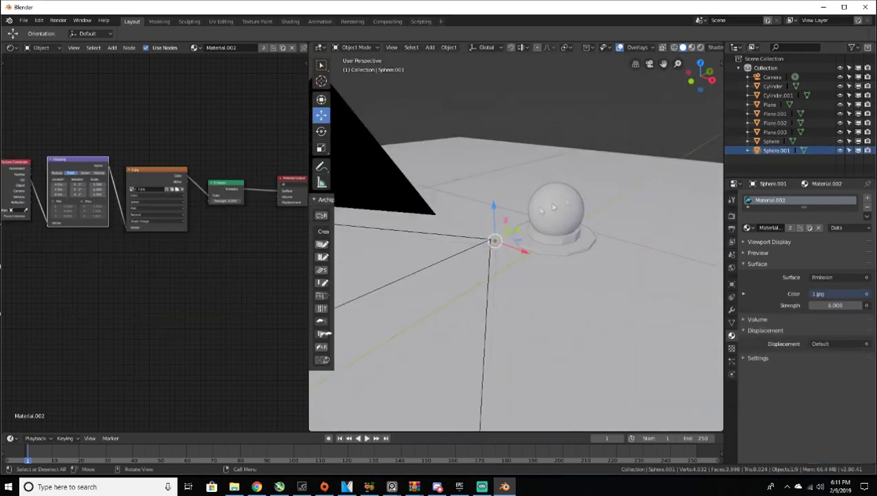
Step: Scale down the tiny orb Sphere.001 and adjust its height slightly along the Z axis
key("s")
left_click(514, 230)
key("g")
key("z")
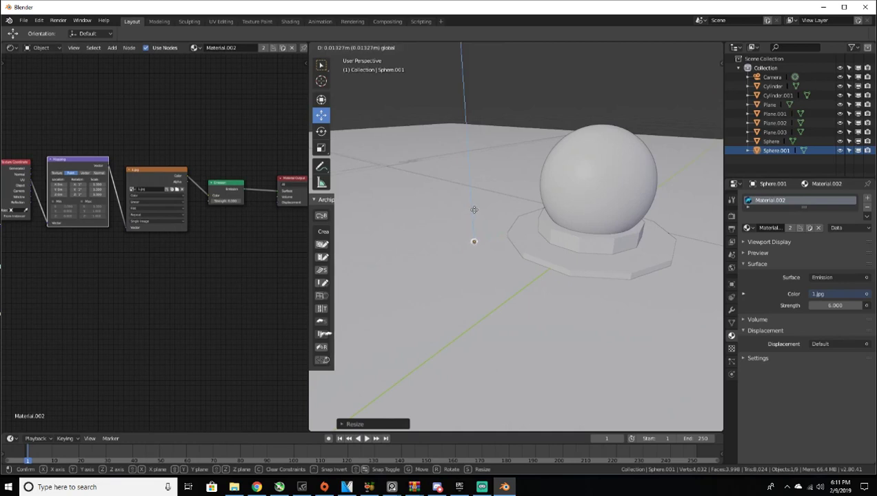
left_click(474, 209)
Step: Duplicate the tiny orb, place the copy near it on the floor and adjust the copy's height along Z
middle_click_drag(475, 208, 517, 229)
key("shift+d")
left_click(521, 254)
key("g")
key("z")
left_click(518, 250)
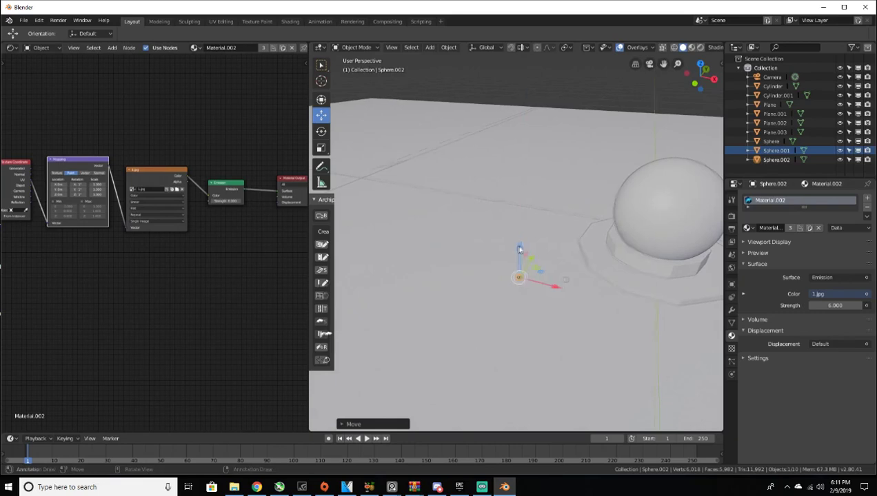
Step: Duplicate two more tiny orbs on the same side of the main orb, checking placement through the camera
middle_click_drag(519, 250, 486, 256)
key("shift+d")
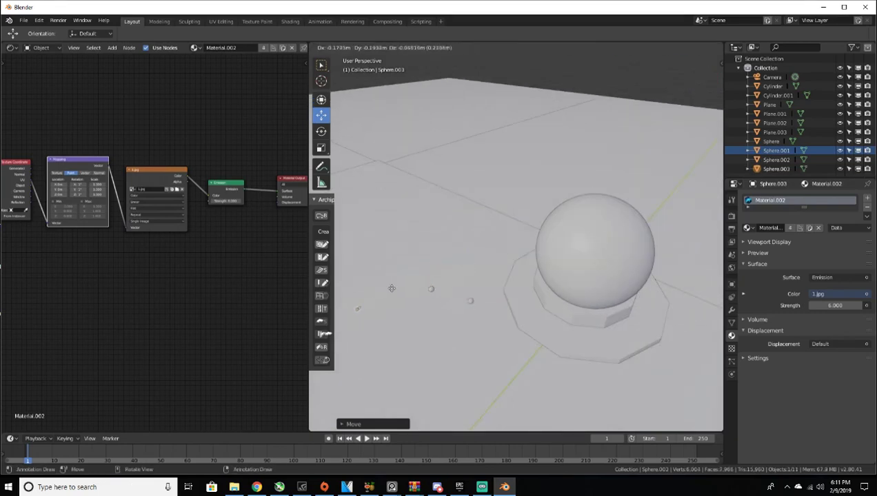
left_click(395, 273)
key("KP_0")
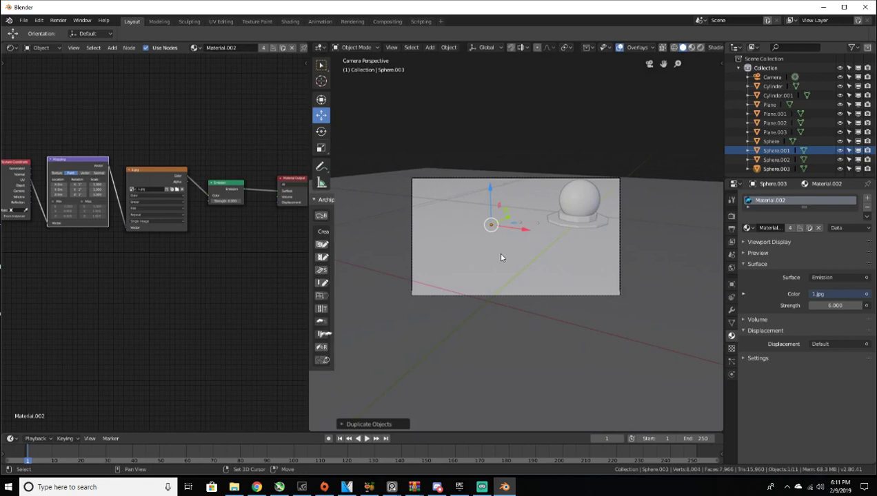
key("KP_0")
key("shift+d")
left_click(467, 276)
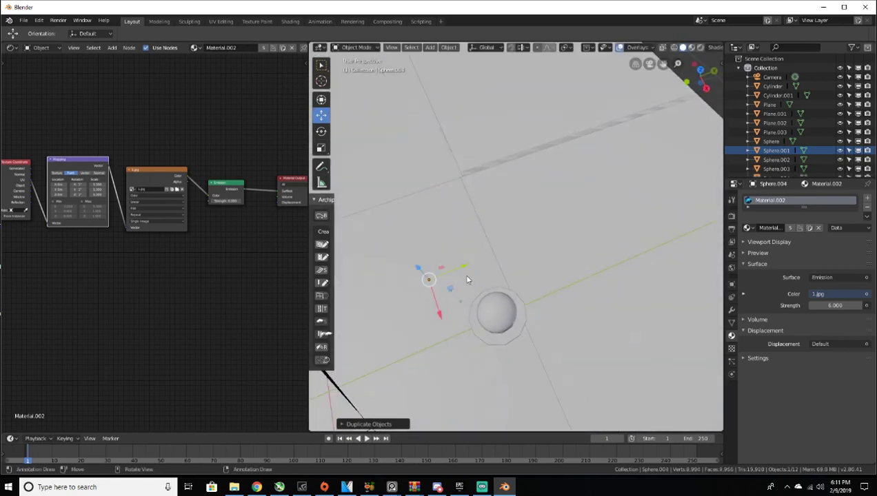
Step: Duplicate two tiny orbs to the area behind the main orb and spread them apart along the axes
key("shift+d")
left_click(561, 246)
left_click_drag(556, 230, 623, 203)
left_click_drag(603, 233, 615, 260)
key("shift+d")
left_click(614, 261)
left_click_drag(635, 228, 580, 252)
Step: Add two further tiny orb copies on the main orb's far side and shift the last one outward
key("shift+d")
left_click(582, 252)
key("shift+d")
left_click(591, 344)
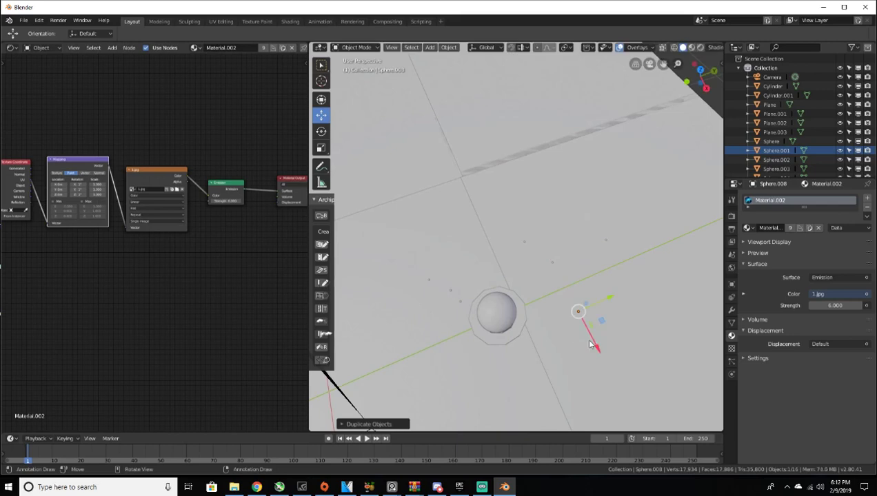
left_click_drag(607, 301, 674, 272)
left_click_drag(656, 319, 647, 305)
Step: Duplicate another tiny orb at the outer edge of the group and raise it about 0.15 m along Z
key("shift+d")
left_click(634, 335)
middle_click_drag(635, 335, 647, 255)
key("g")
key("z")
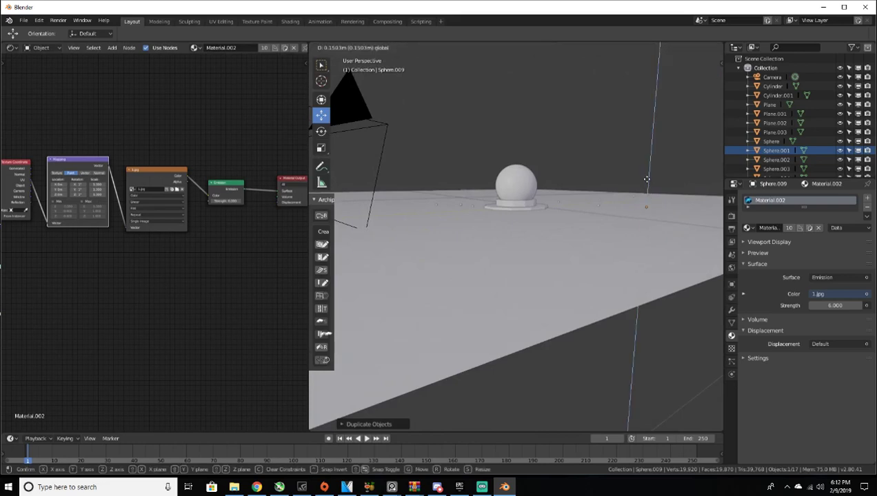
left_click(648, 176)
Step: Check the scattered tiny orbs through the camera in rendered shading
key("KP_0")
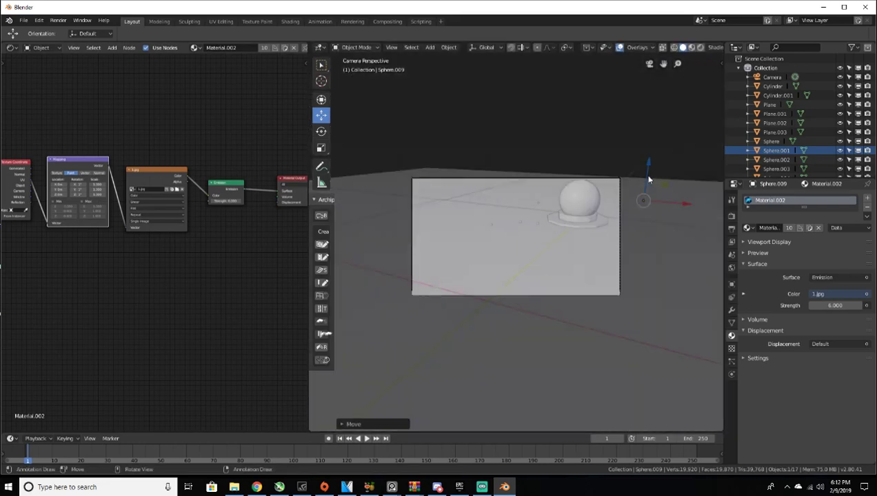
key("z")
left_click(585, 153)
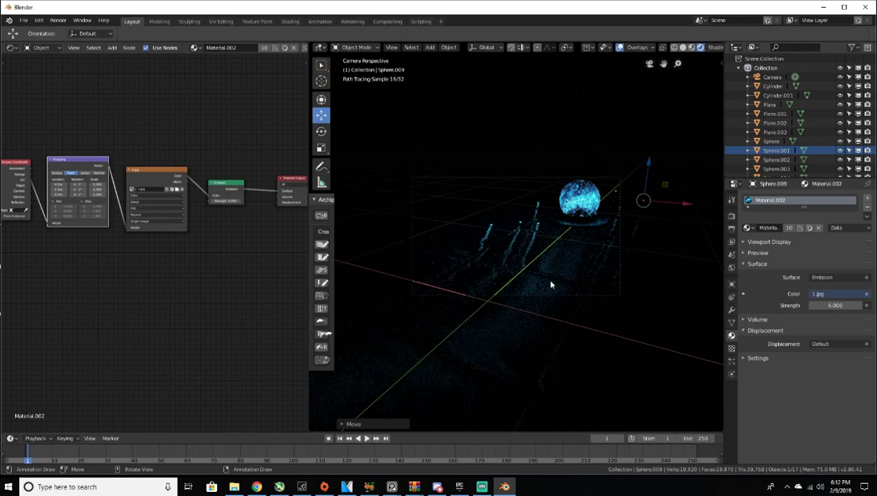
Step: Select the tile floor plane and set its material's Specular to 0.248 and Roughness to 0.281
left_click(552, 281)
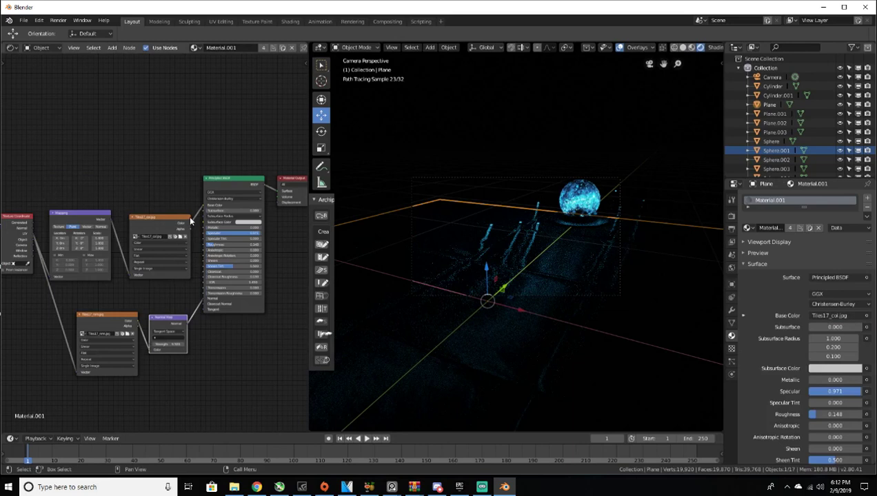
scroll(235, 246, "up", 1)
scroll(235, 245, "up", 1)
mouse_move(264, 232)
left_mouse_down()
mouse_move(227, 231)
mouse_move(241, 244)
left_mouse_up()
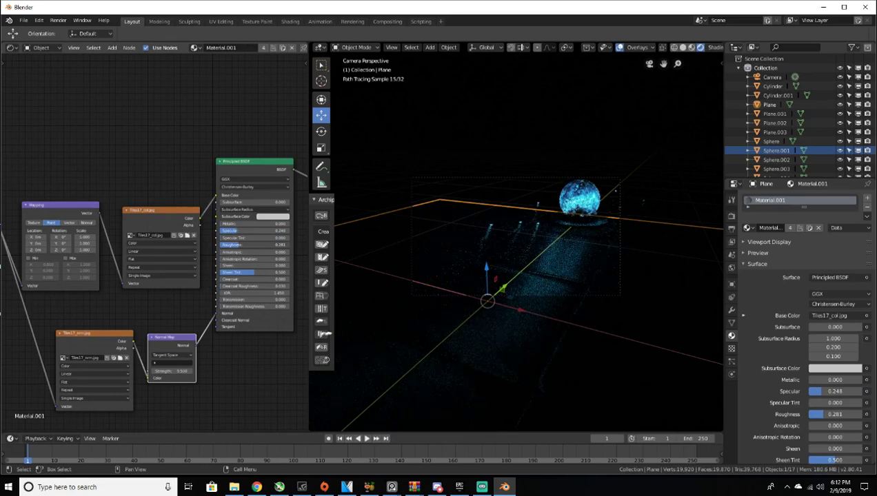
Step: Return to solid shading, leave the camera view and move the tiny orb next to Sphere.005 farther back along X
key("z")
left_click(619, 163)
middle_click_drag(644, 159, 604, 183)
left_click(604, 210)
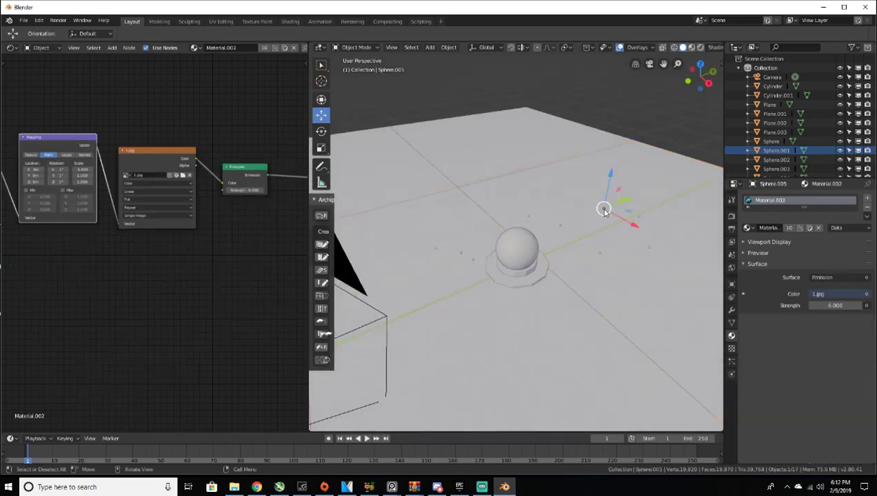
left_click(634, 212)
left_click(640, 217)
left_click_drag(667, 231, 560, 192)
Step: Move the tiny orbs Sphere.009 and Sphere.007 from the main orb's far side to the floor area behind it
left_click(652, 249)
left_click(653, 252)
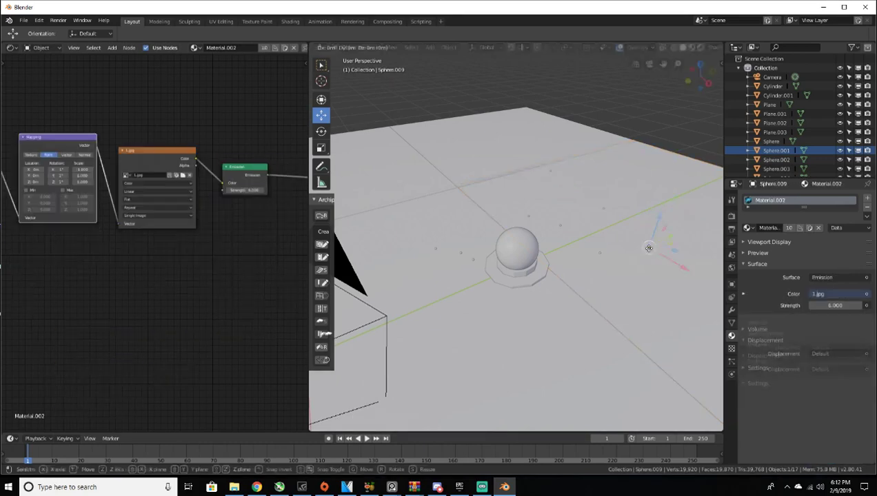
key("shift+d")
left_click(583, 233)
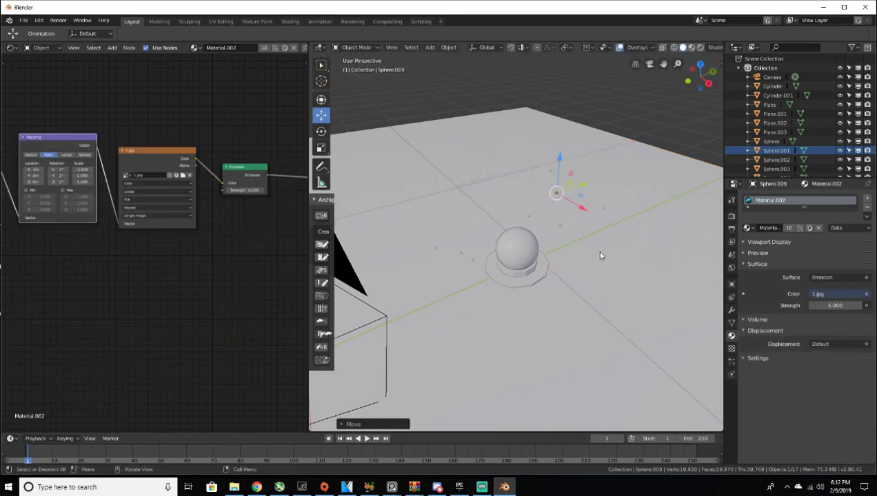
left_click(601, 255)
key("g")
left_click(527, 222)
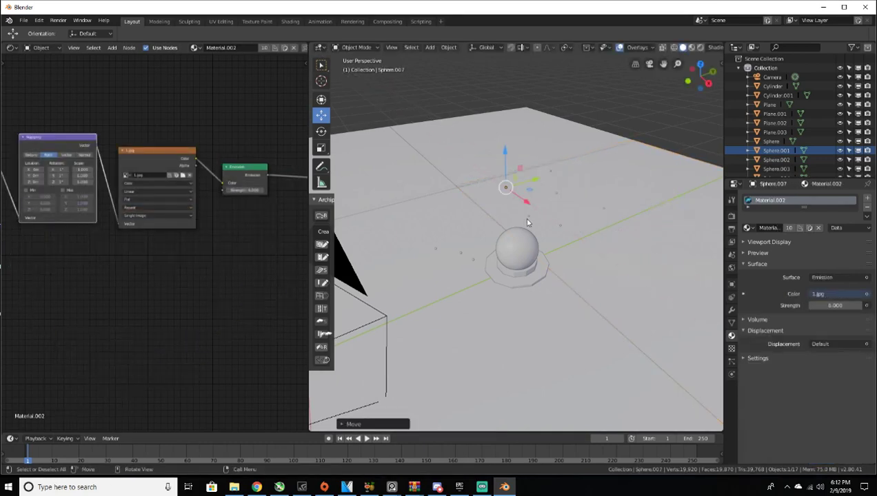
Step: Check the rearranged tiny orbs through the camera in rendered shading
key("KP_0")
key("z")
left_click(506, 165)
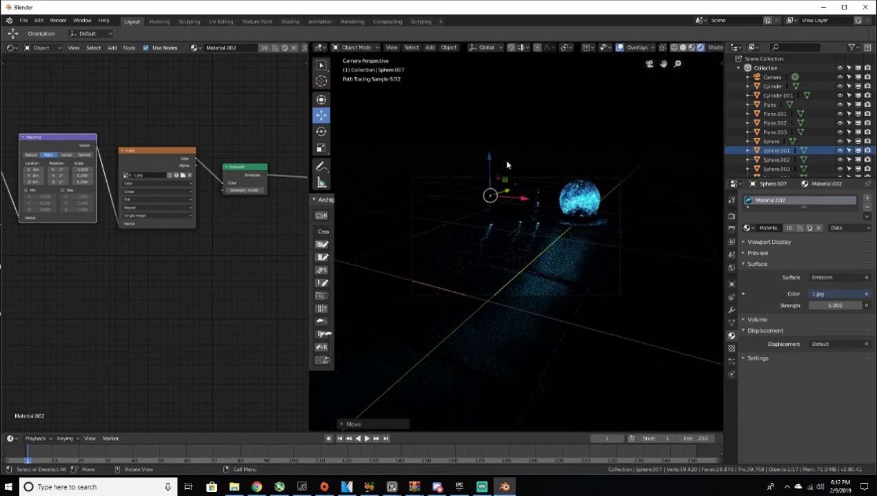
Step: In solid shading, duplicate two more tiny orbs and position them in the empty floor area behind the first three copies
key("z")
left_click(571, 147)
middle_click_drag(590, 117, 561, 155)
key("shift+d")
right_click(560, 155)
key("shift+d")
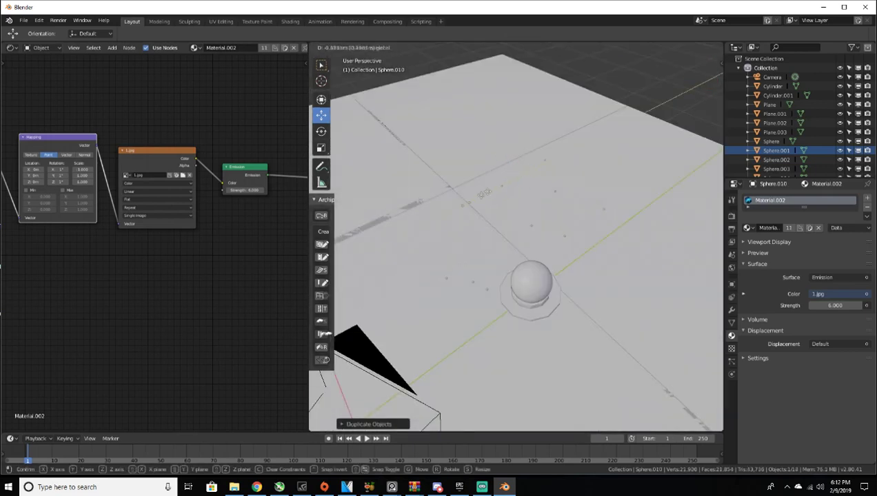
left_click(423, 255)
left_click_drag(424, 254, 453, 289)
left_click_drag(464, 254, 512, 227)
left_click_drag(494, 268, 482, 256)
left_click(476, 249)
Step: Inspect the finished orb layout through the camera in rendered shading with nothing selected, and return to solid shading
key("KP_0")
key("z")
left_click(499, 164)
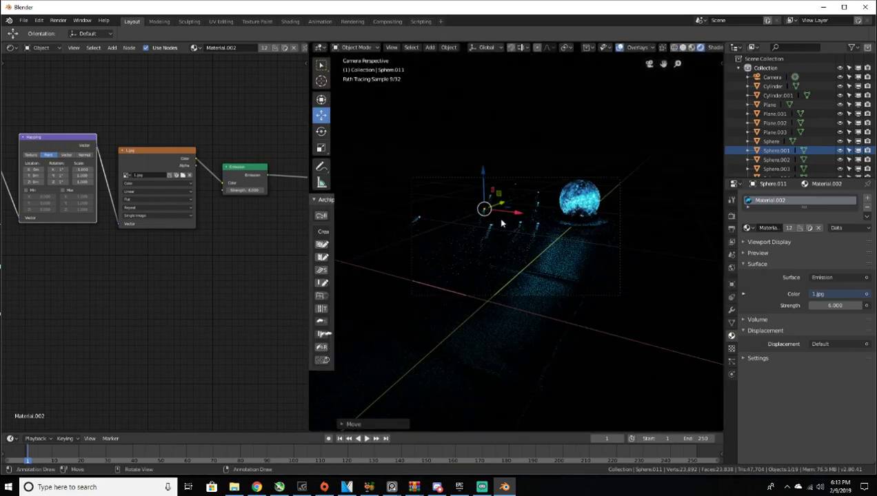
key("alt+a")
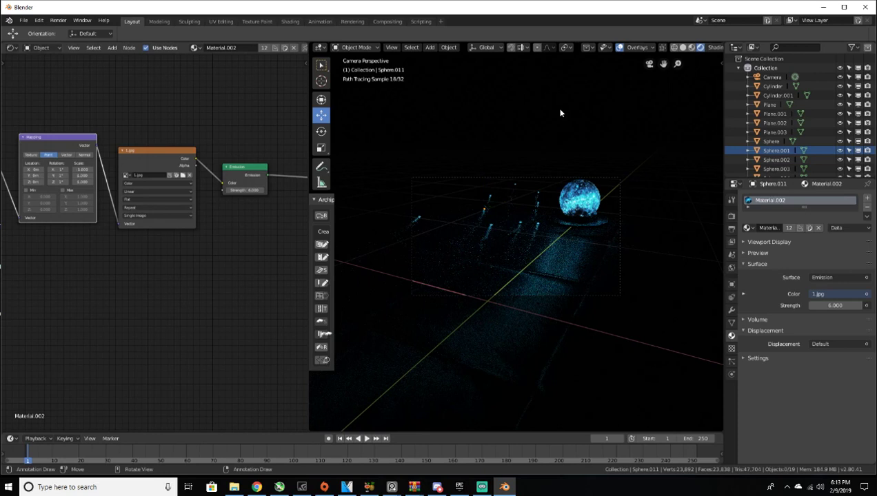
key("z")
left_click(610, 110)
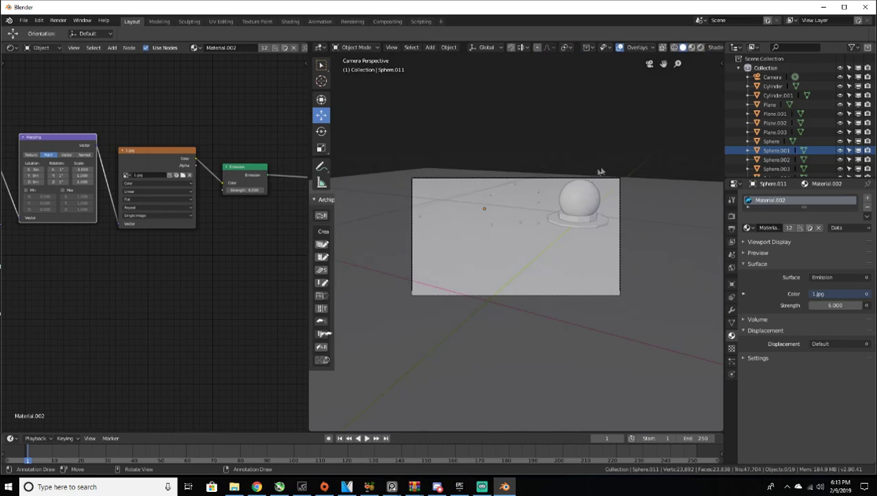
Step: Set the Cycles render samples to 400
left_click(731, 215)
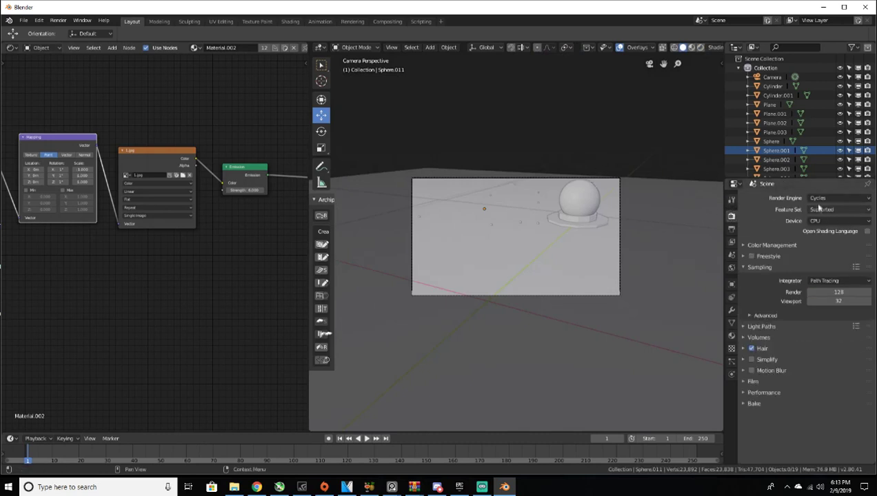
left_click(822, 291)
type("400")
key("Return")
Step: Examine the view layer's Denoising option and the render's advanced sampling and Light Paths settings
left_click(733, 242)
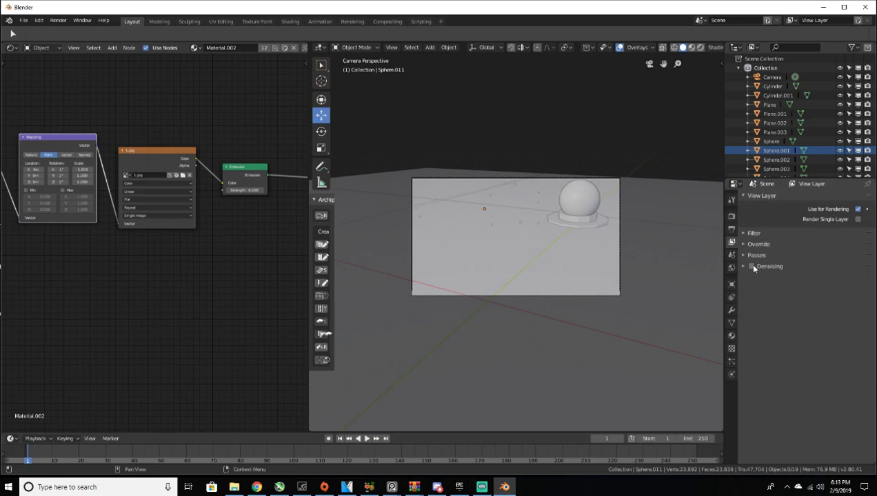
left_click(729, 219)
left_click(766, 314)
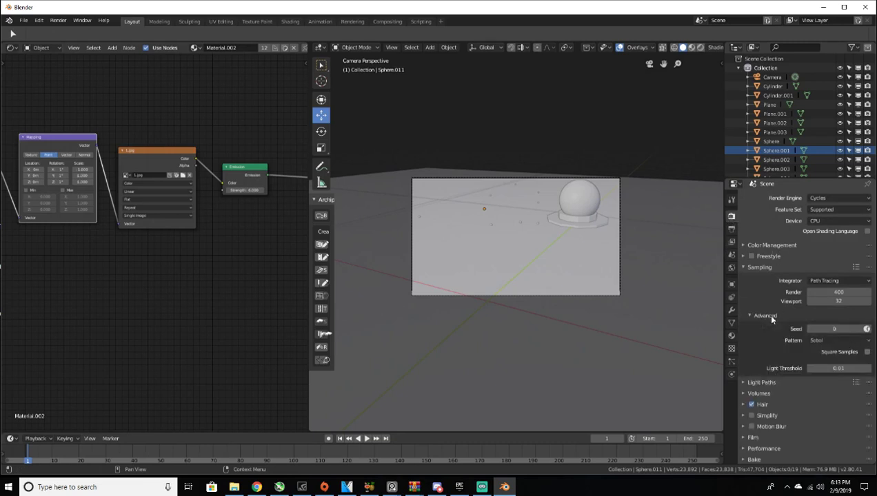
left_click(766, 315)
left_click(772, 327)
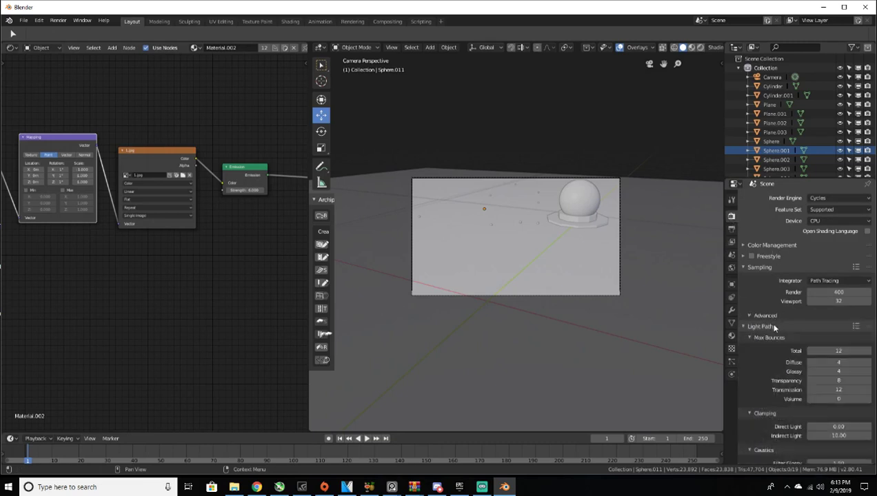
scroll(775, 331, "down", 3)
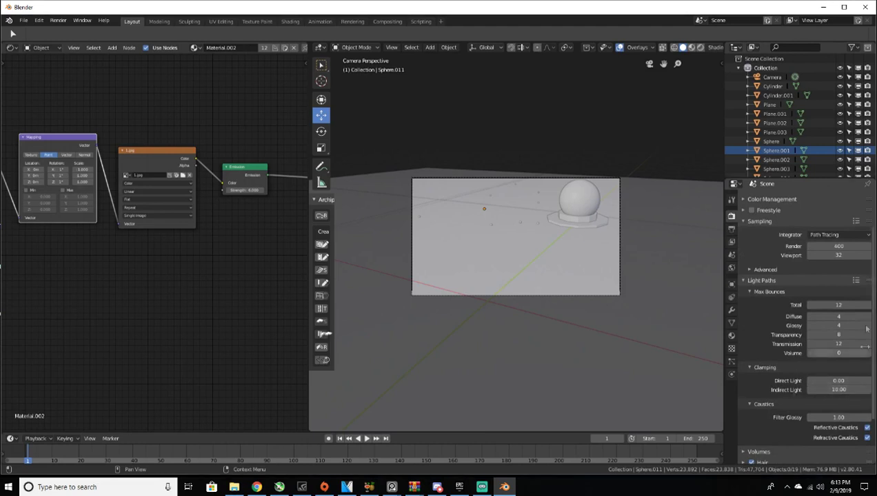
scroll(773, 260, "up", 2)
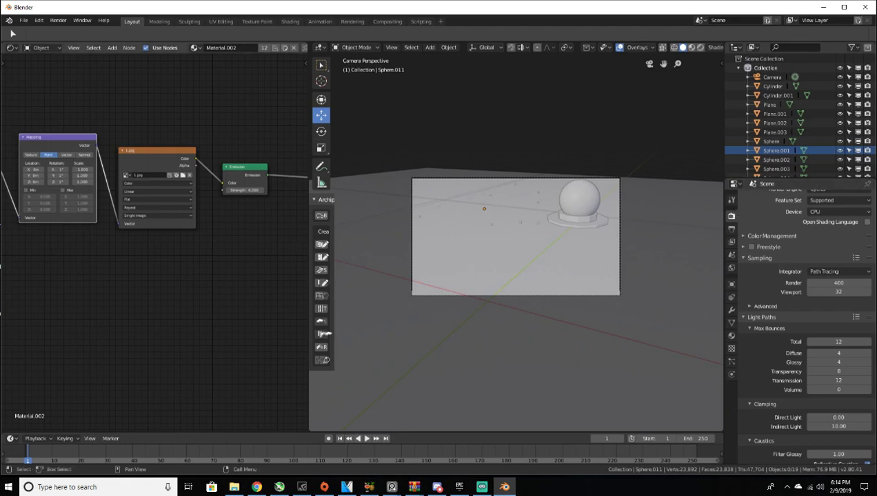
key("alt+Tab")
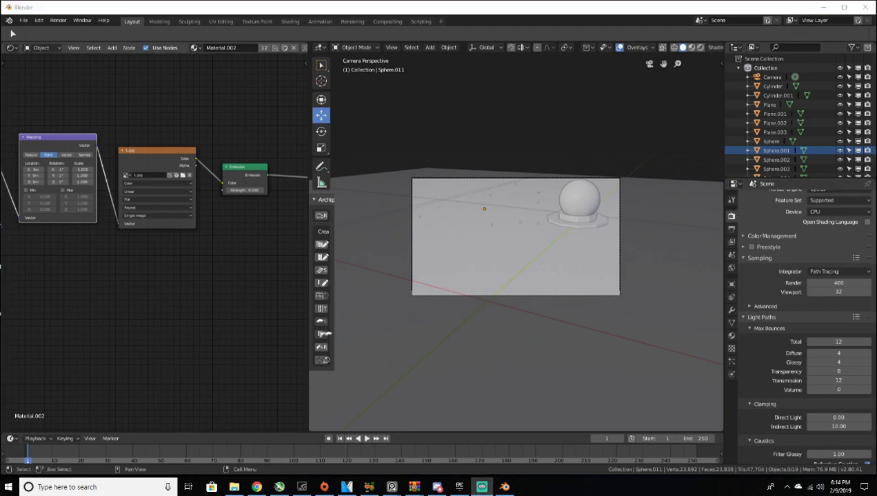